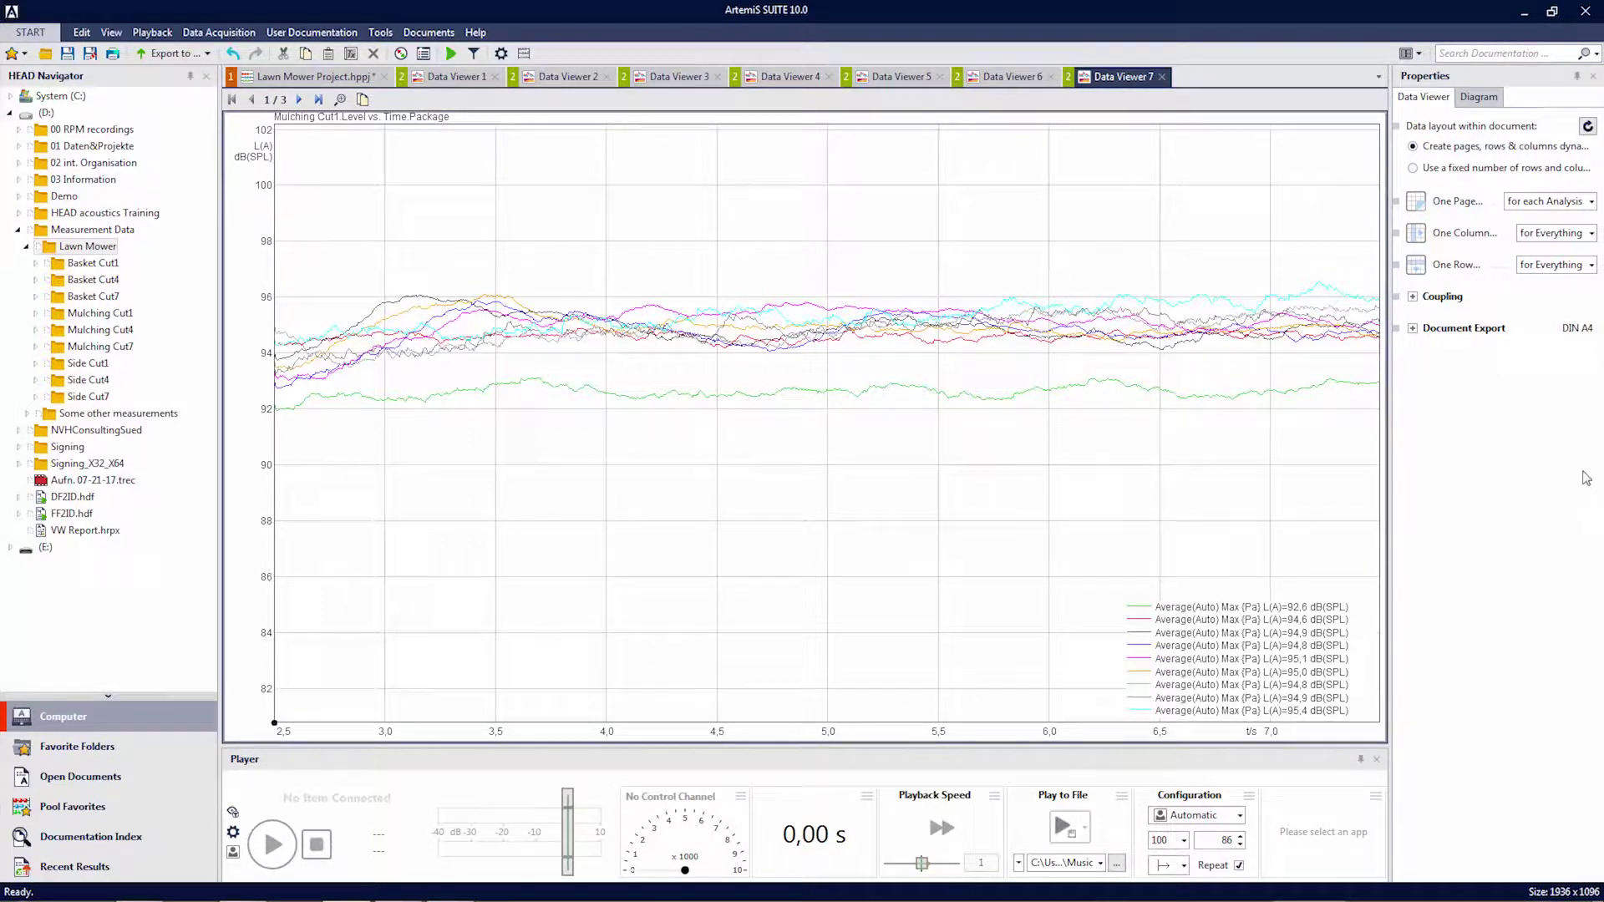
Step: Show the Diagram properties in a widened panel and select the existing legend pattern fields
click(1479, 96)
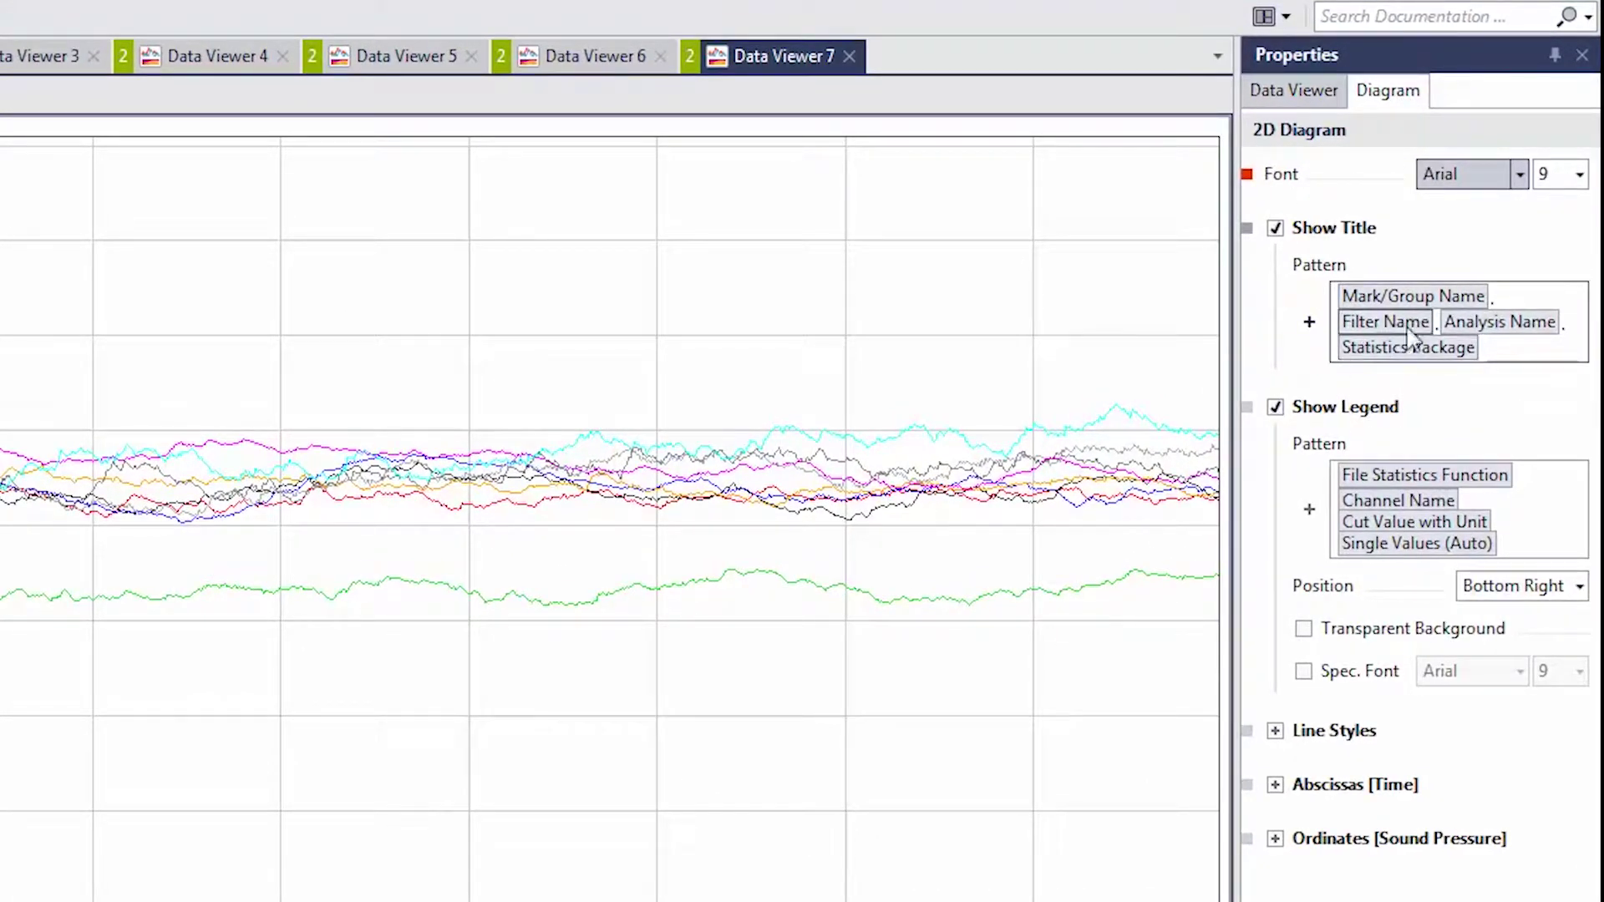
drag(1235, 351, 1028, 229)
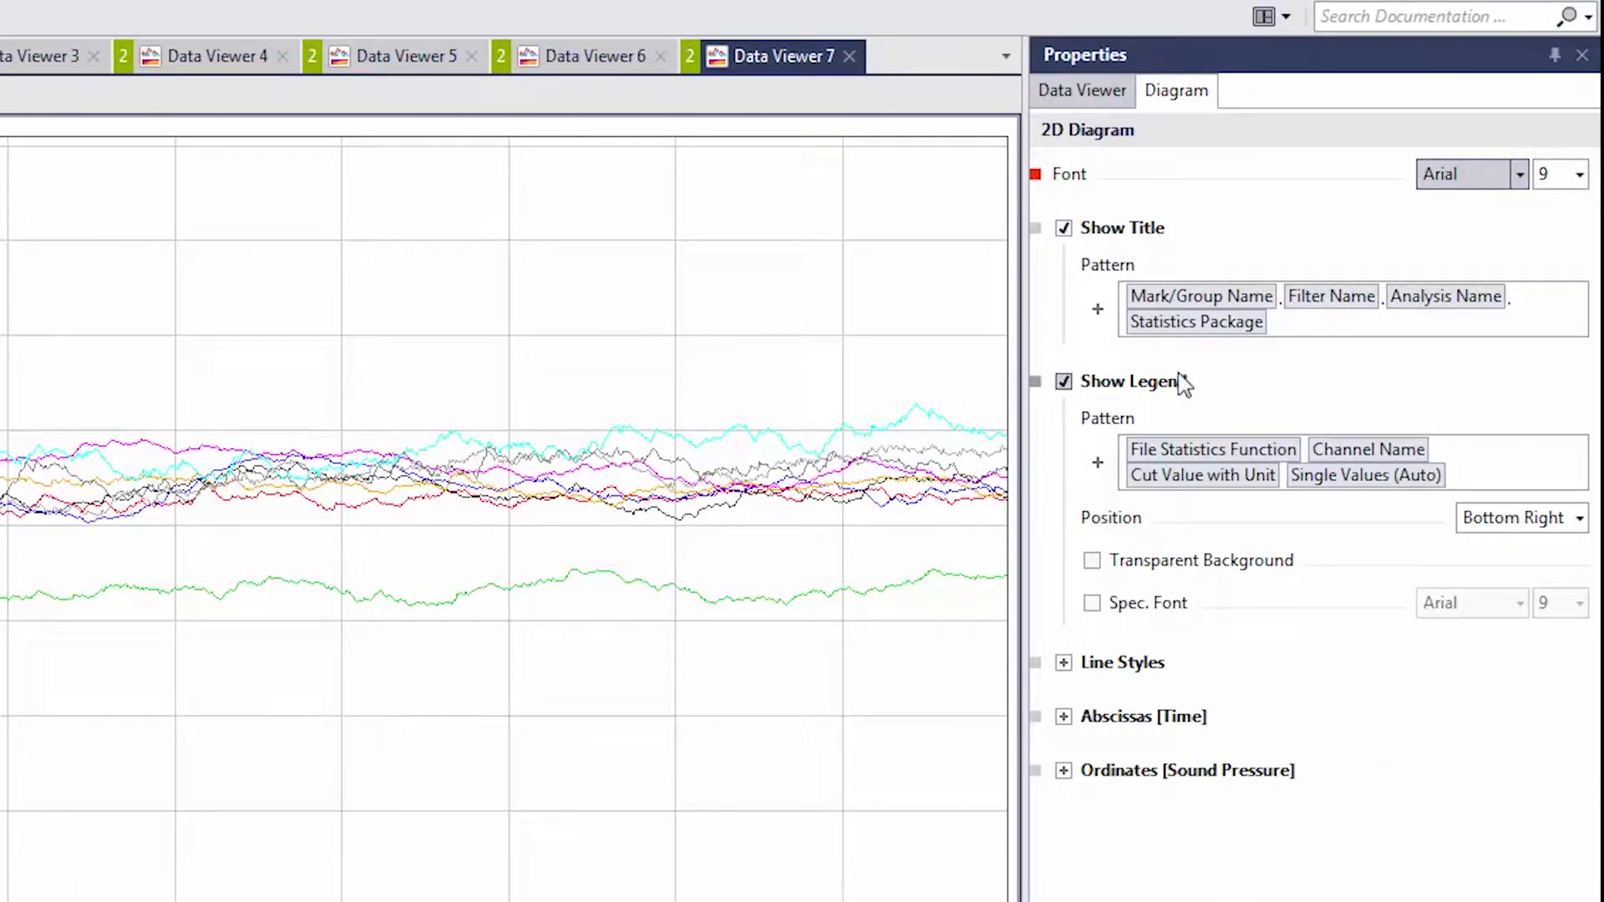
drag(1367, 489, 1164, 441)
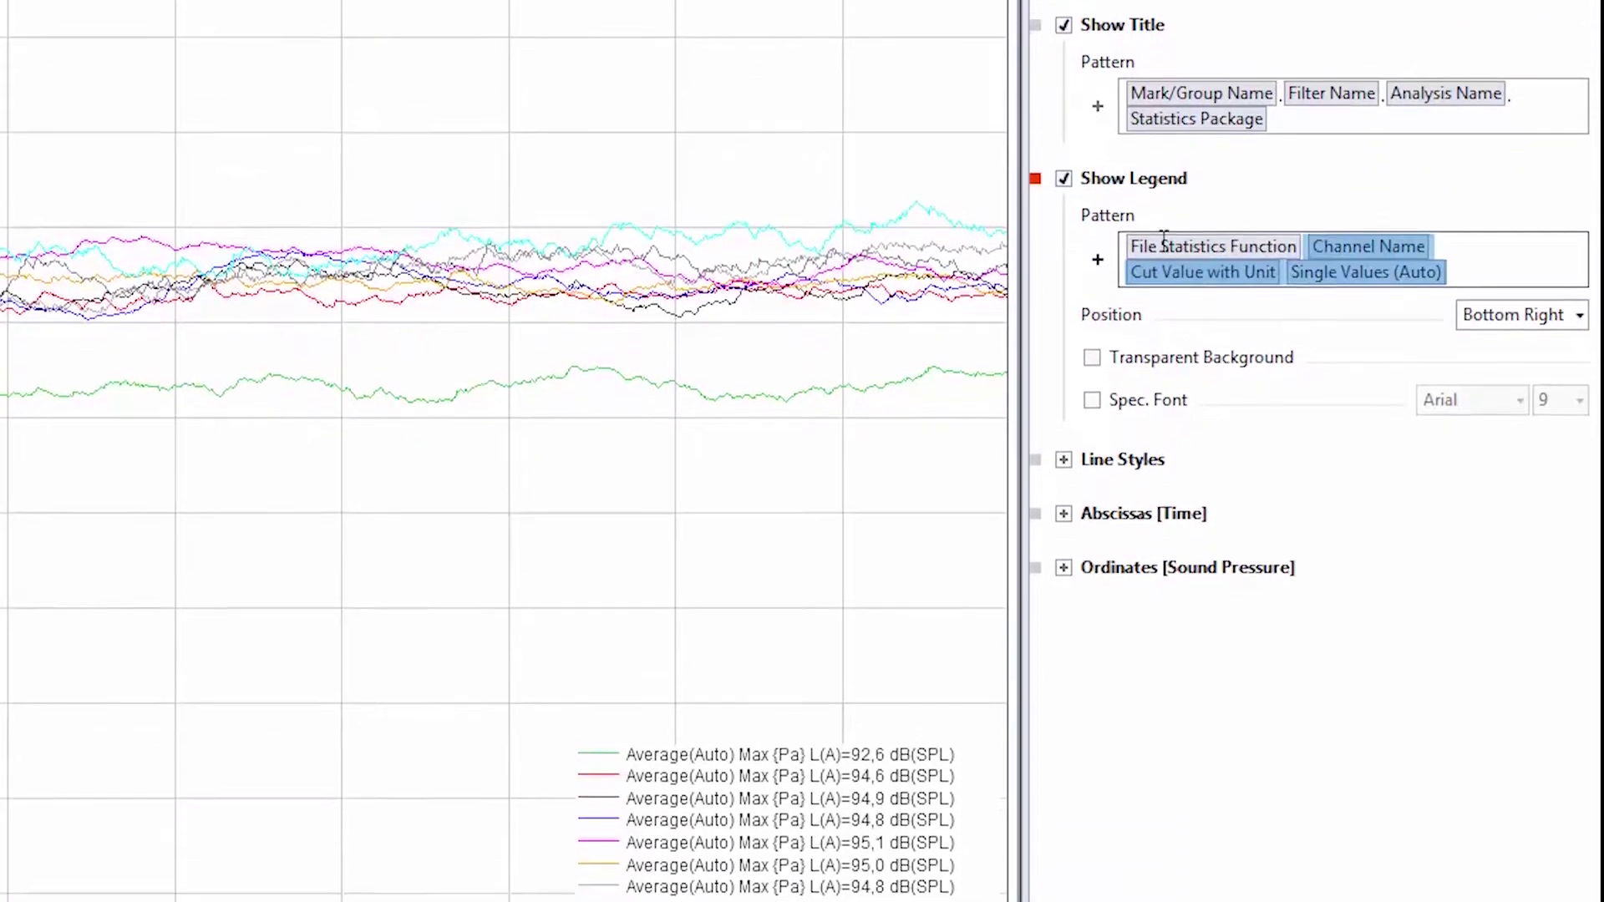
Step: Delete every field from the legend pattern and bring up the legend field tree
drag(1164, 239, 1077, 255)
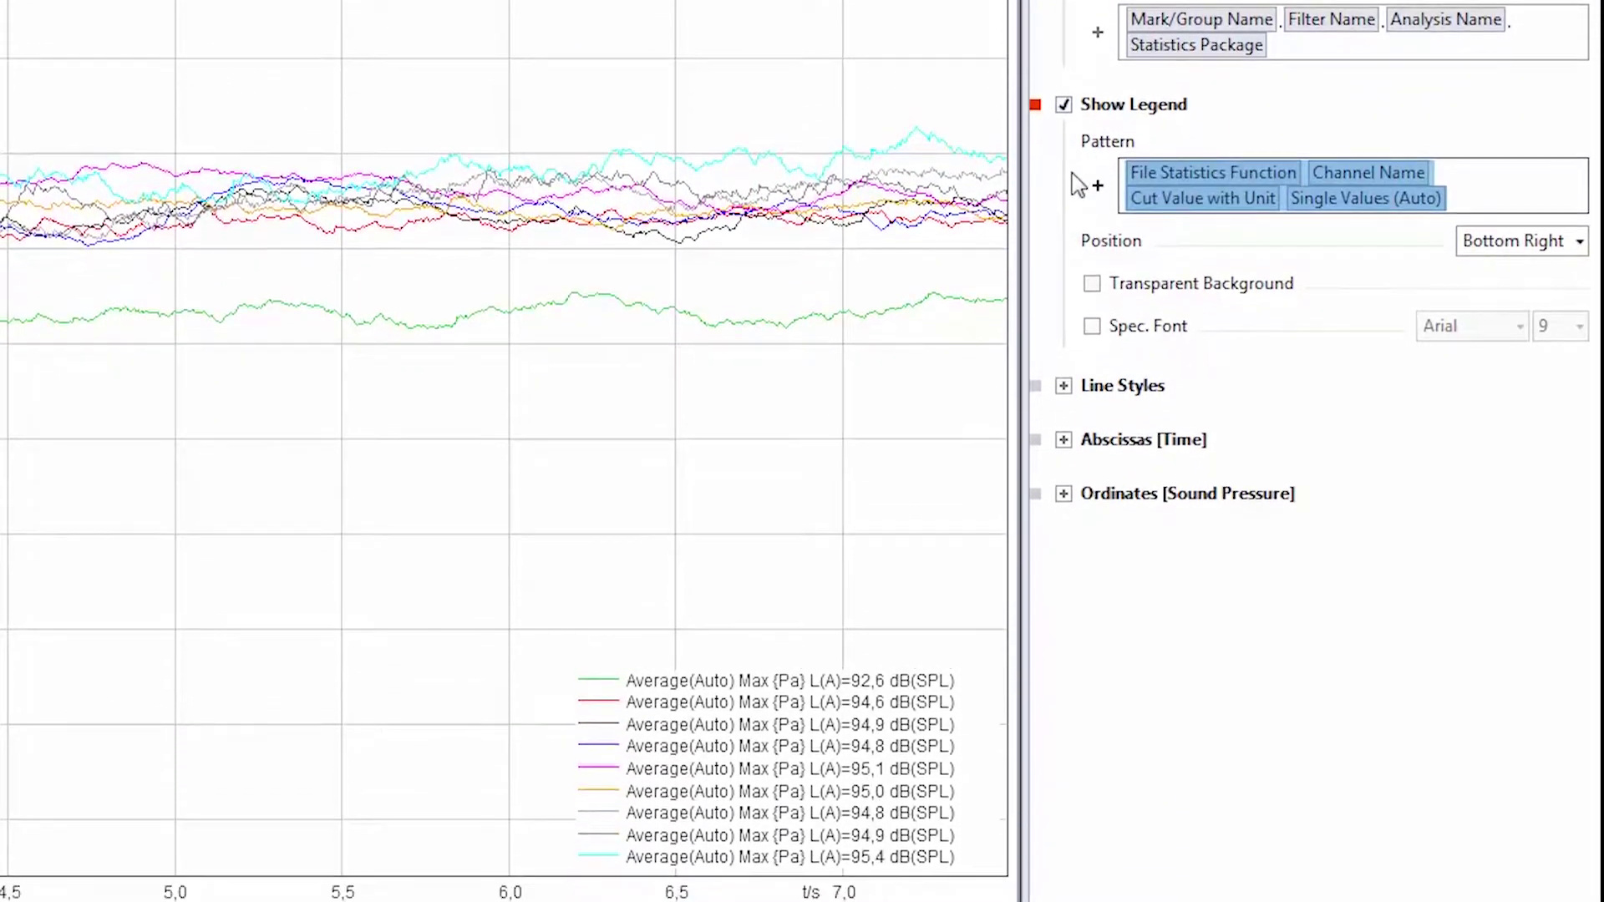
key(Delete)
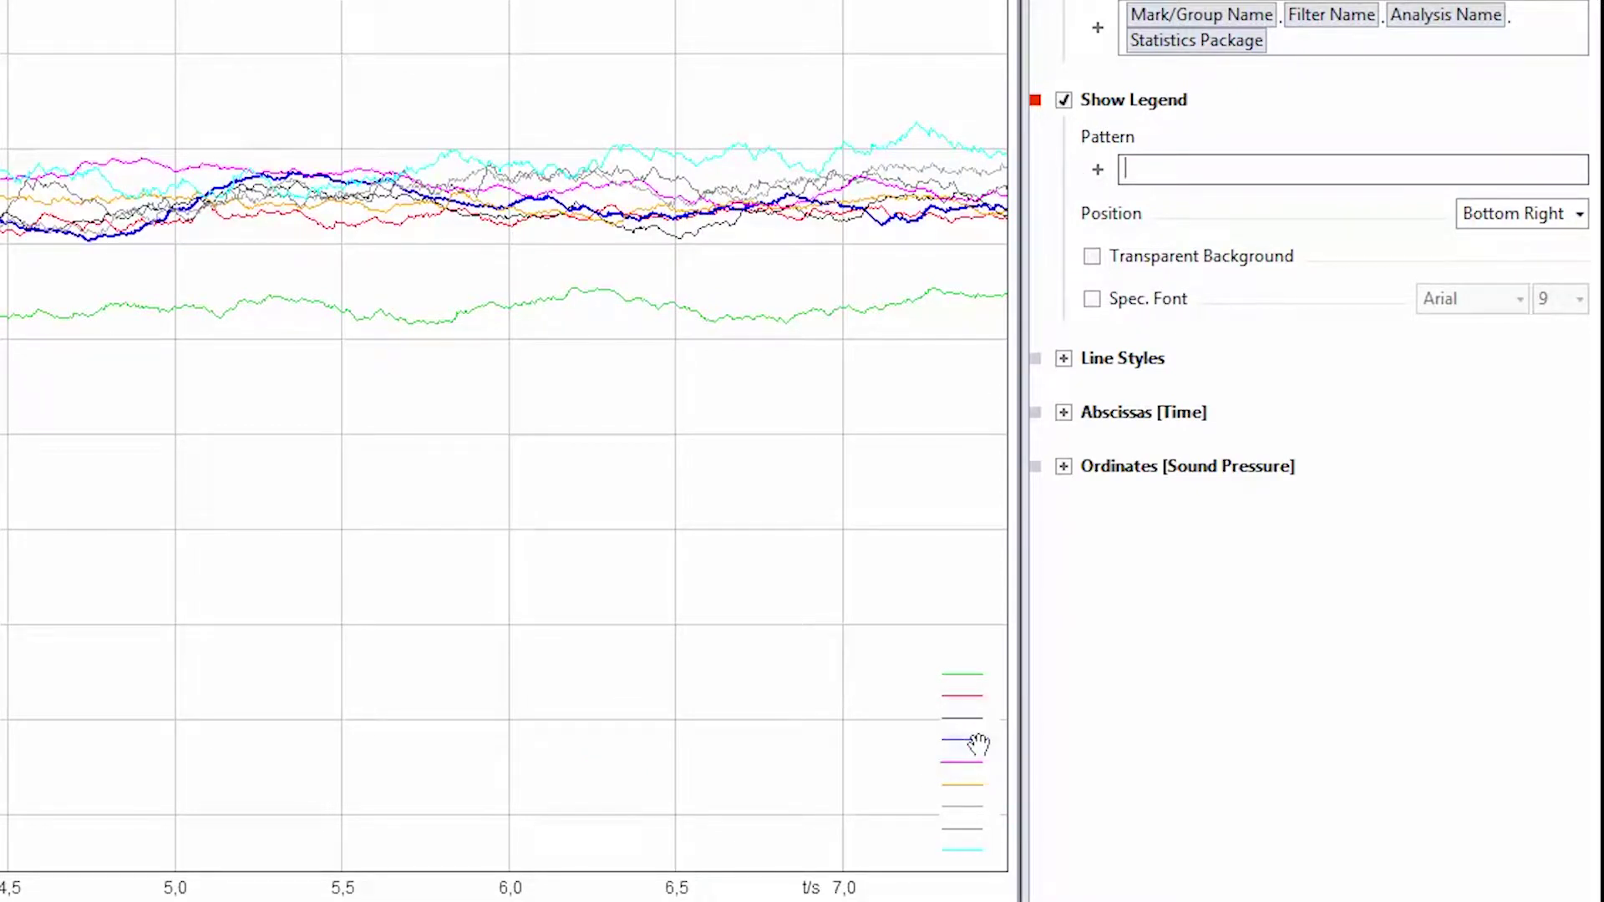
click(1097, 171)
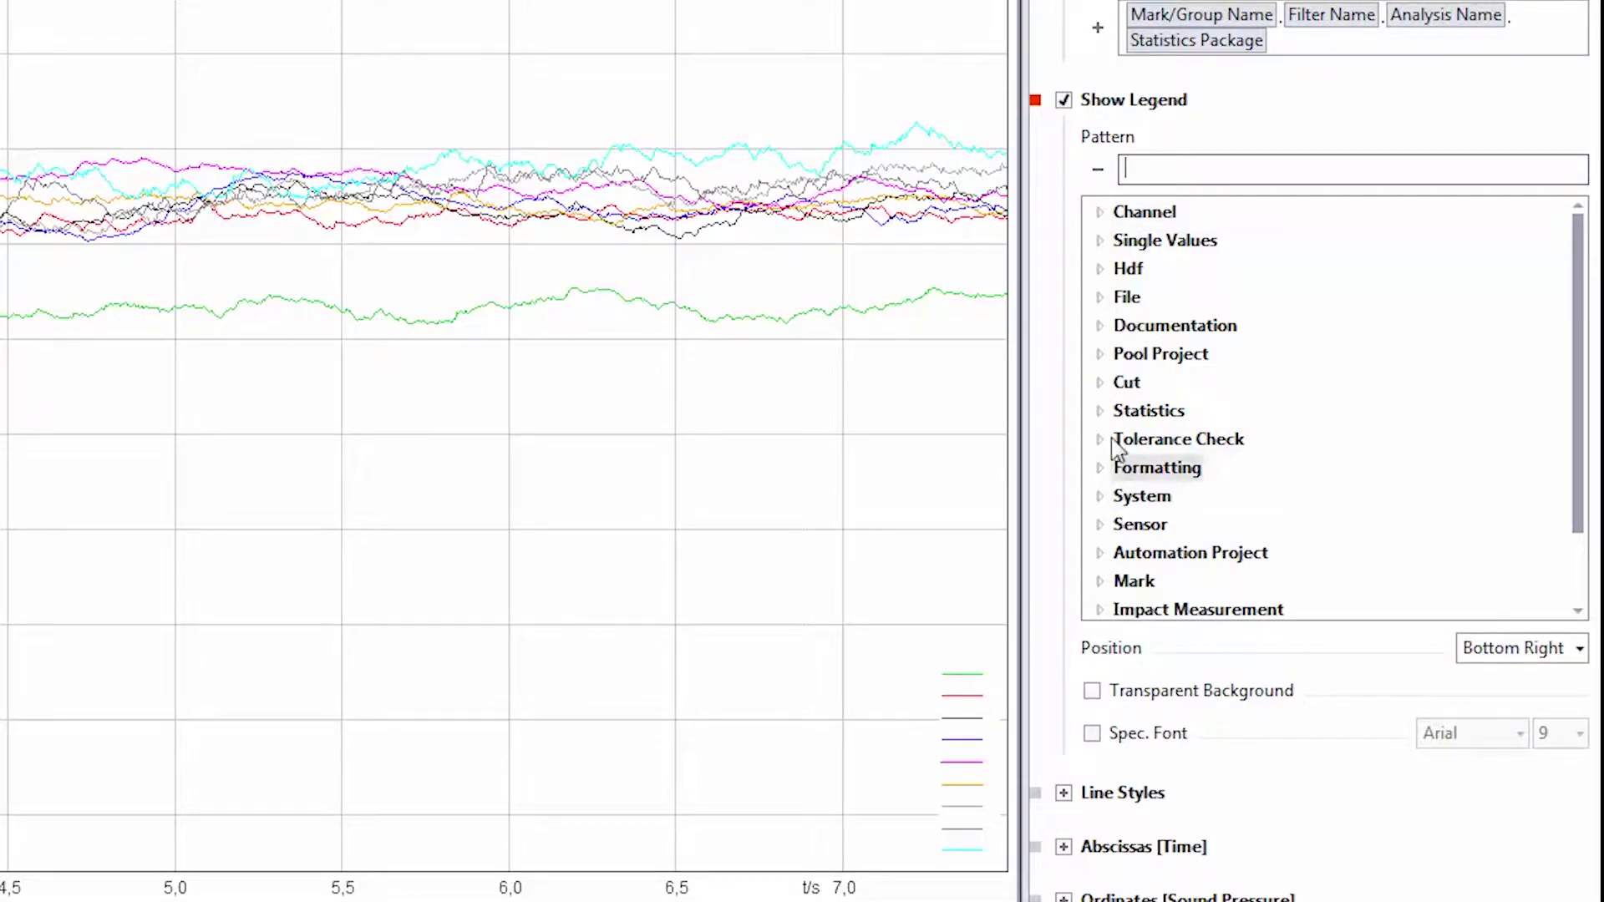
Step: Set the legend pattern to File Statistics Function Abbreviation (Avg) with 11-point text
click(1100, 411)
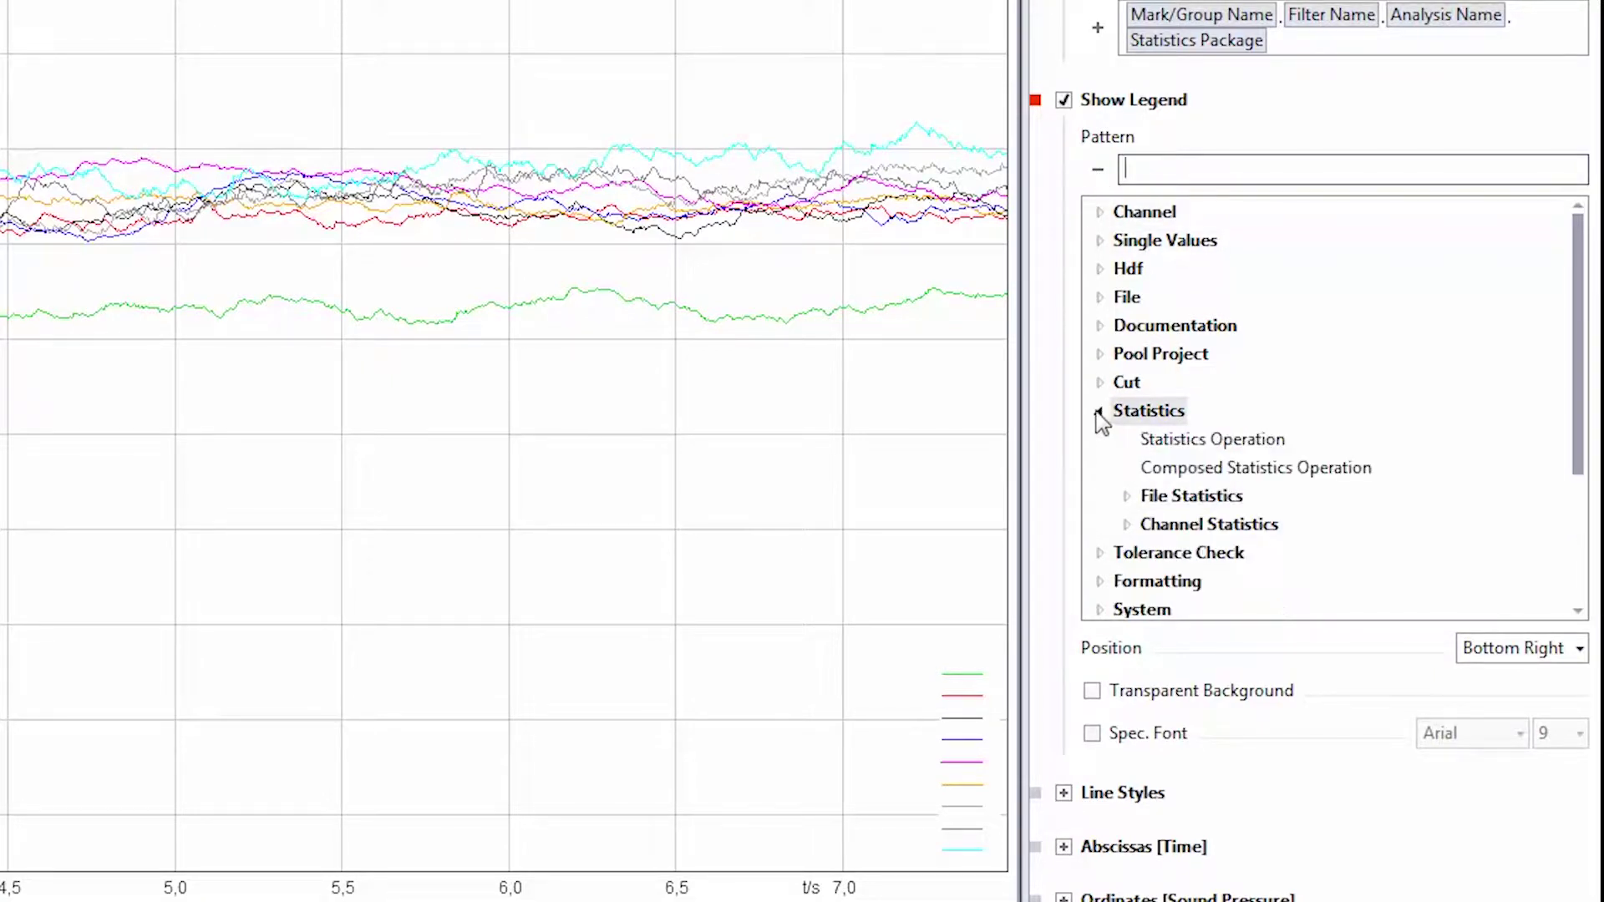
click(1127, 497)
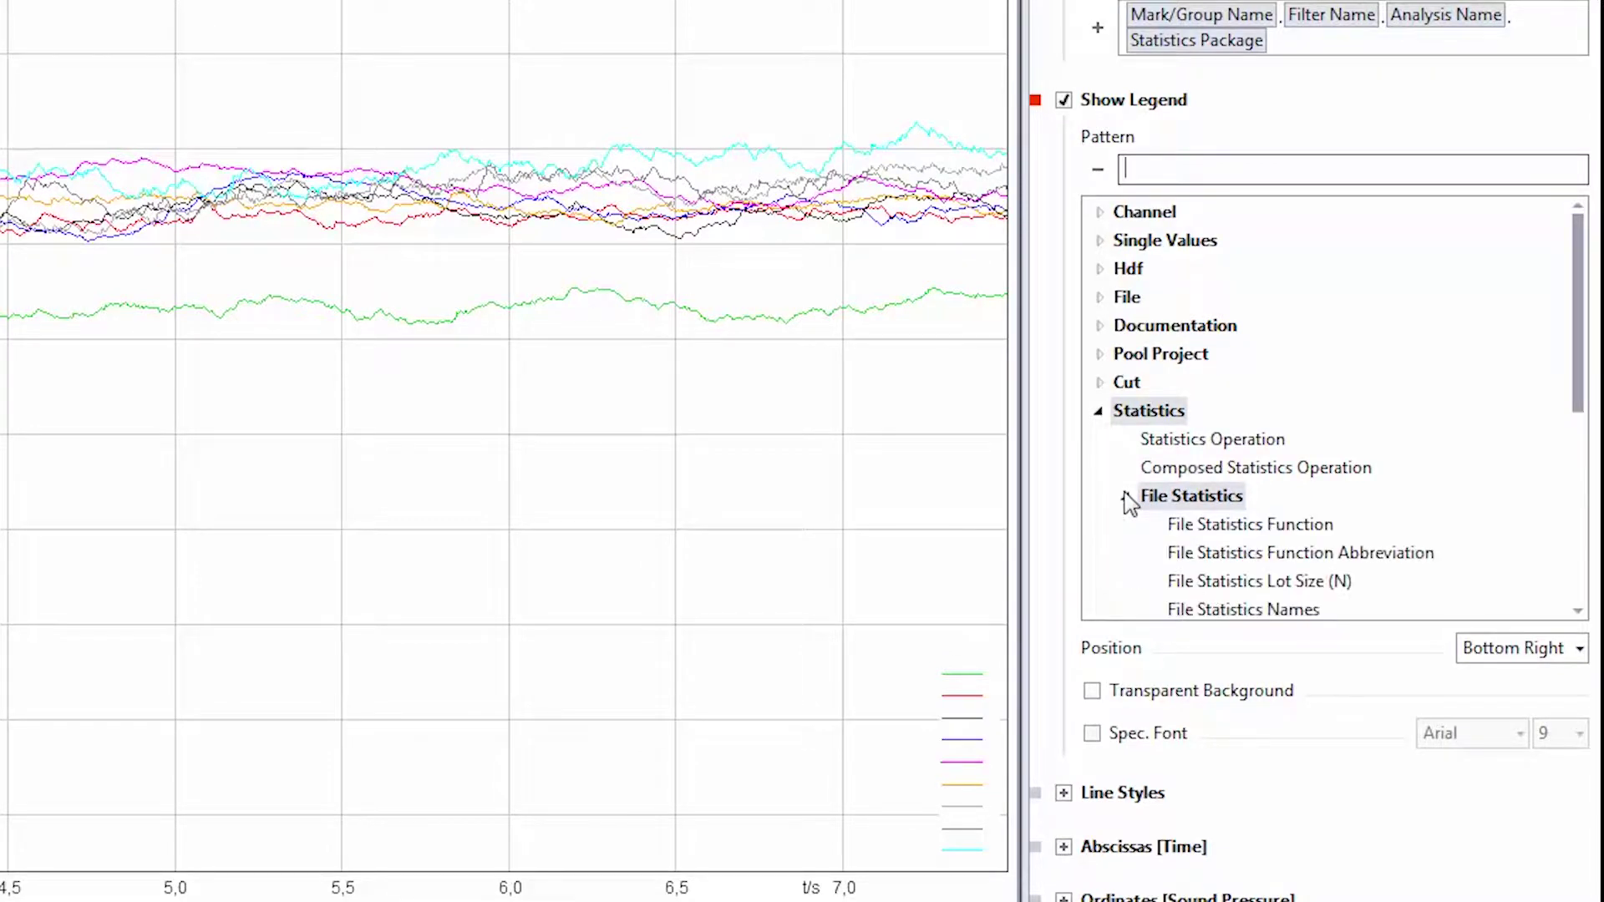
double_click(1219, 526)
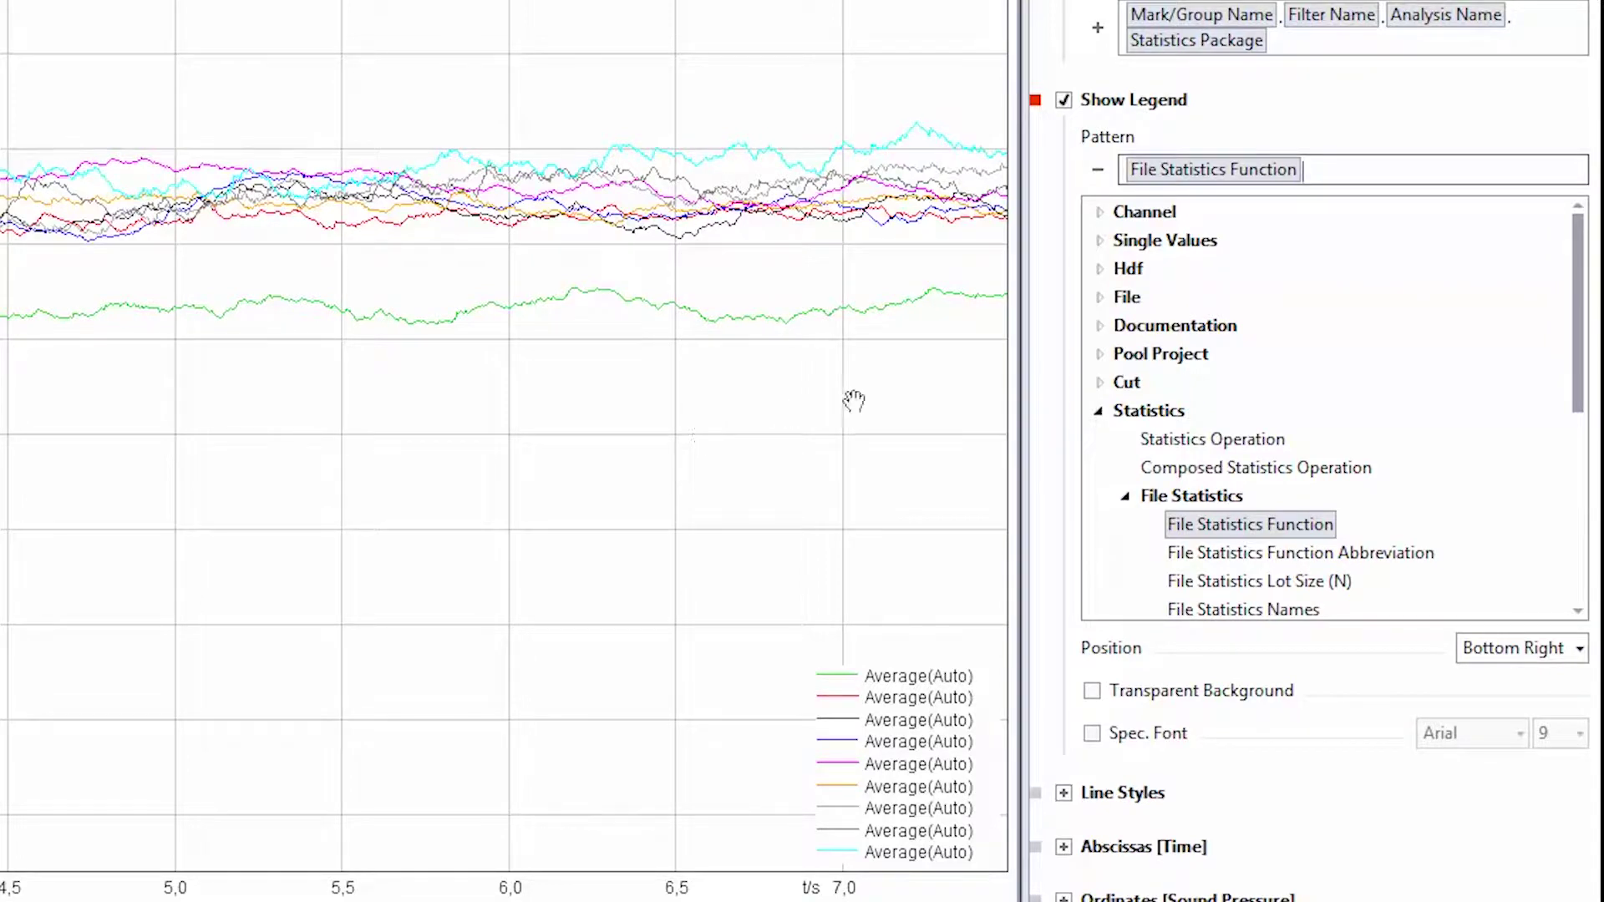
click(1161, 170)
key(BackSpace)
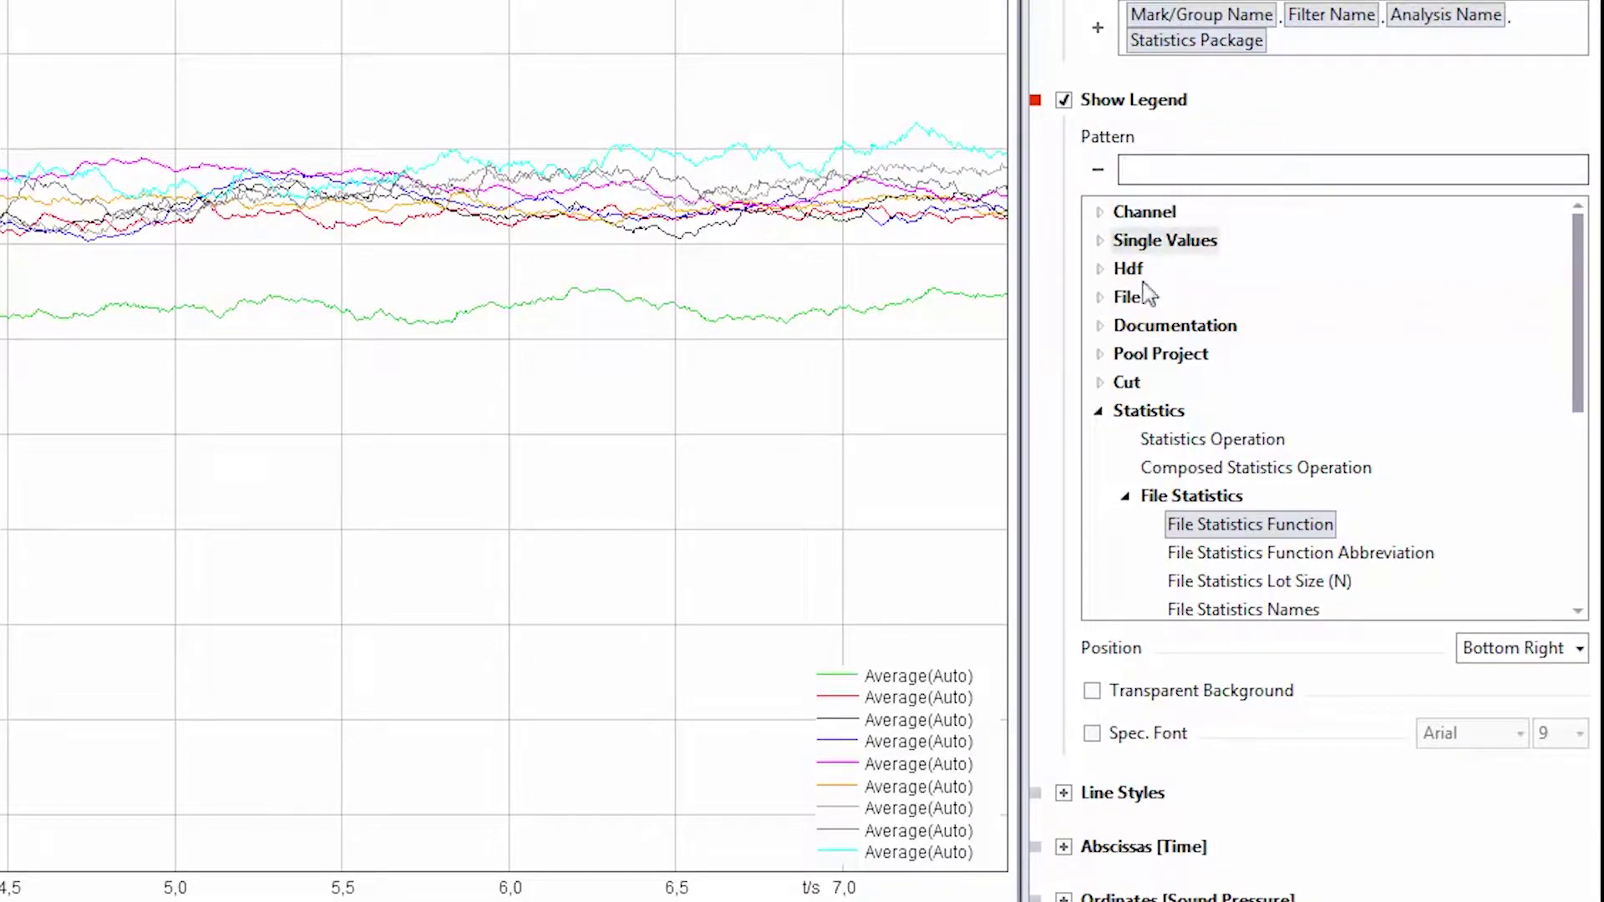
double_click(1213, 555)
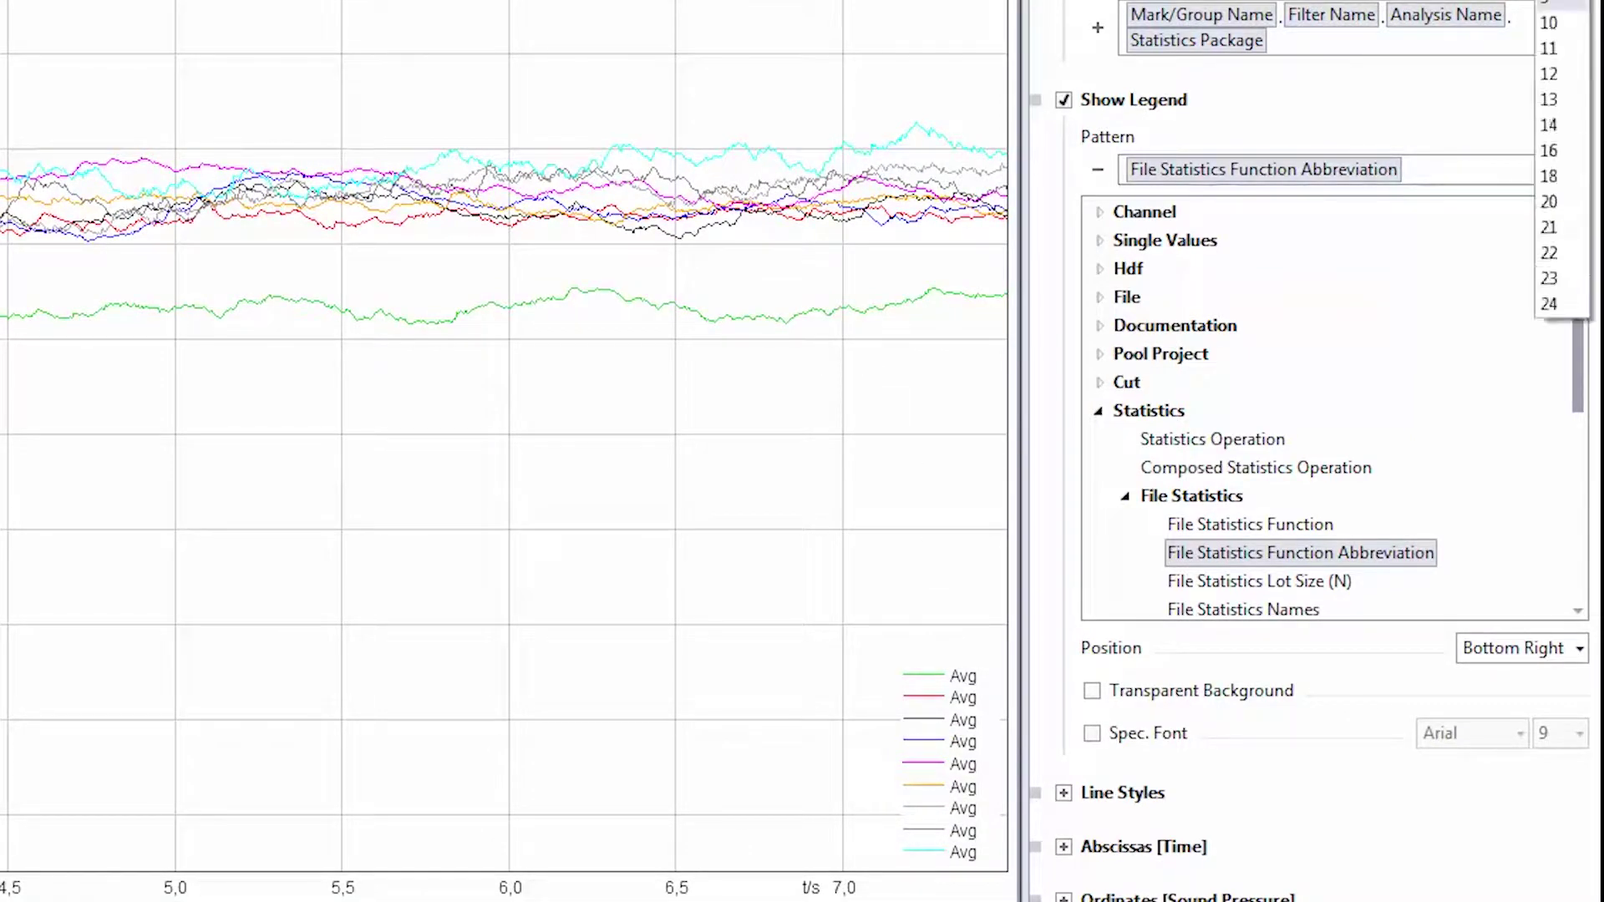
click(1554, 49)
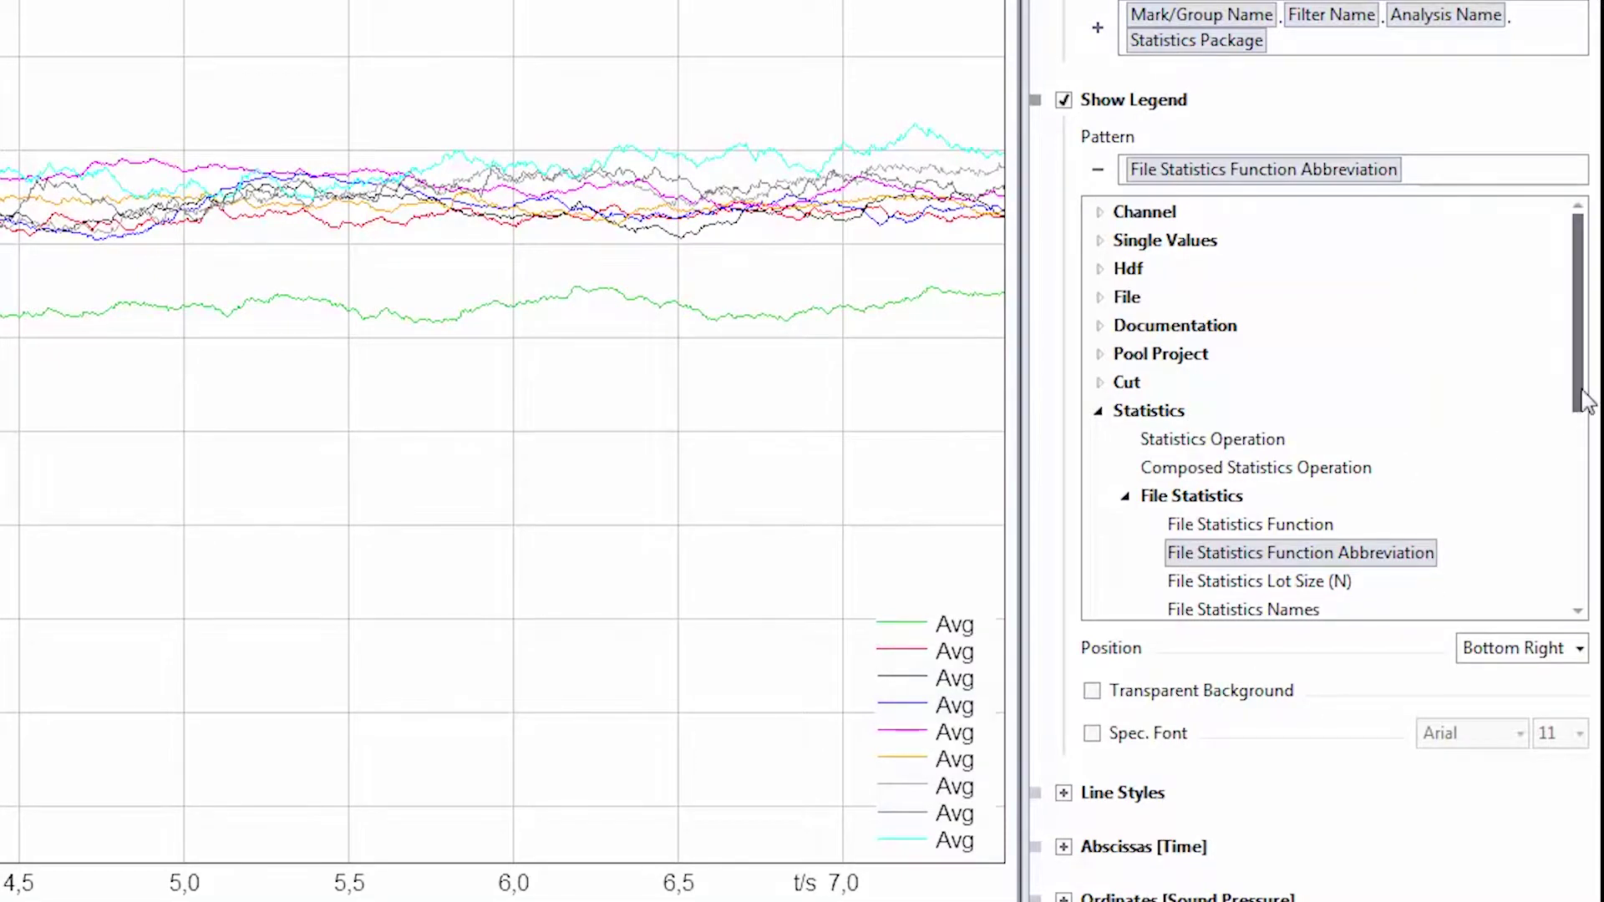
Step: Append the bracketed File Statistics Lot Size (N) and File Statistics Names after Avg in the legend
drag(1585, 387, 1579, 490)
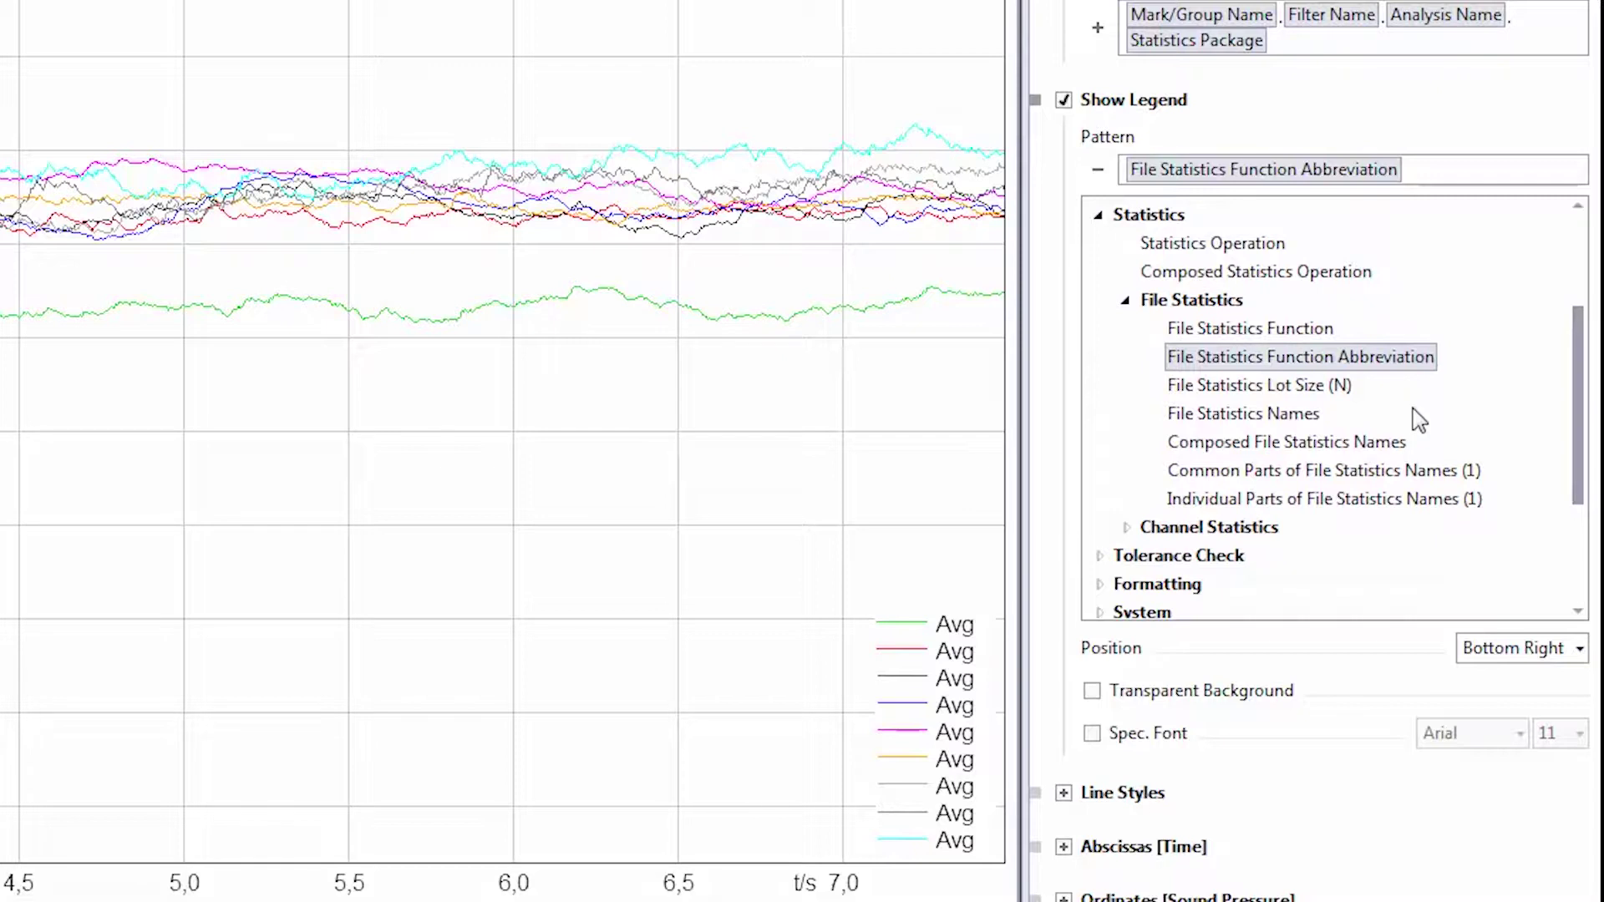
click(1439, 170)
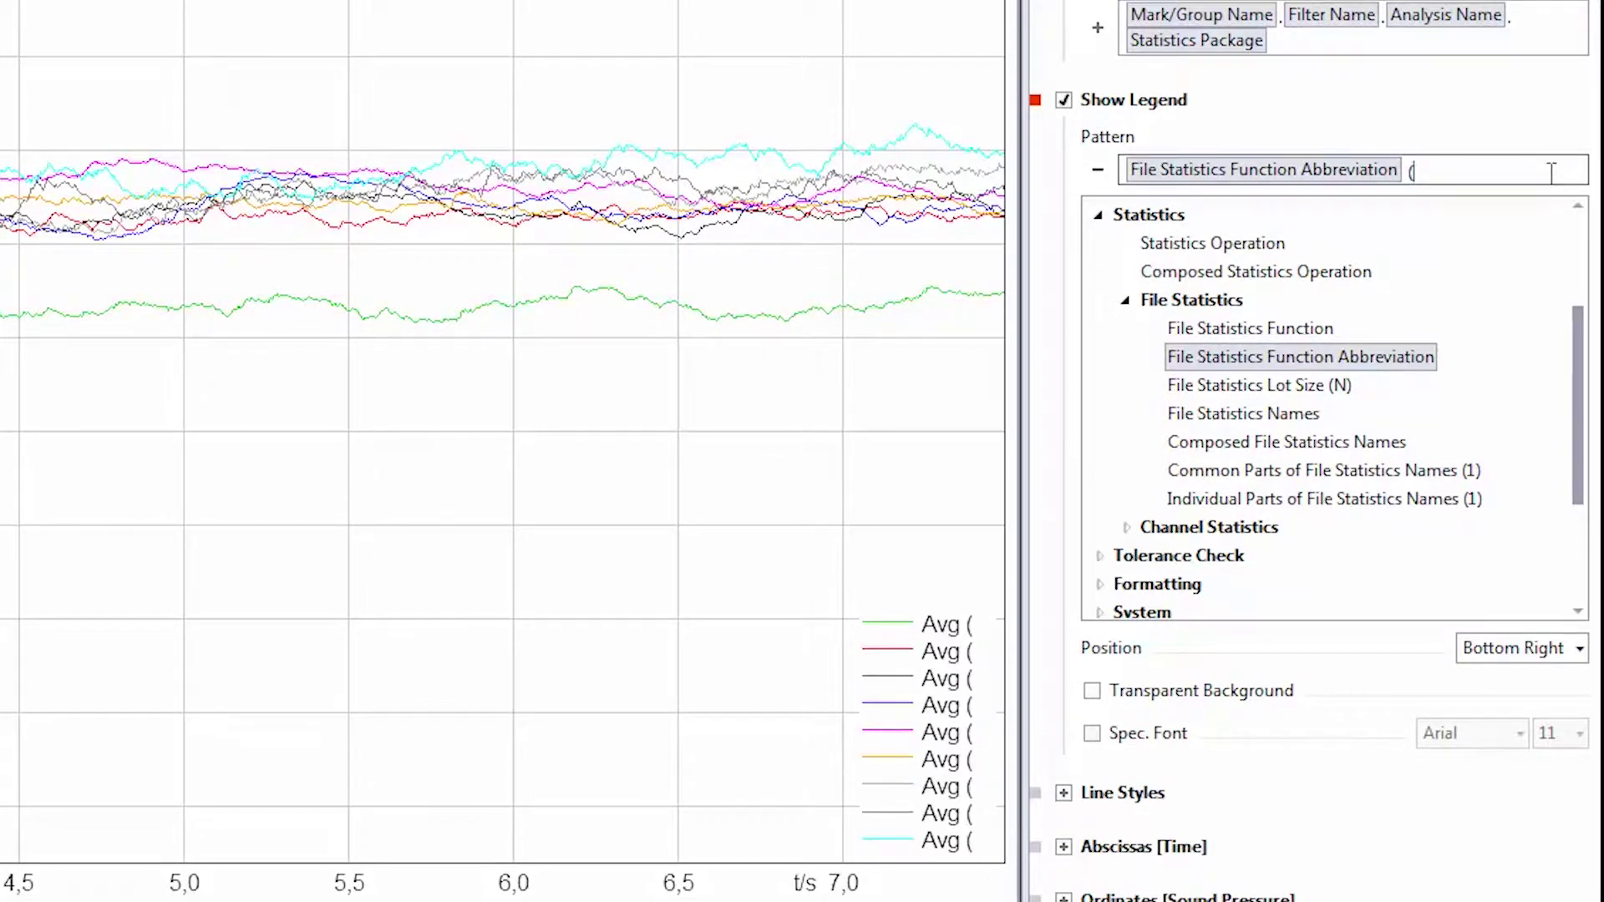
click(1215, 388)
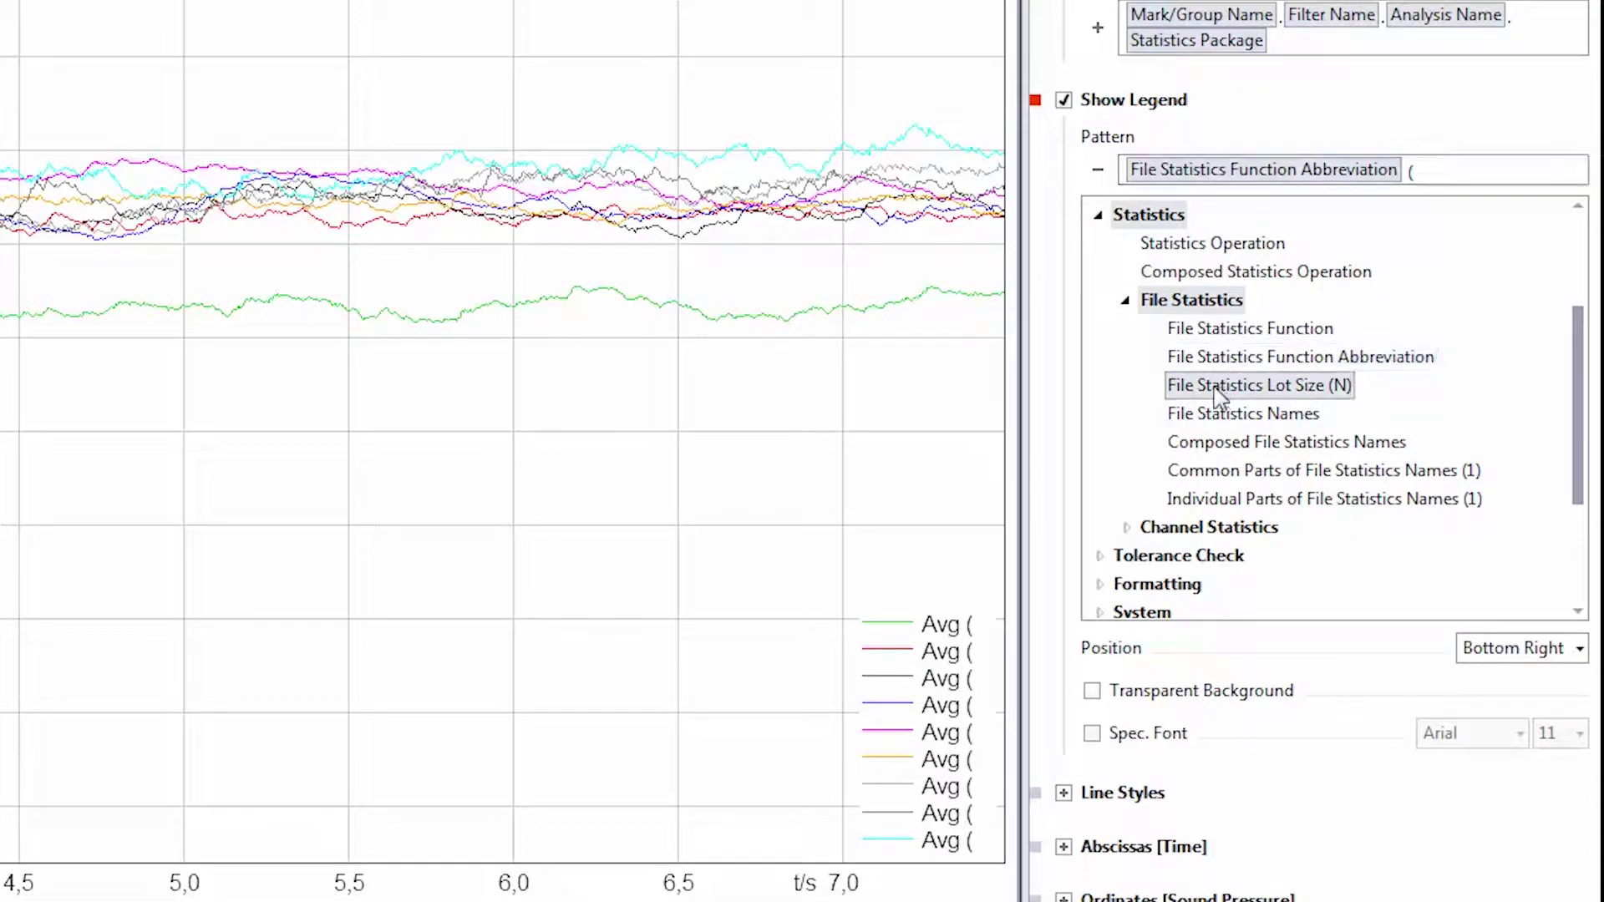
double_click(1214, 387)
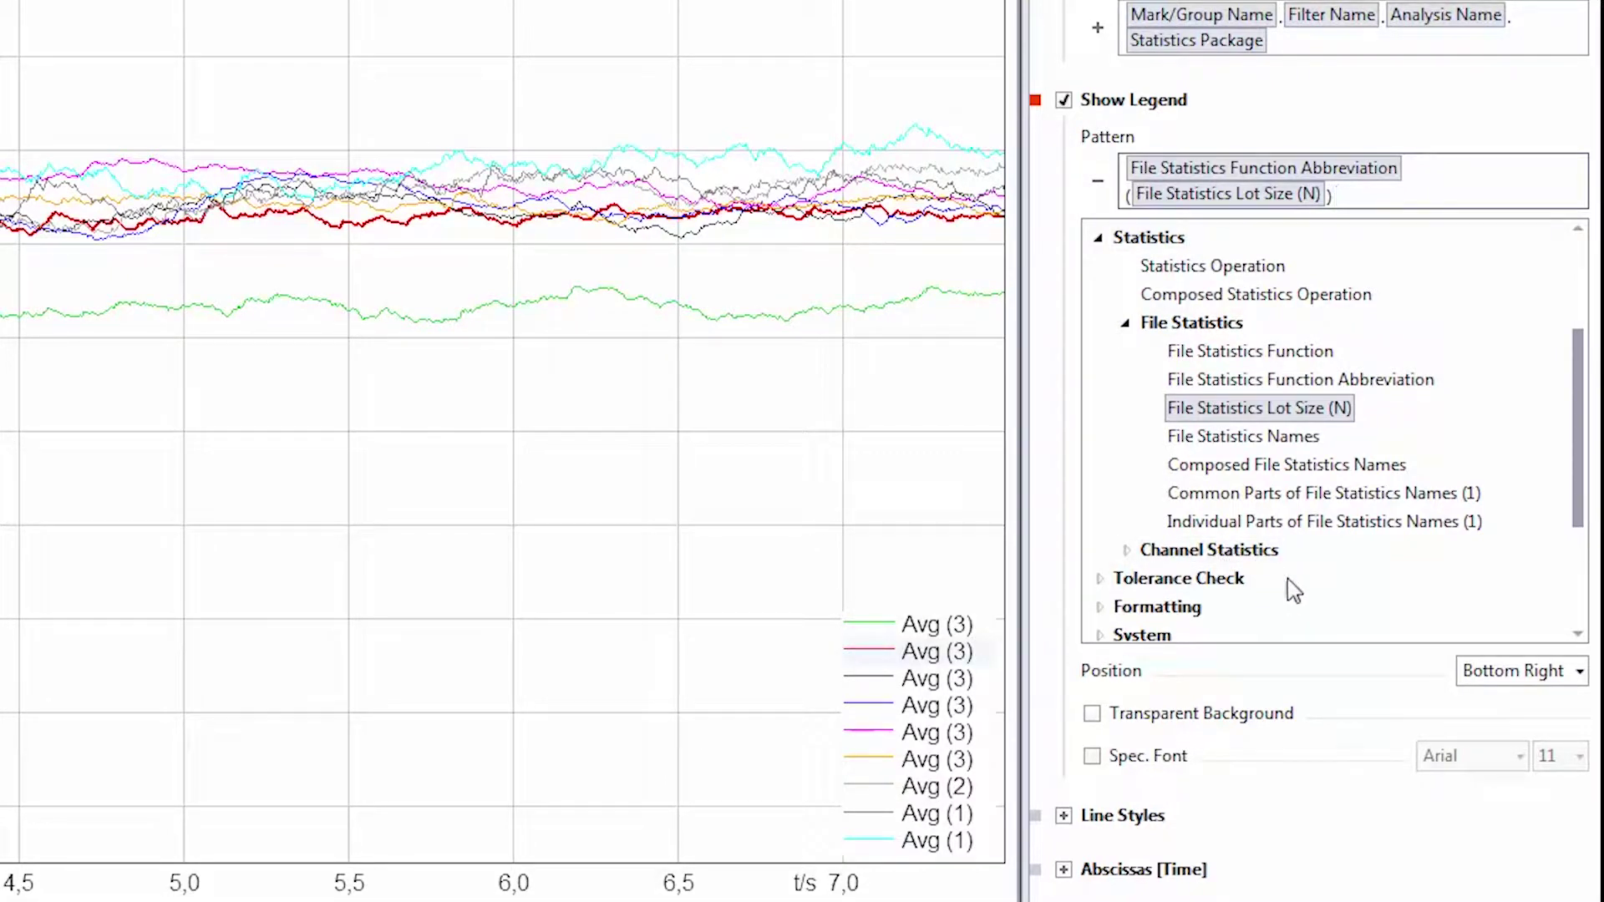
double_click(1219, 443)
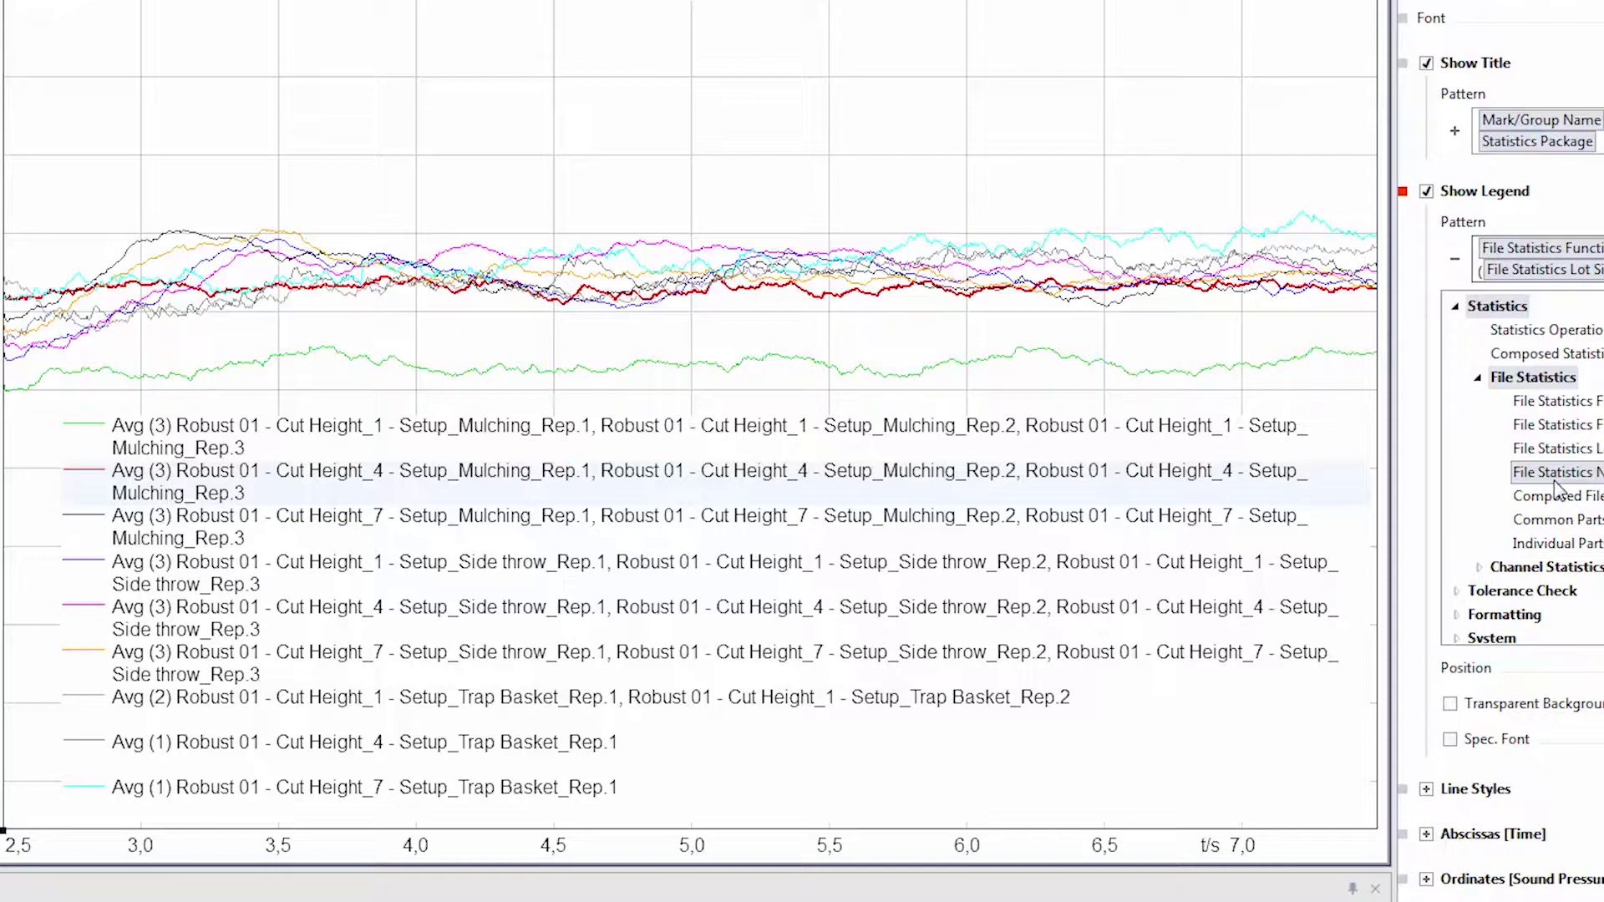
click(171, 426)
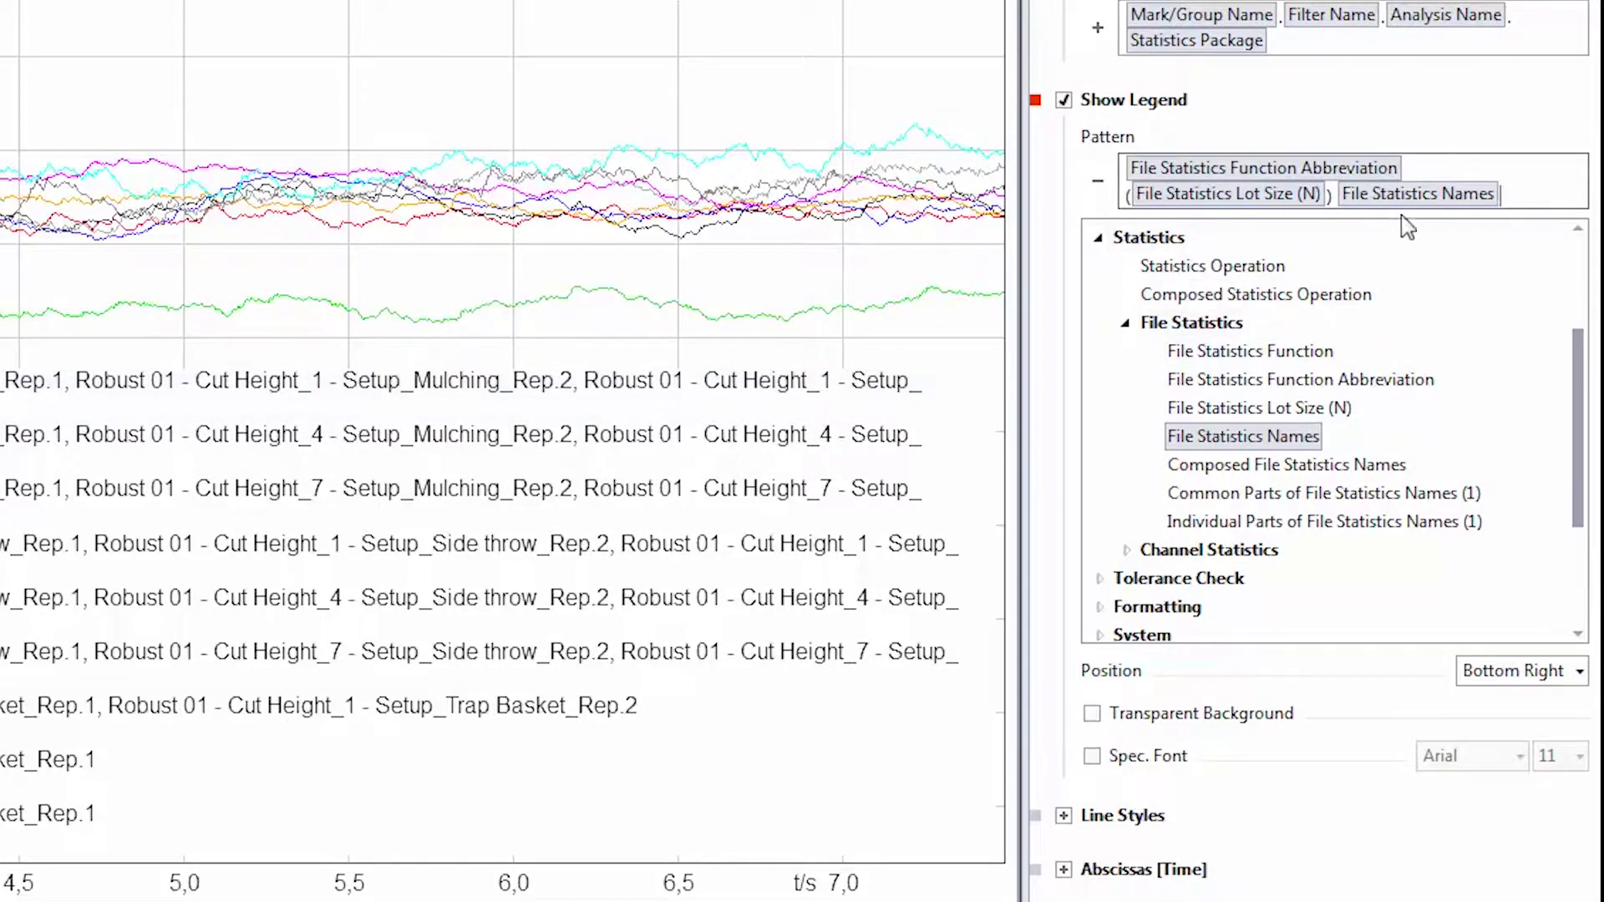
Step: Replace the full file names with their common part plus bracketed individual parts
click(1404, 205)
key(Delete)
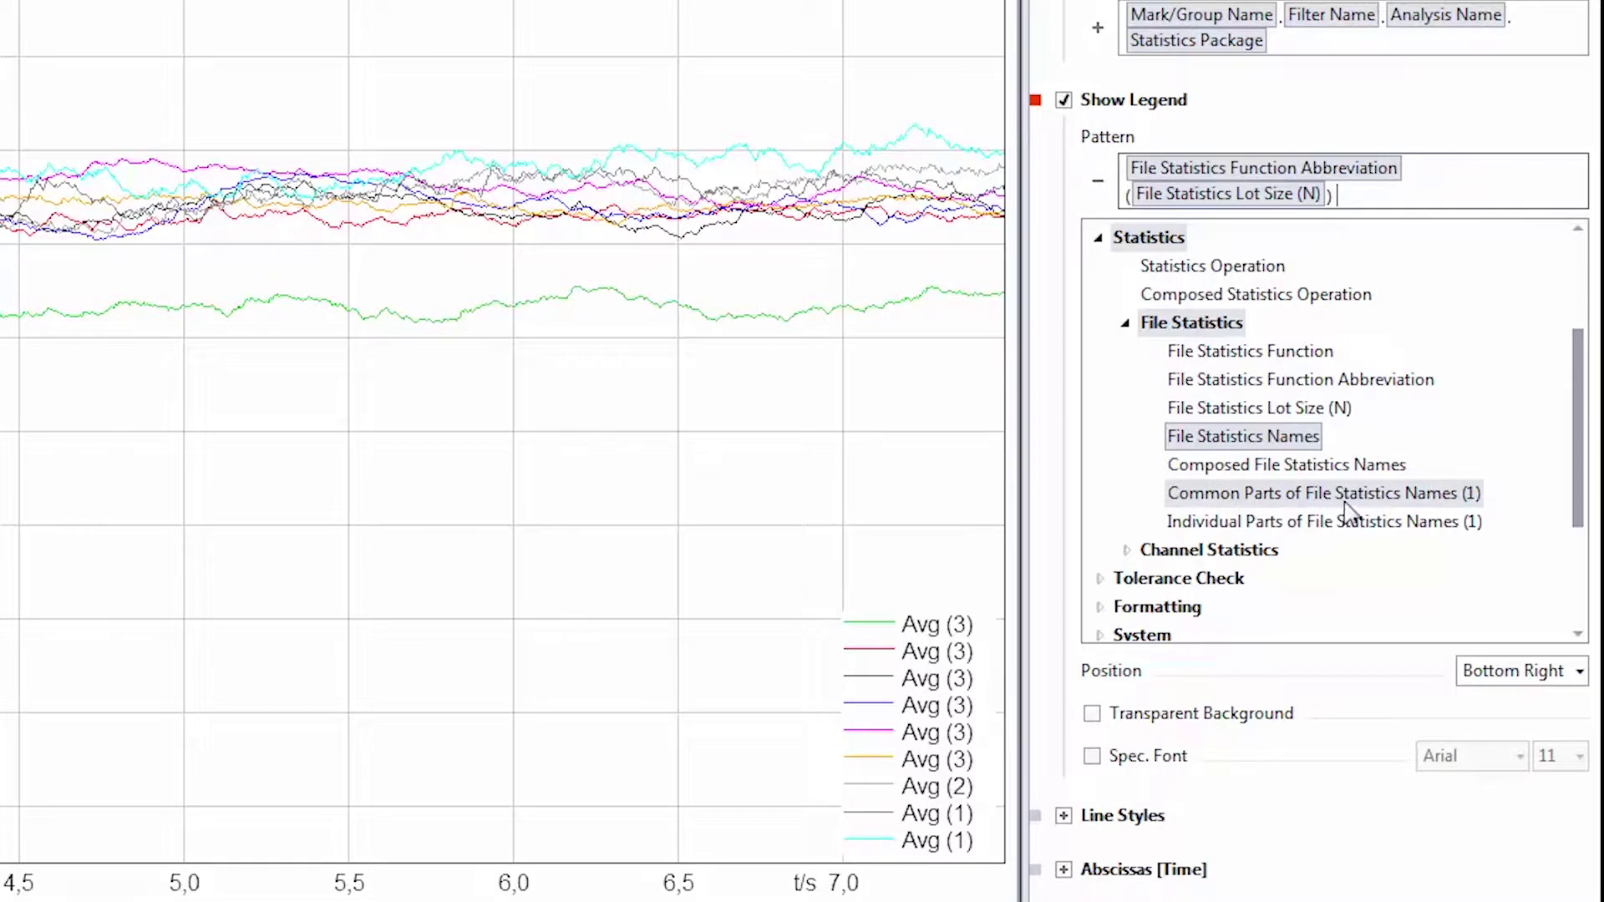
double_click(1274, 503)
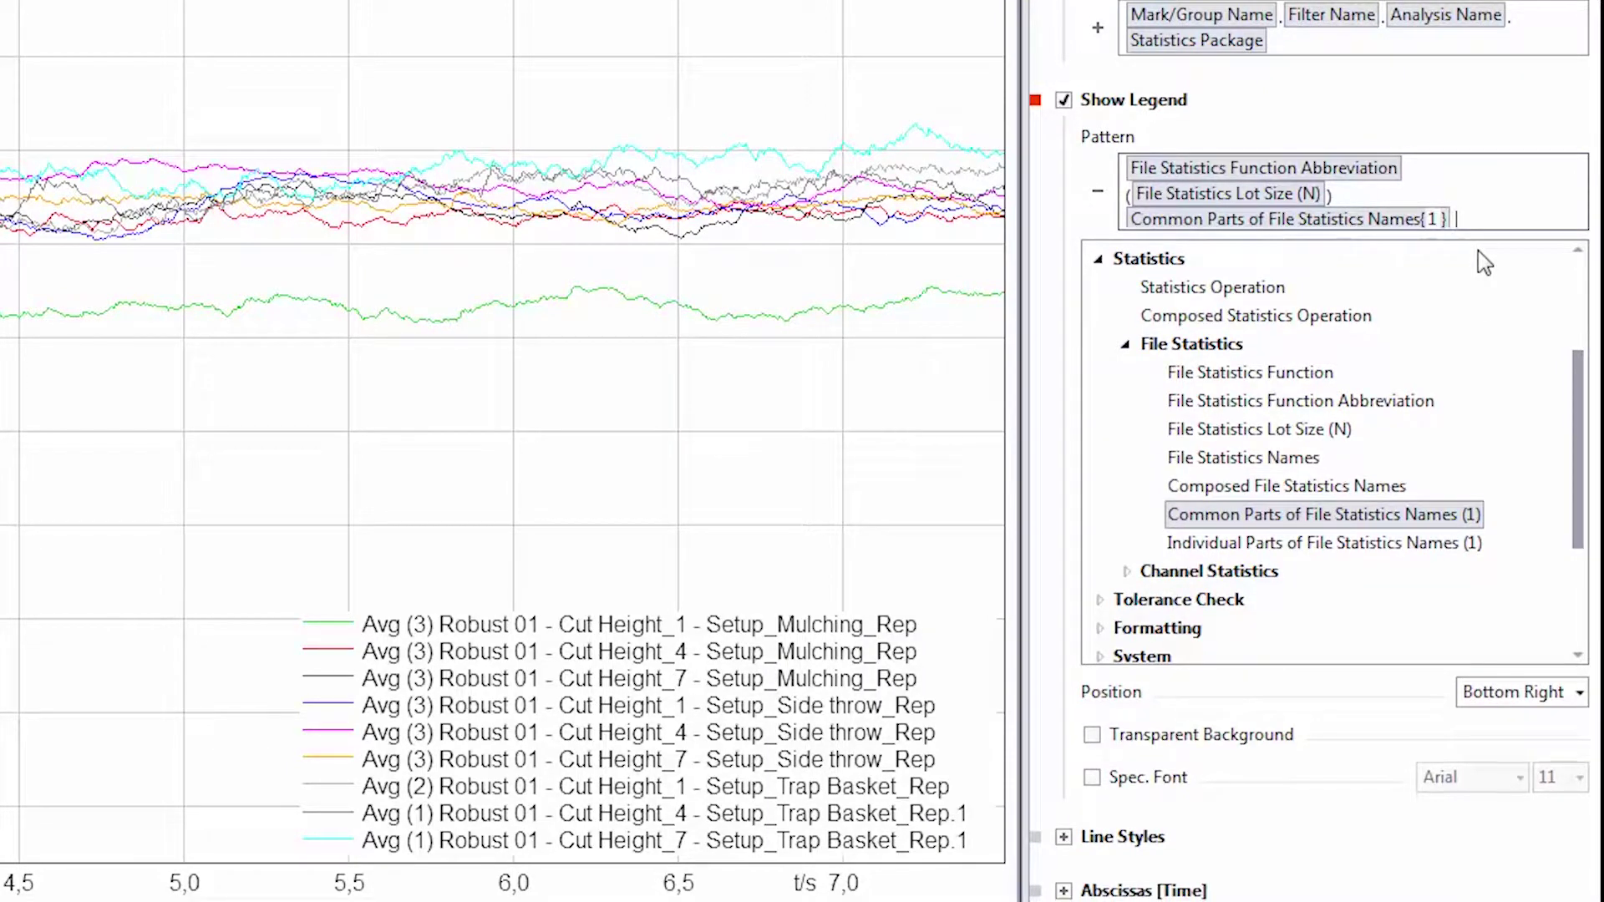
text(()
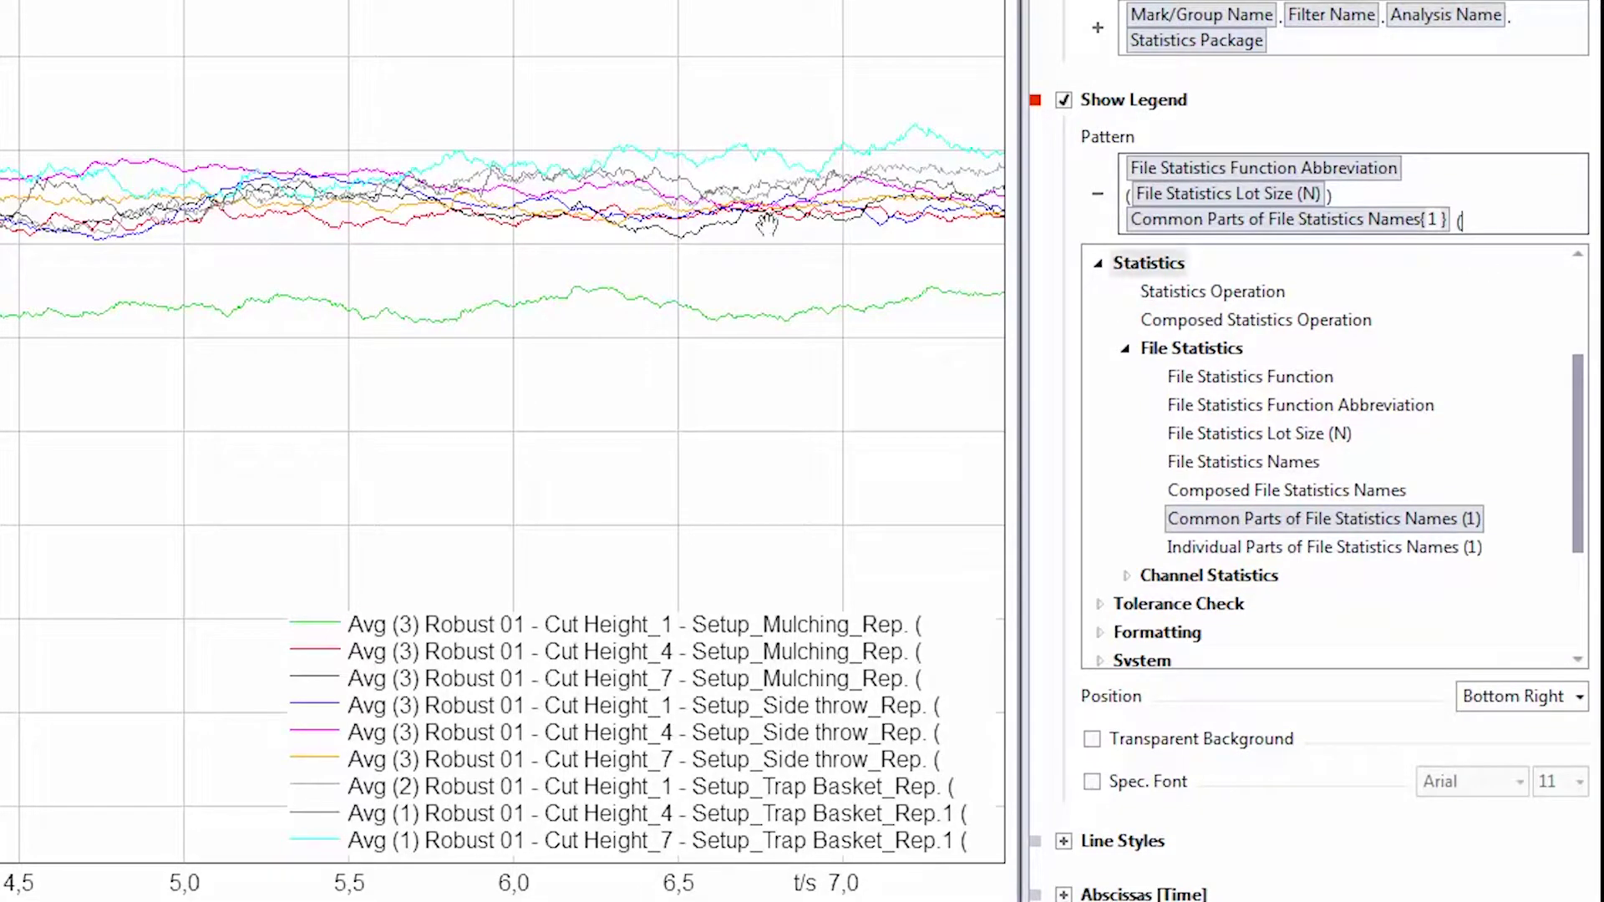
double_click(1235, 548)
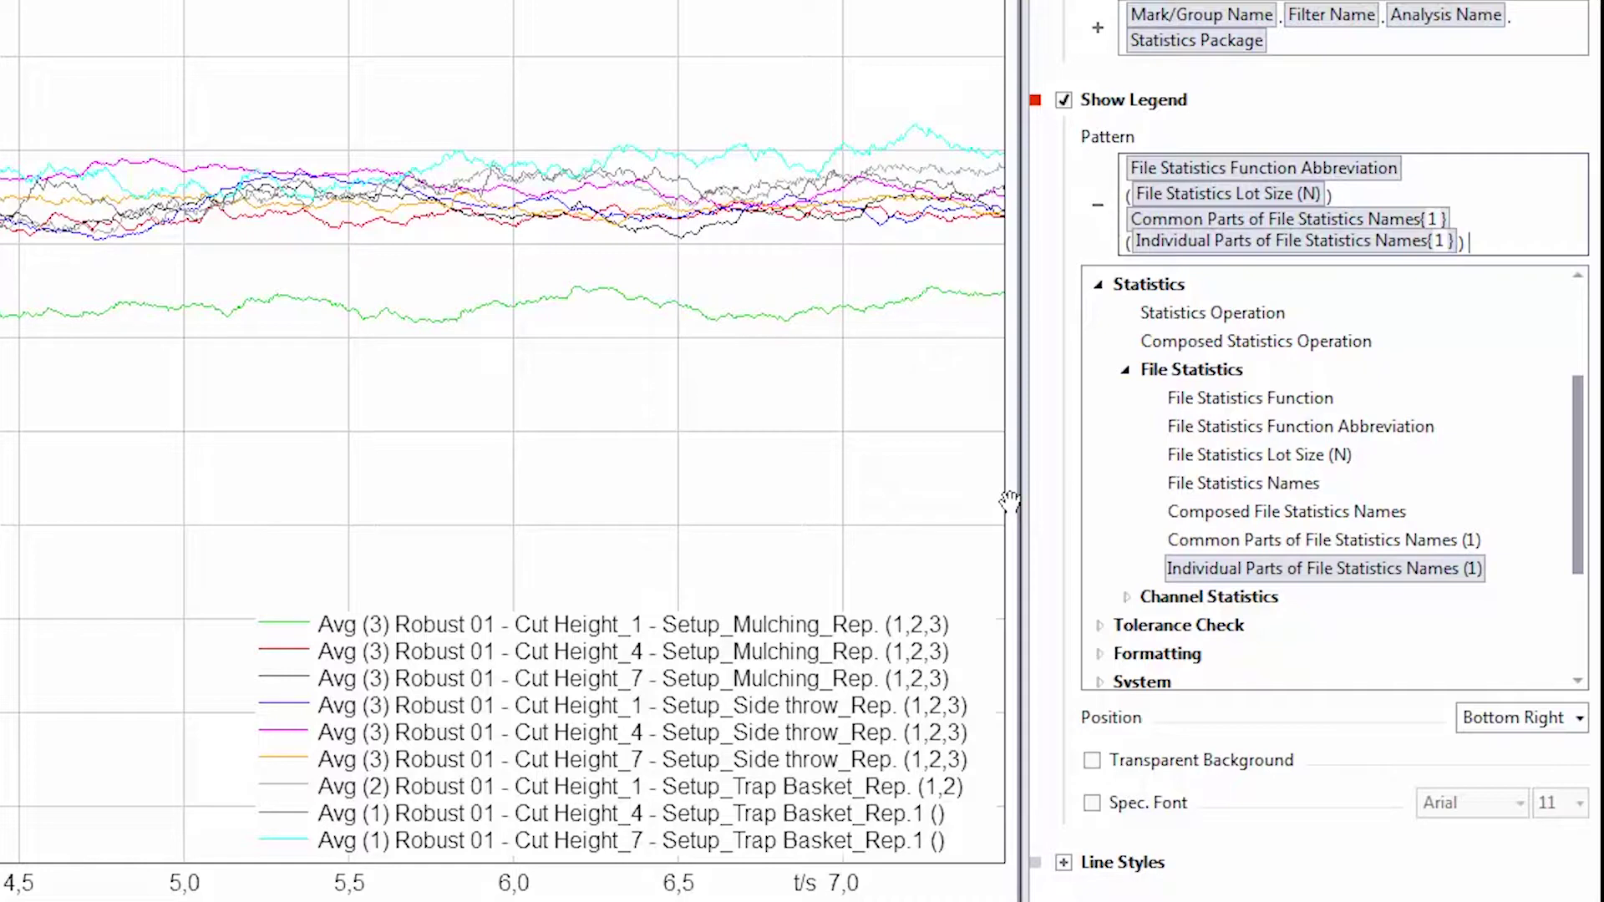
Step: Append the channel statistics abbreviation, Max, to each legend entry
click(1126, 597)
drag(1581, 458, 1581, 522)
double_click(1335, 483)
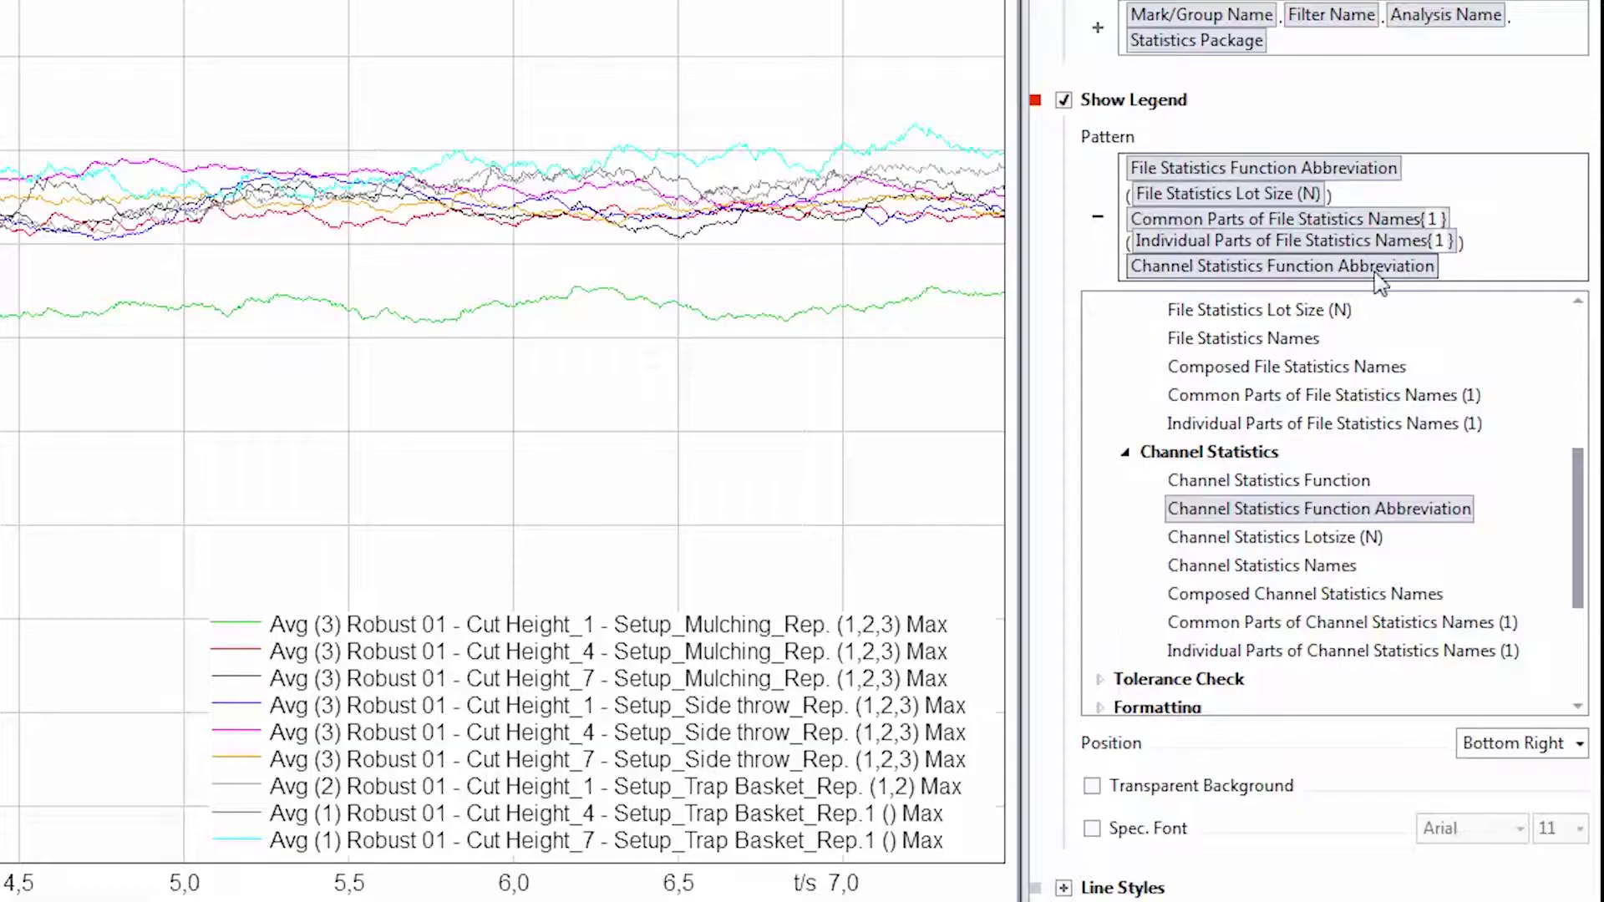
Step: Remove Max and both file-name part fields, adding Composed File Statistics Names instead
click(1379, 268)
key(Delete)
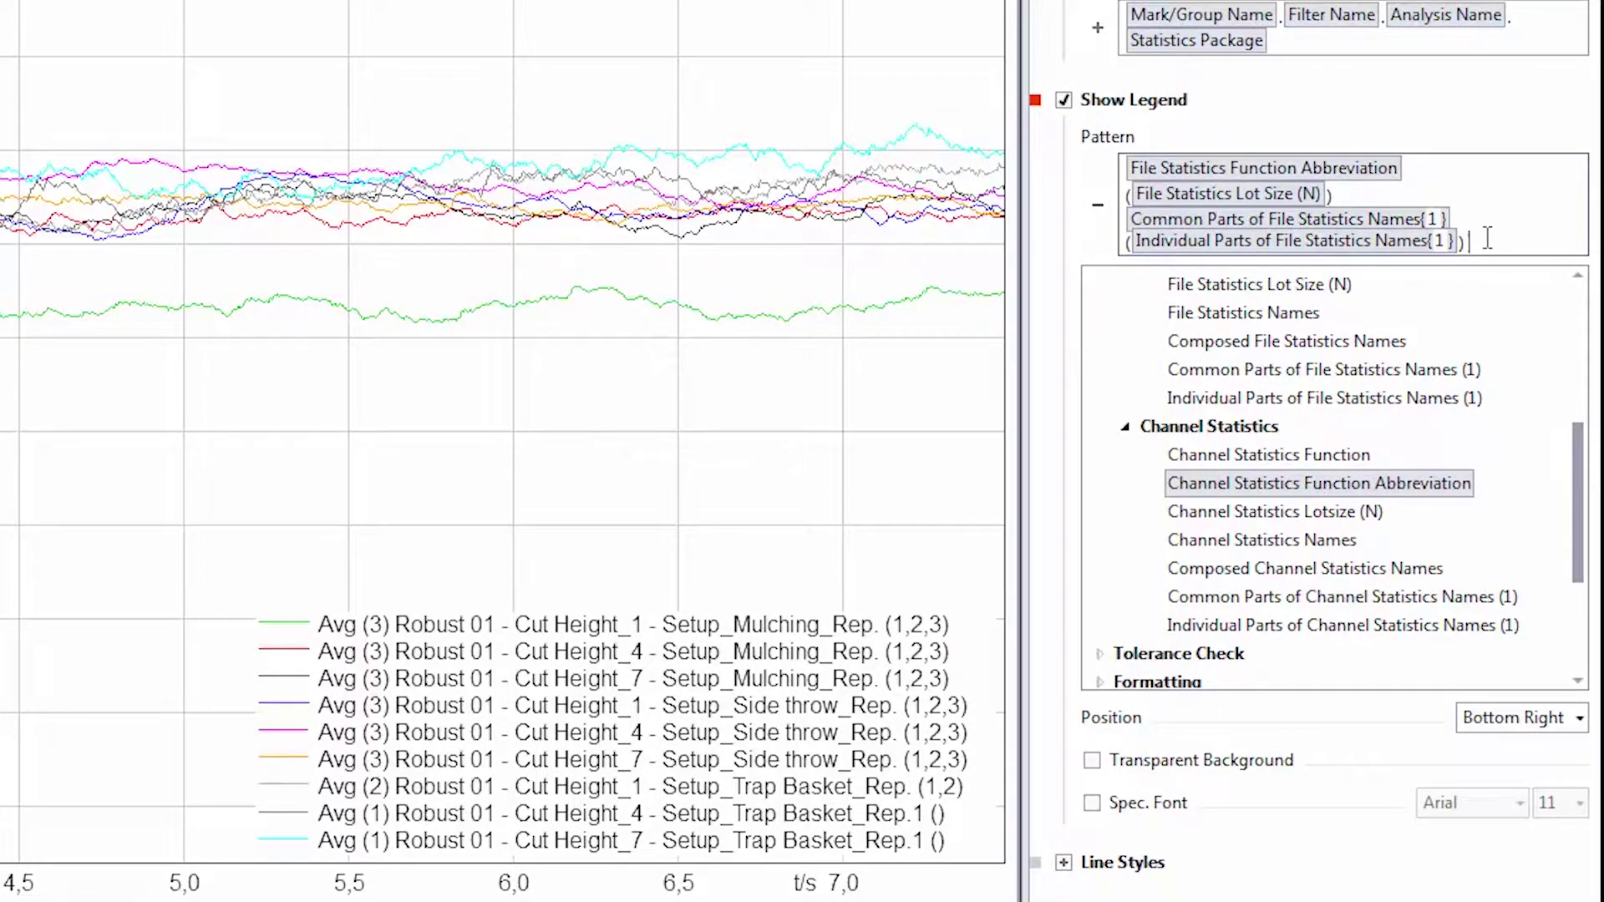
drag(1488, 238, 1149, 245)
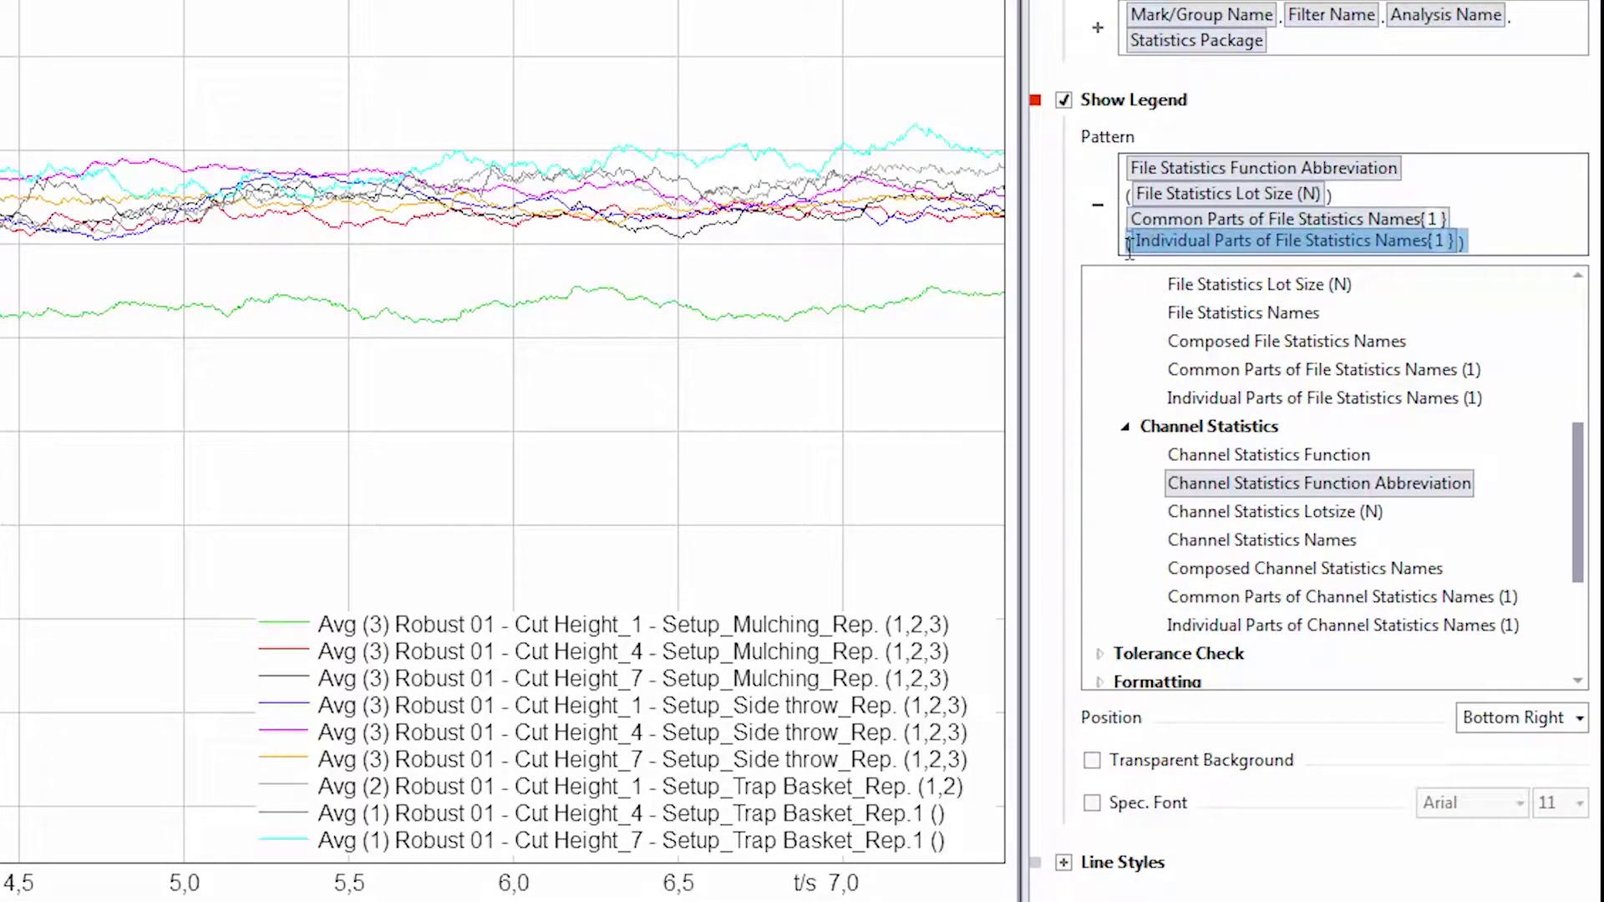
key(Delete)
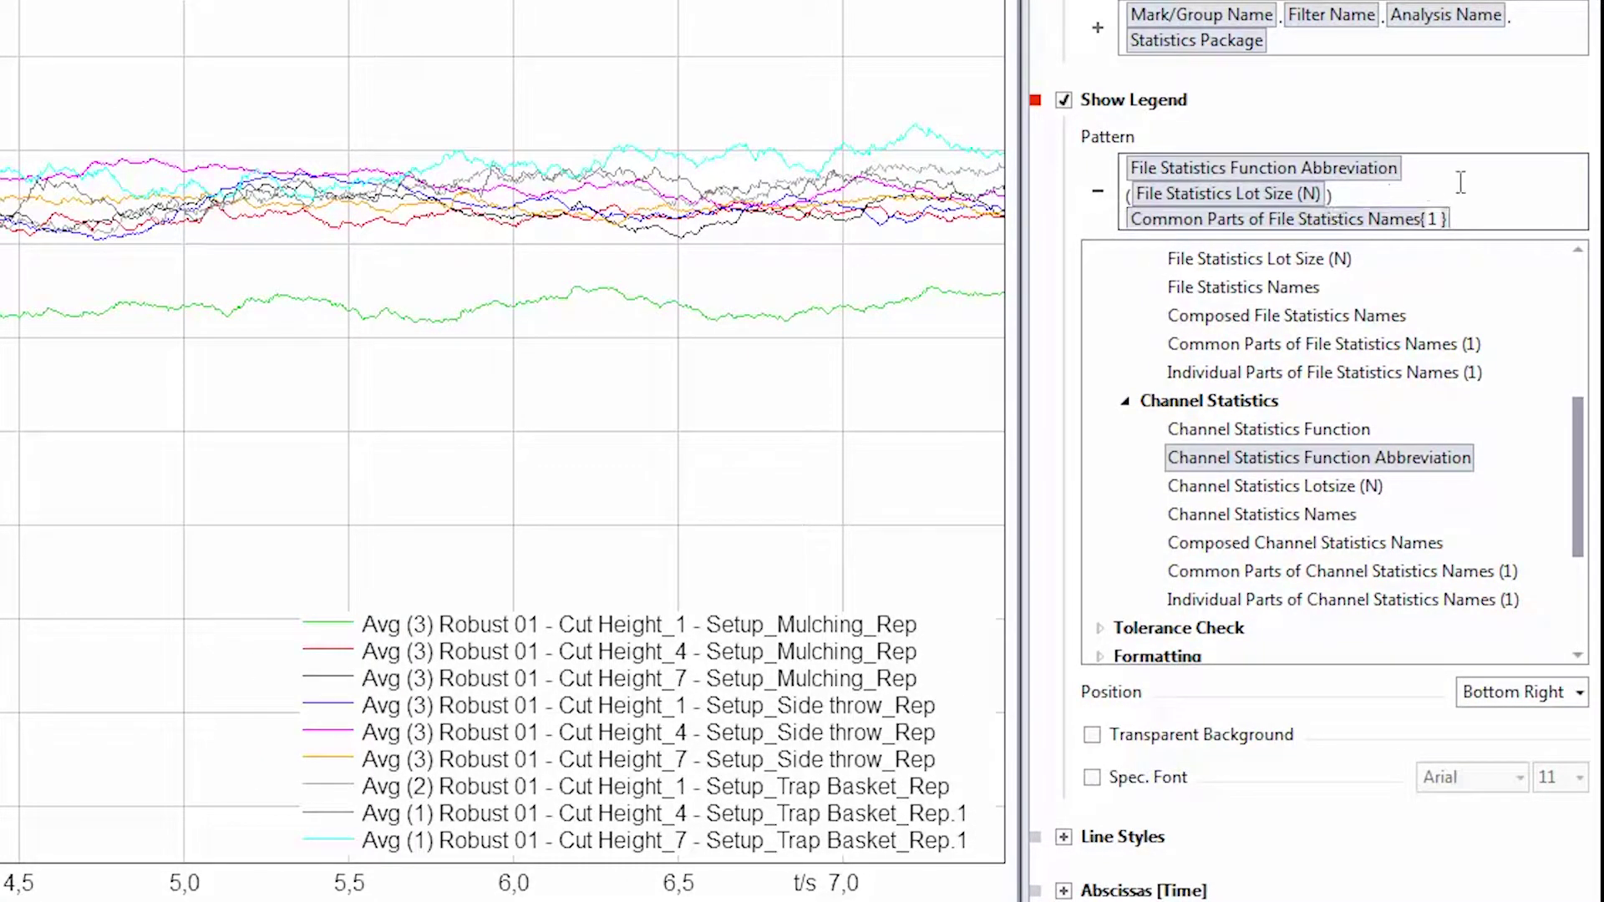
click(1335, 222)
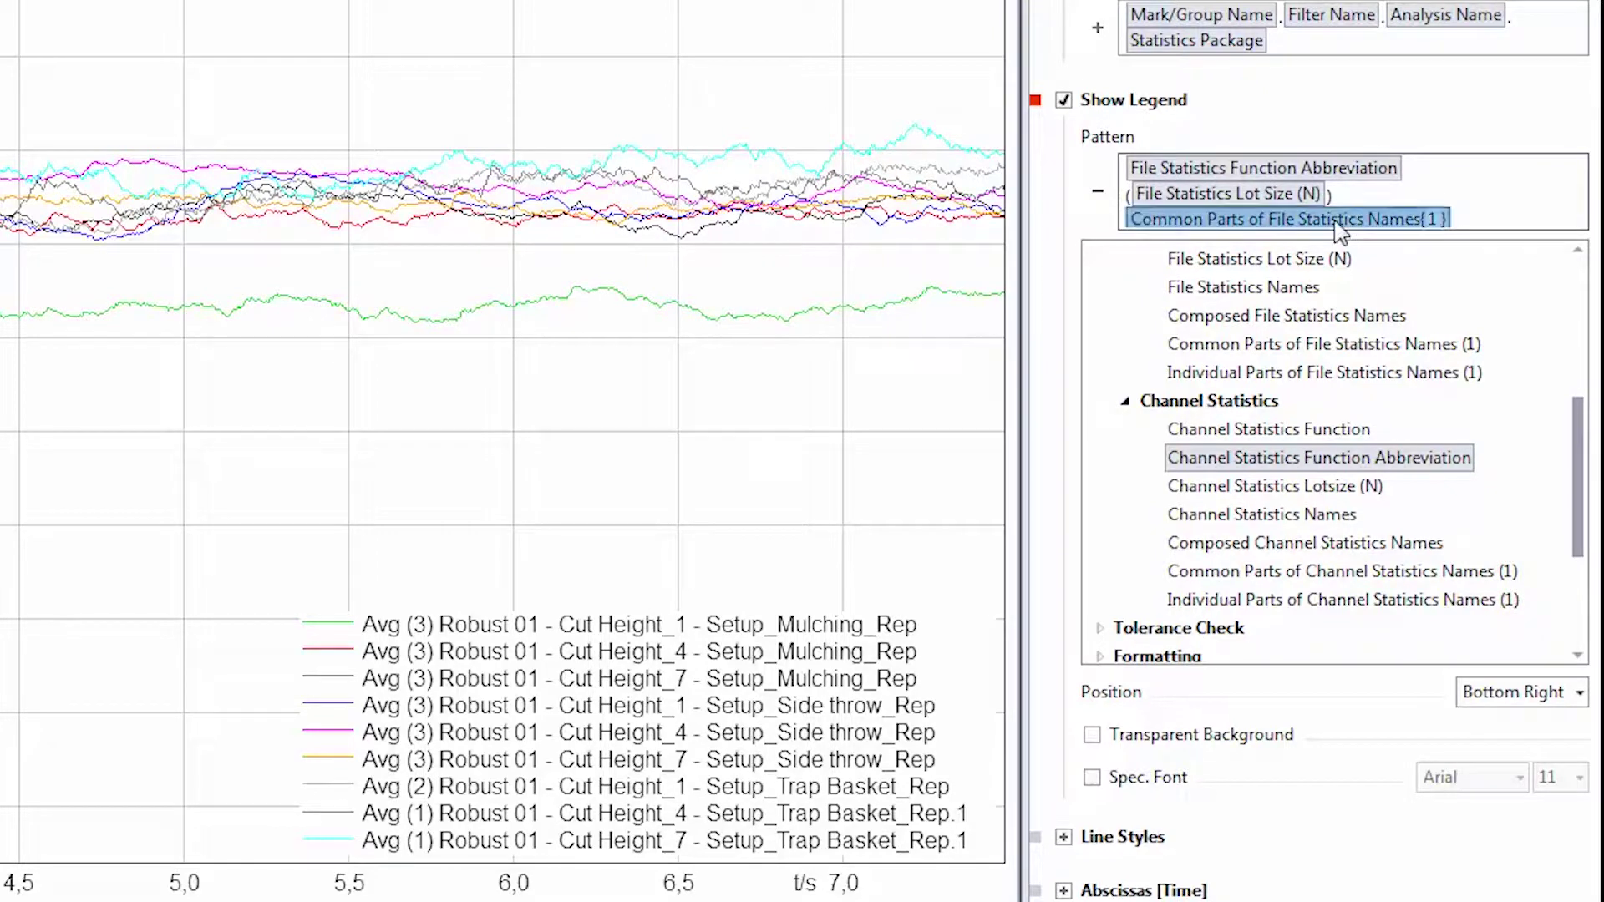
key(Delete)
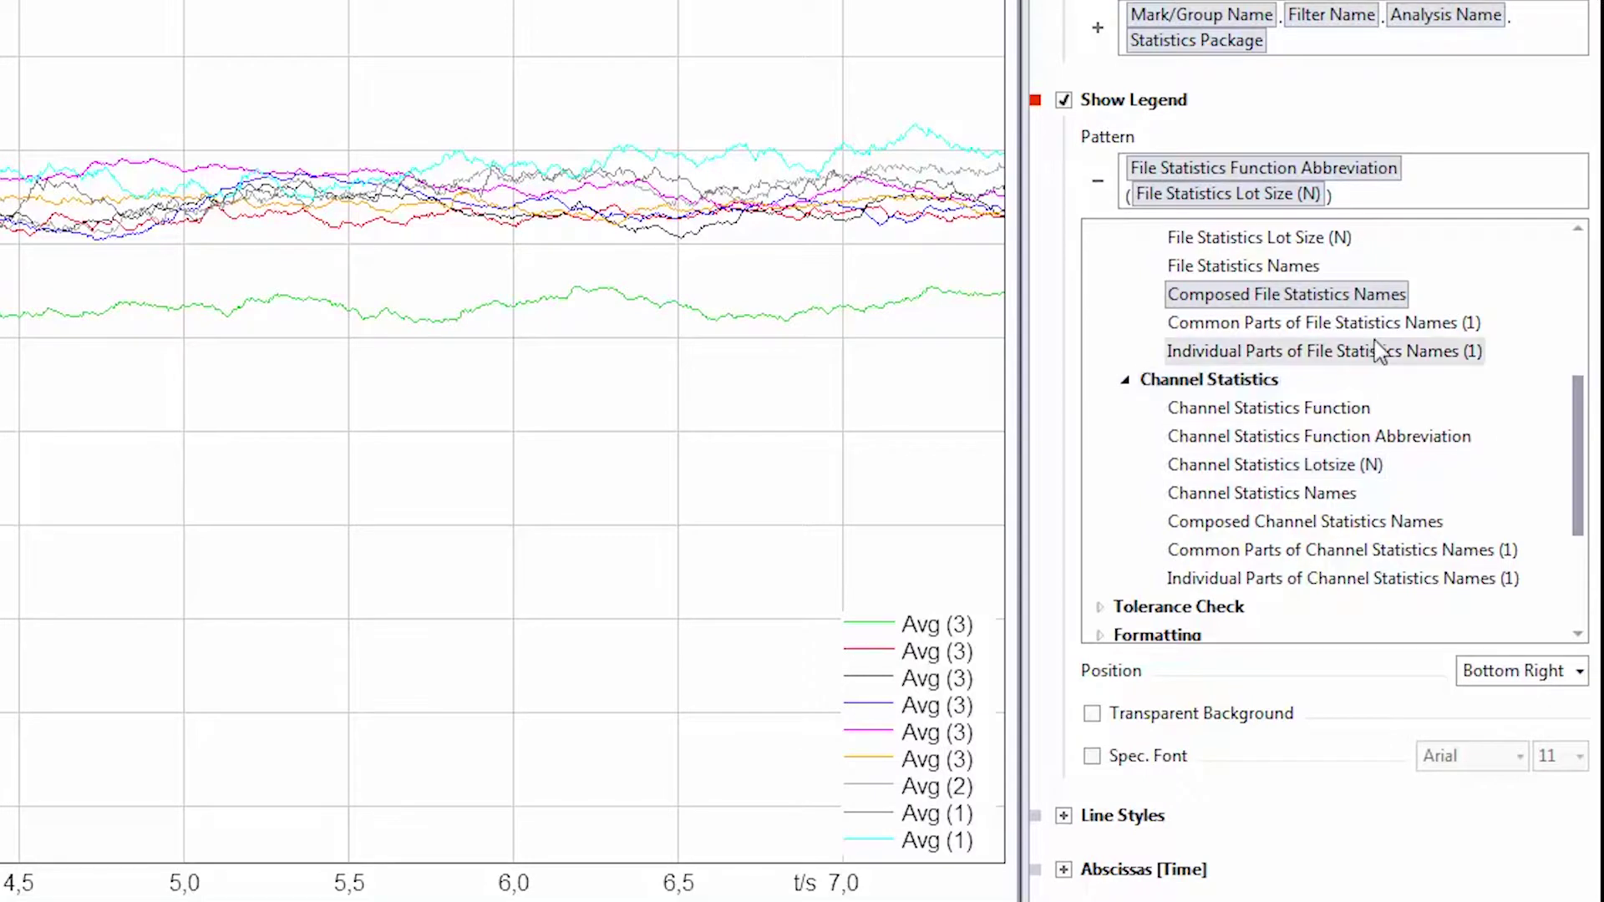
double_click(1213, 296)
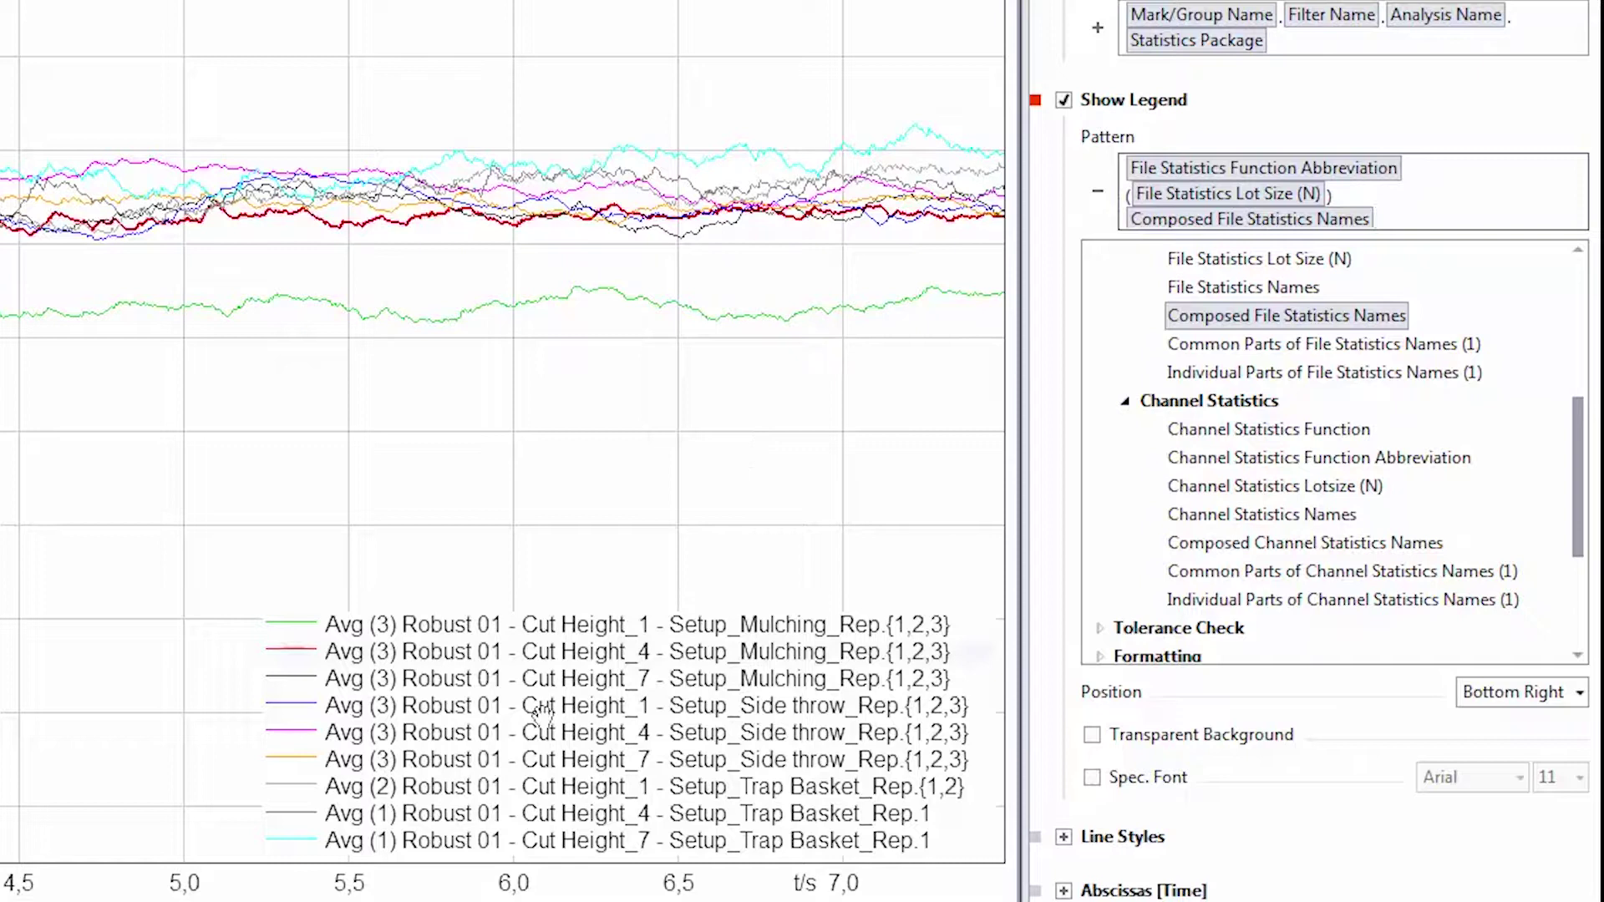
click(1283, 200)
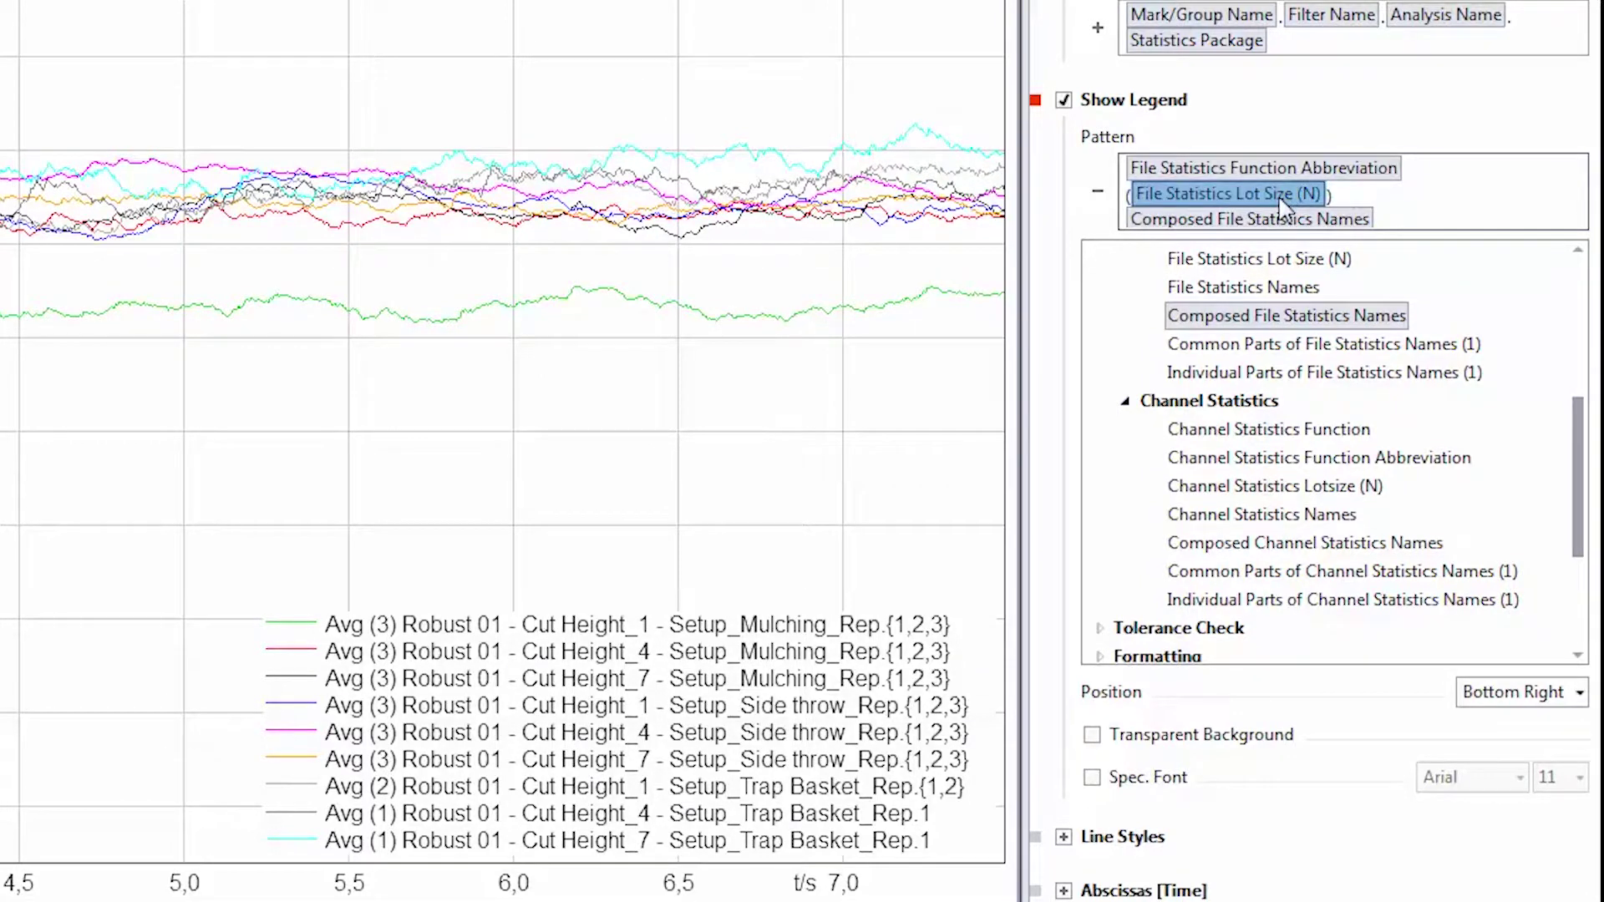
key(Delete)
key(BackSpace)
key(Delete)
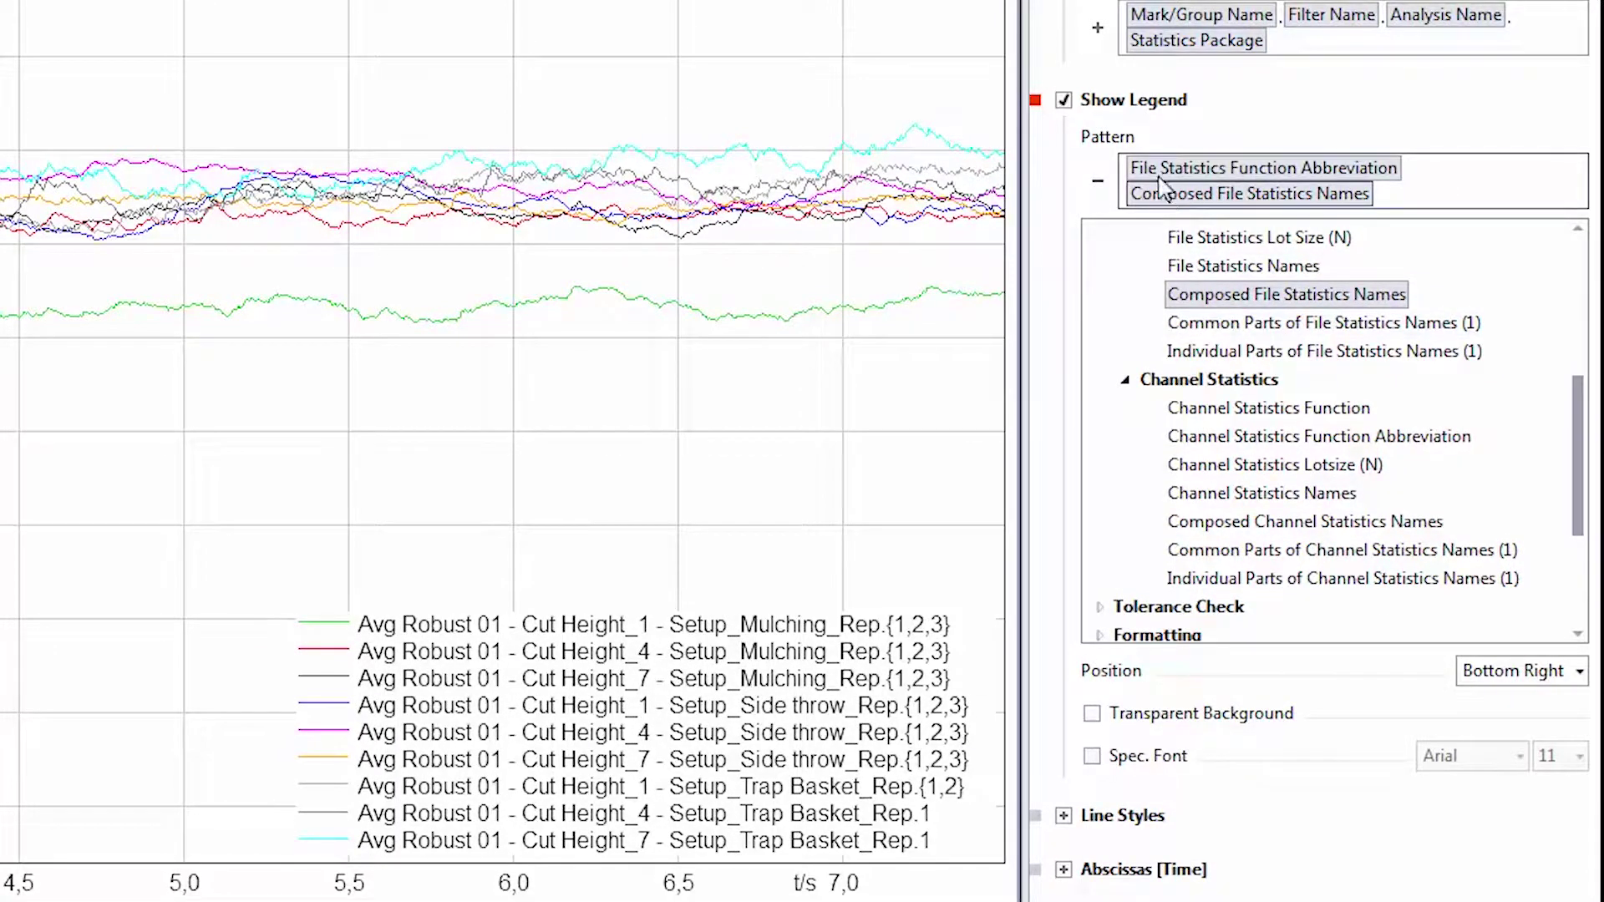
click(505, 479)
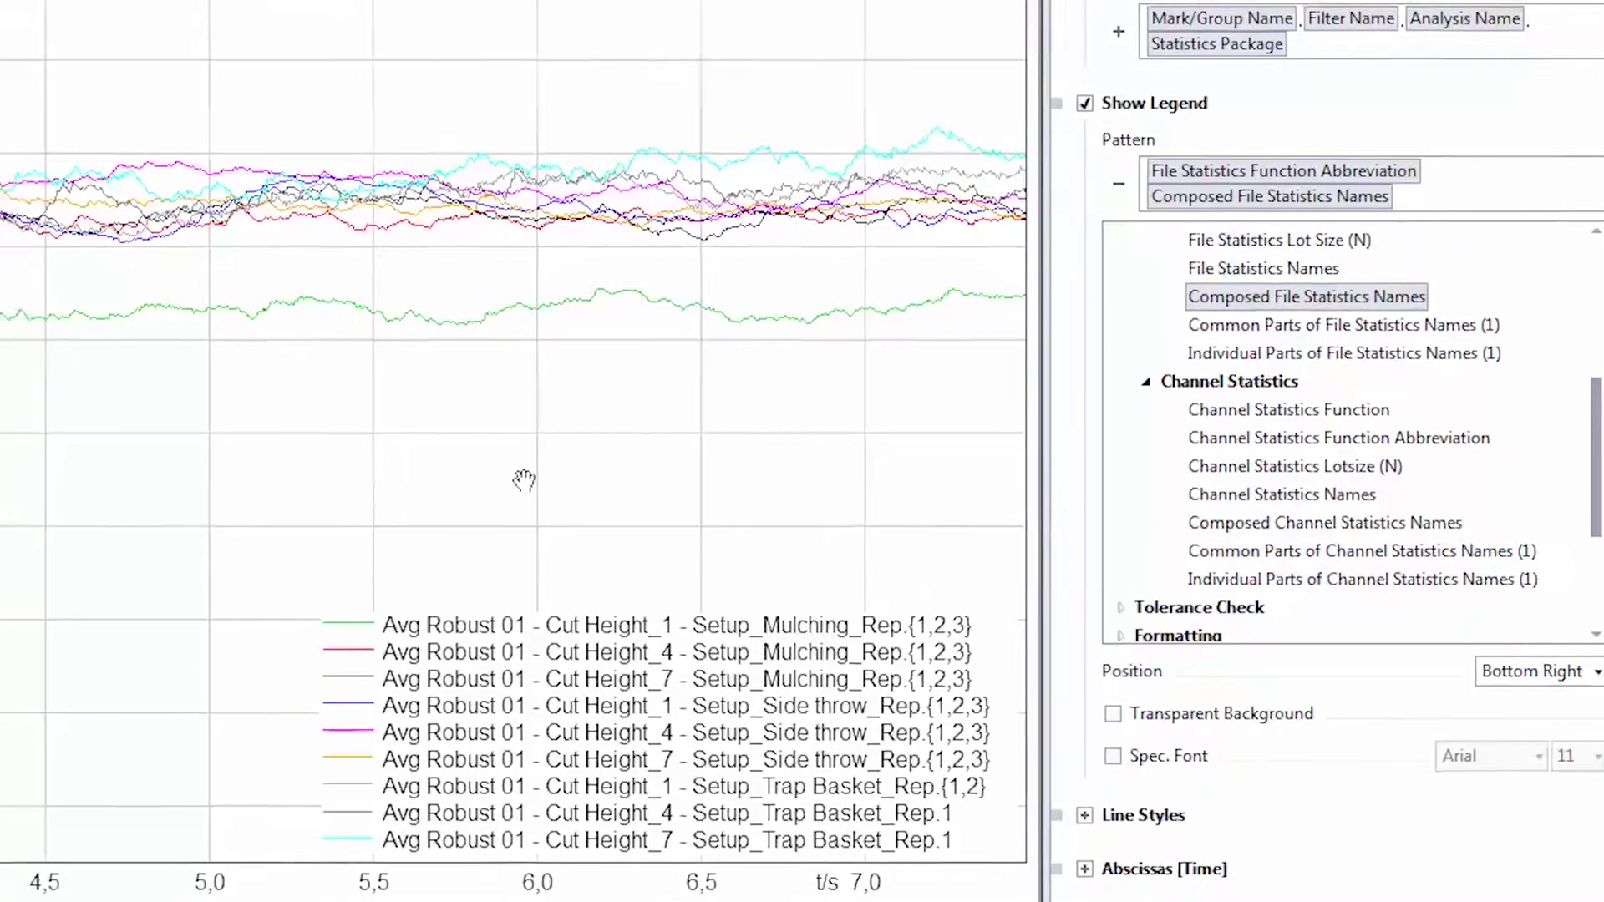
mouse_move(58, 321)
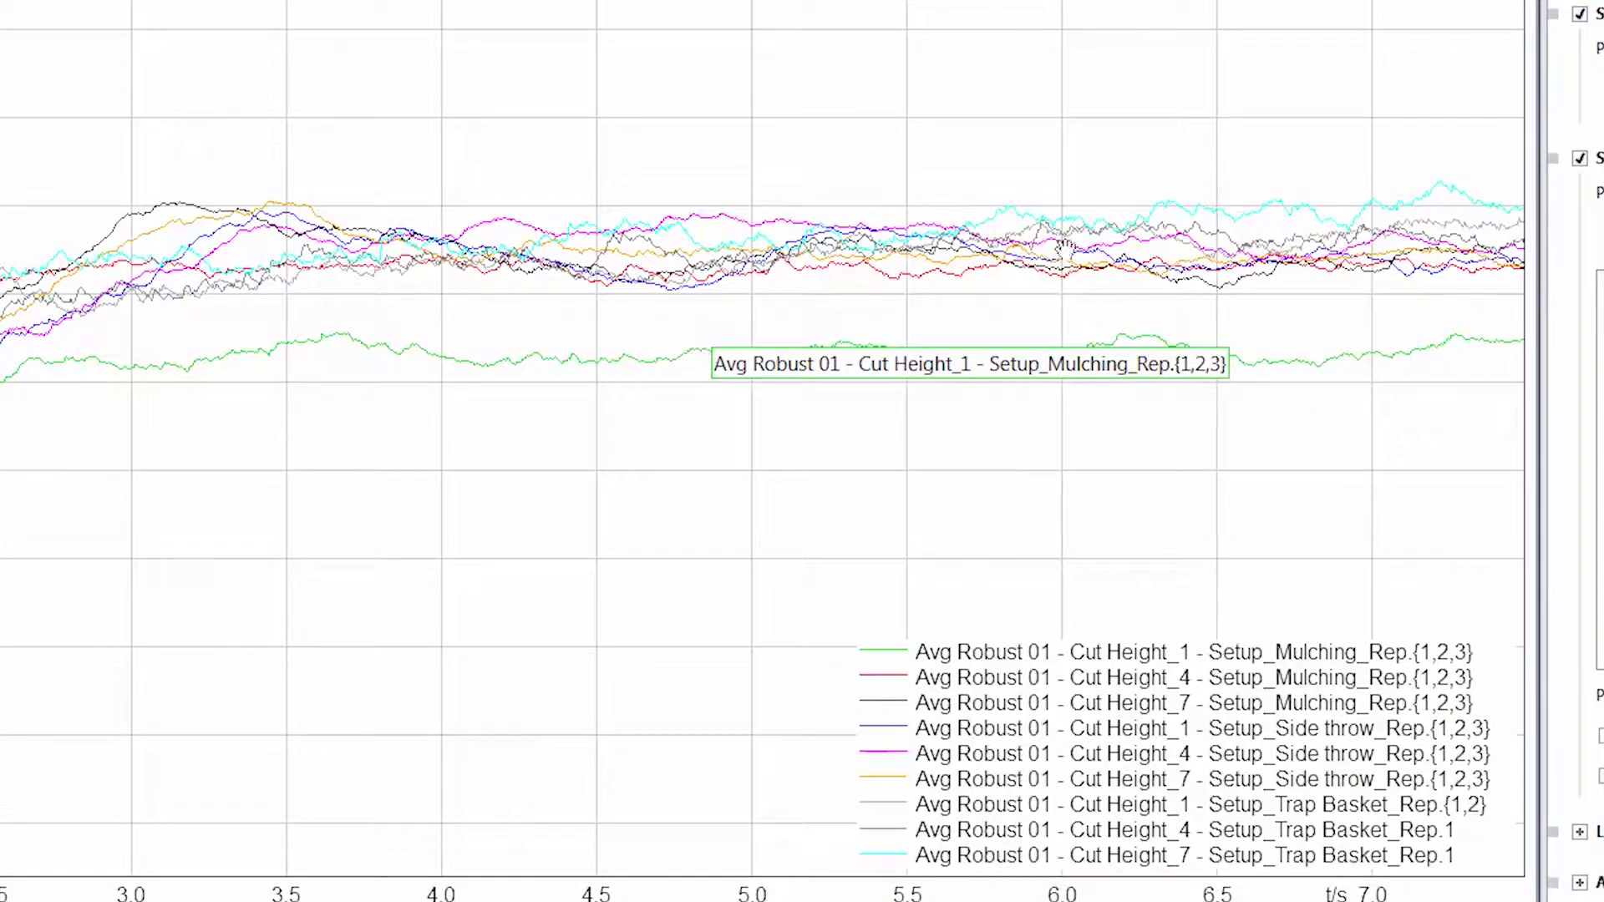
mouse_move(1021, 221)
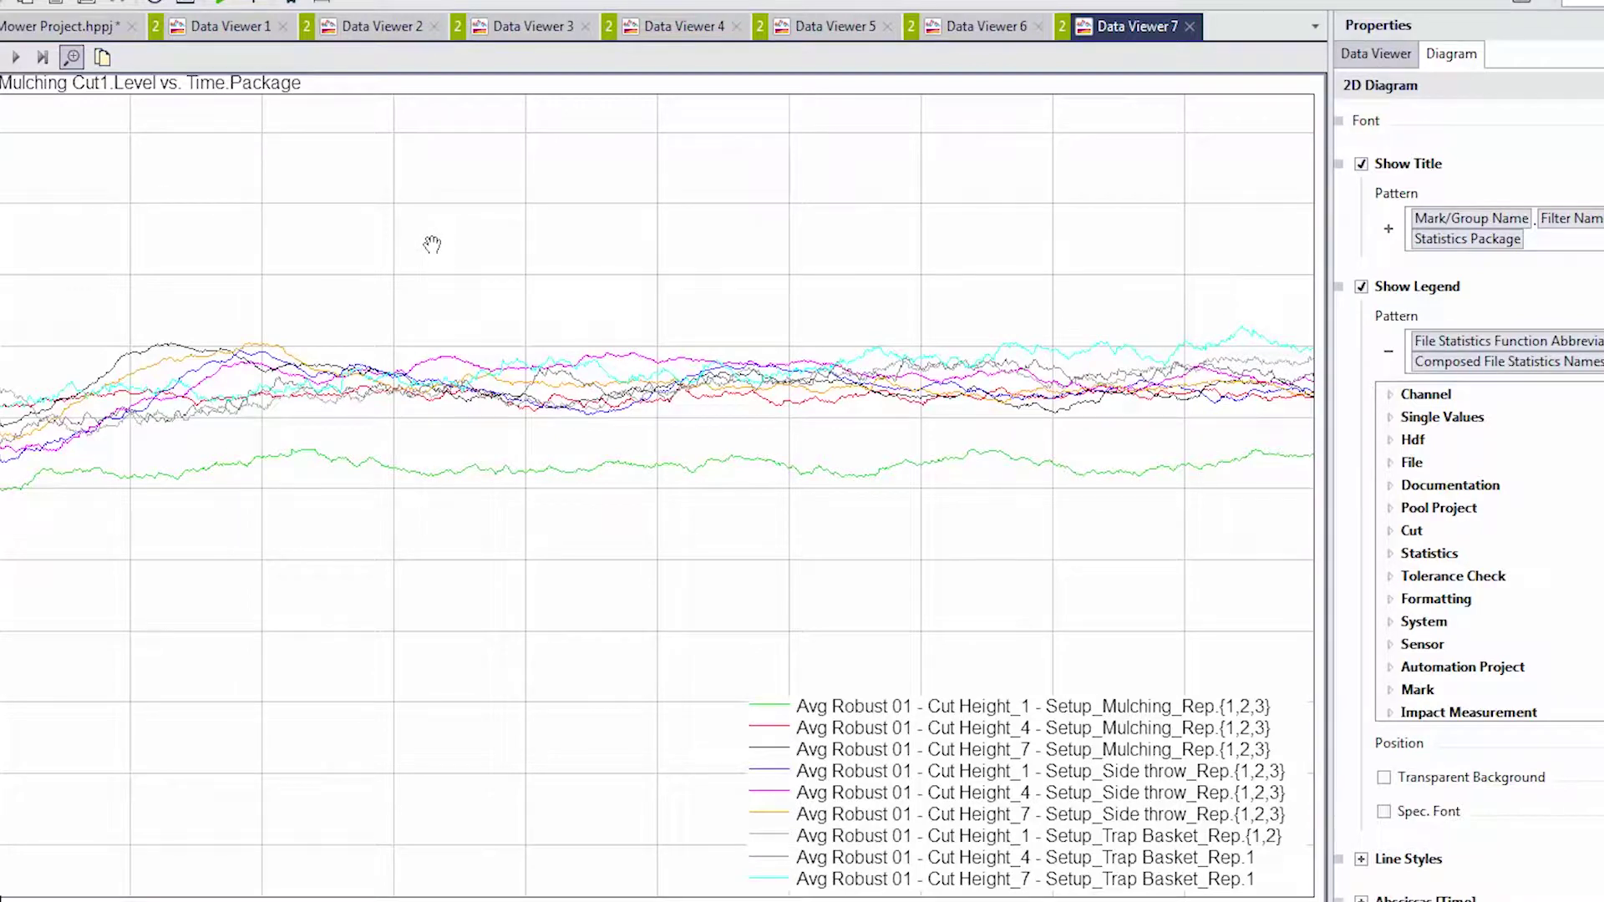
Step: Drop Mark/Group Name, Filter Name and Statistics Package from the title, prefixing 'Analysis:'
click(1456, 219)
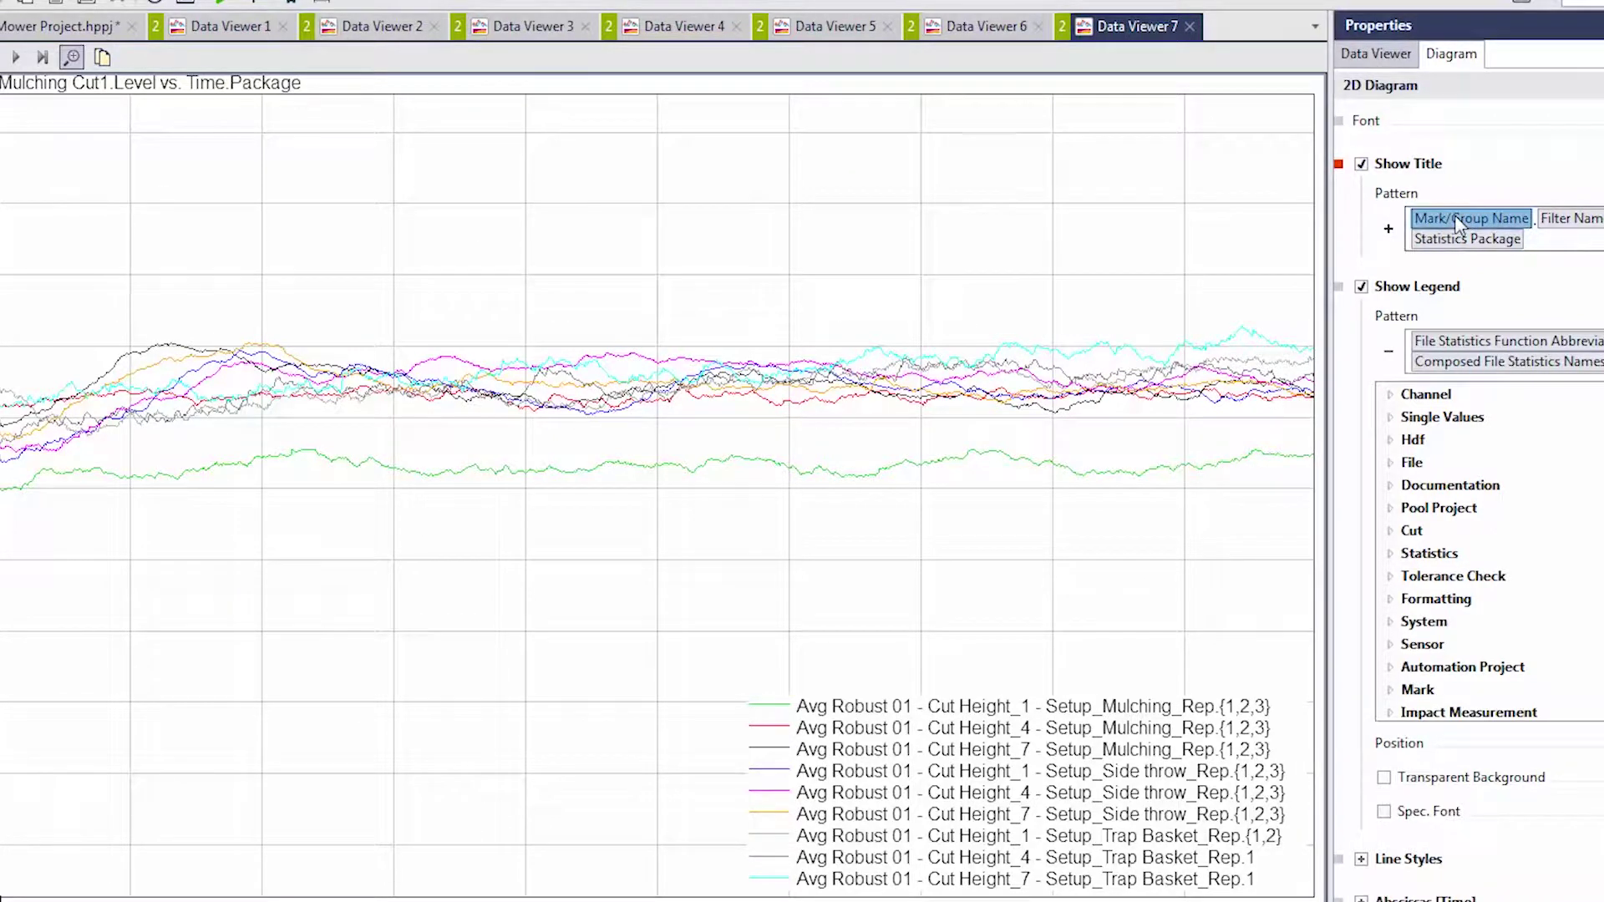
key(Delete)
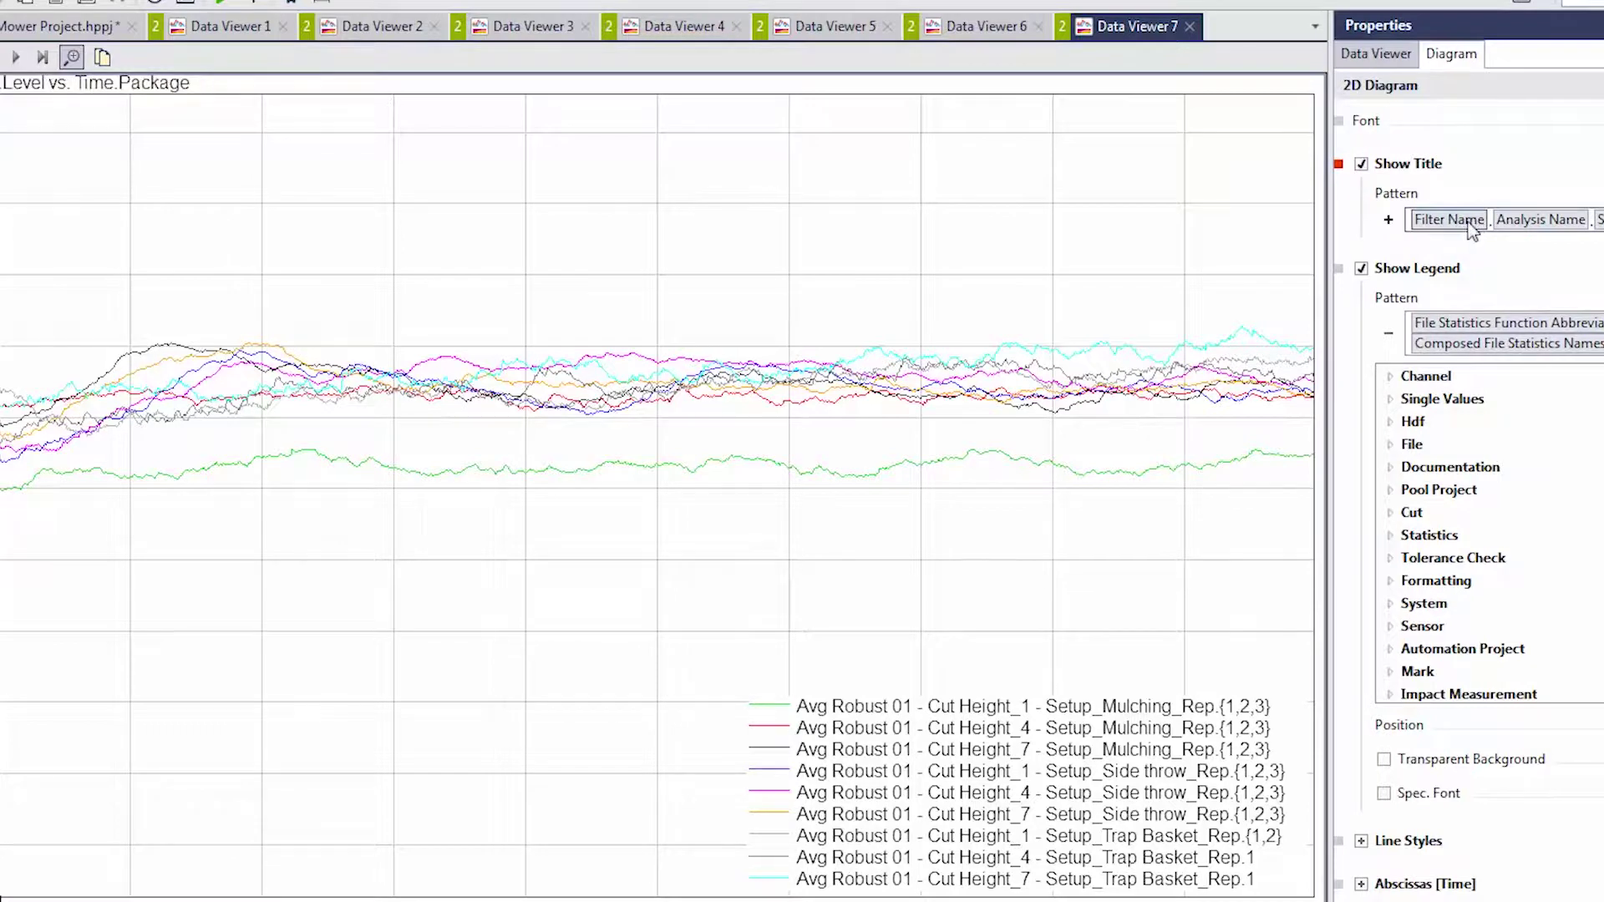
click(1477, 222)
key(Delete)
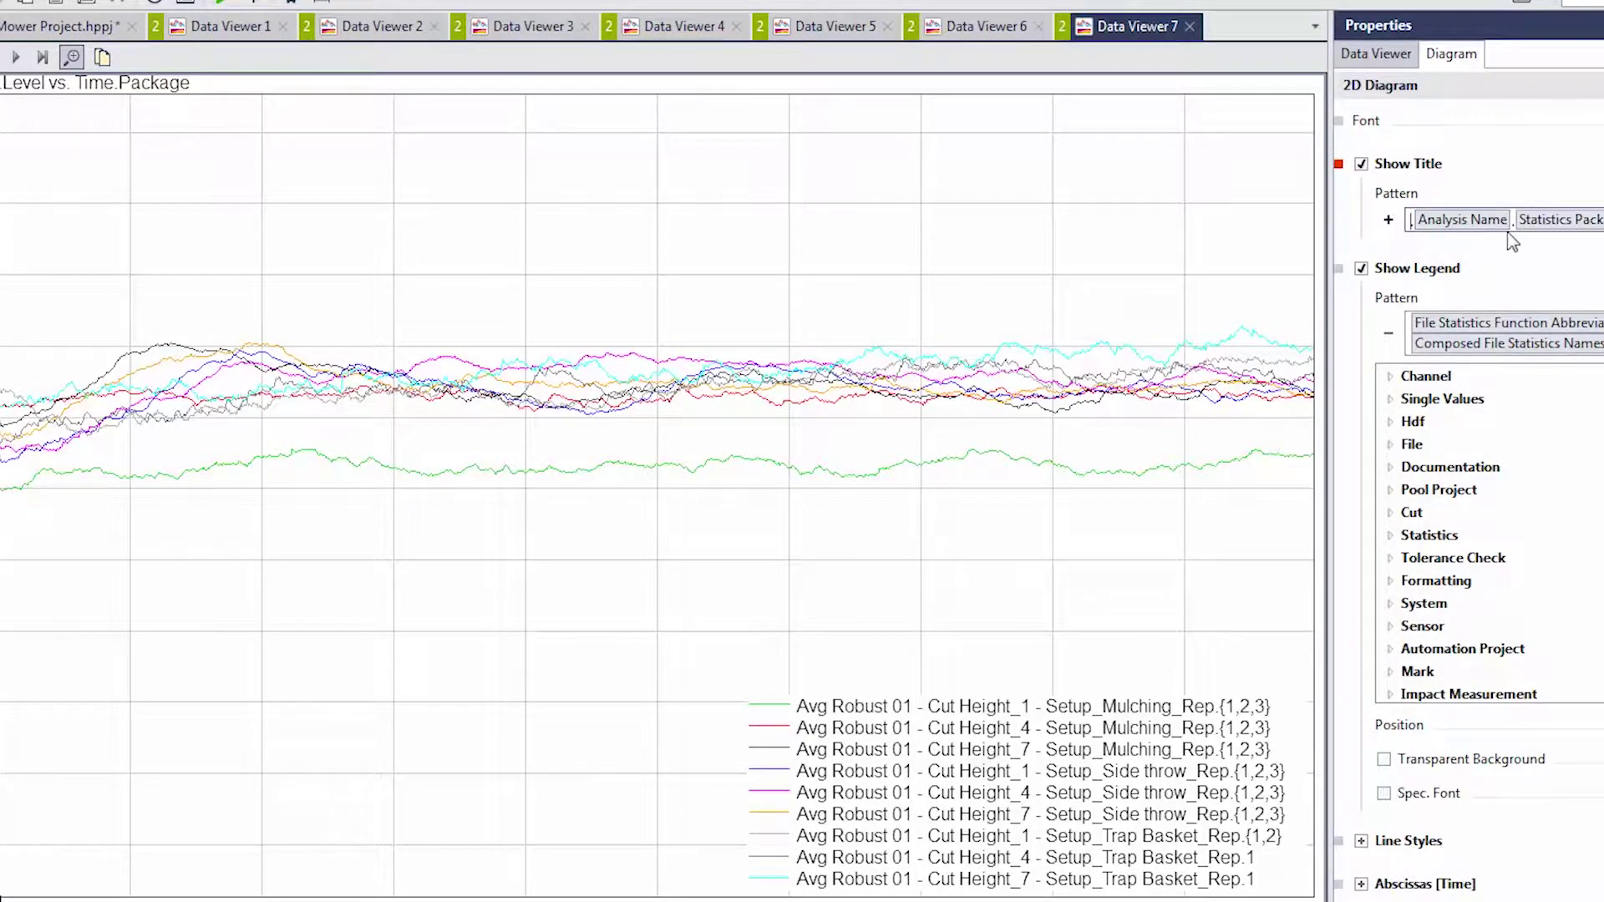
text(Anal)
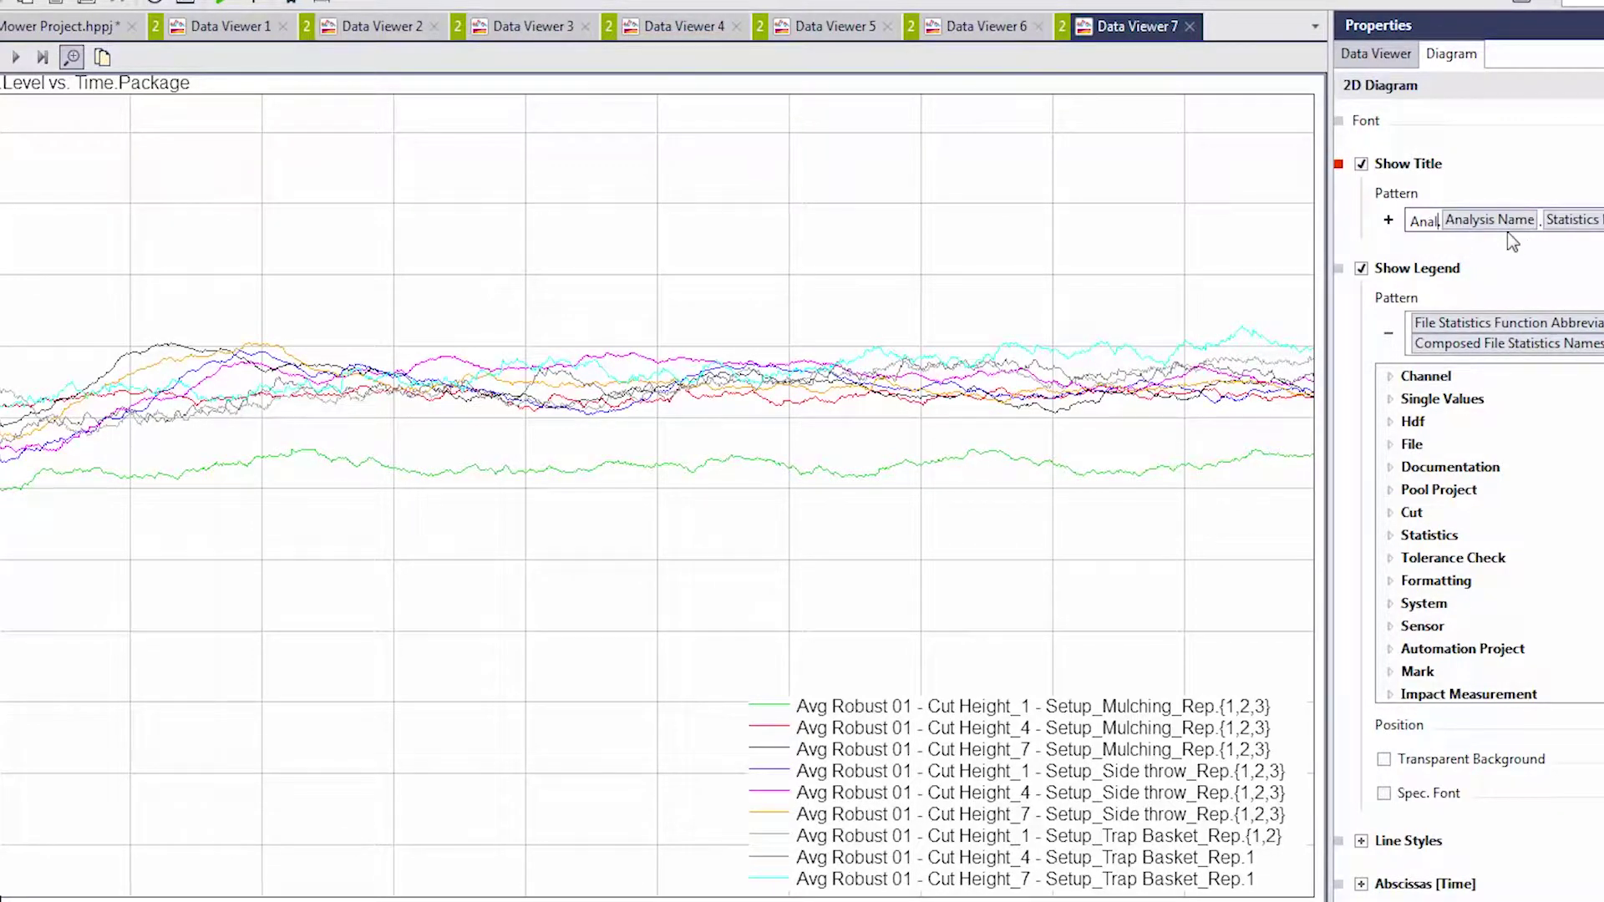
text(ysis:)
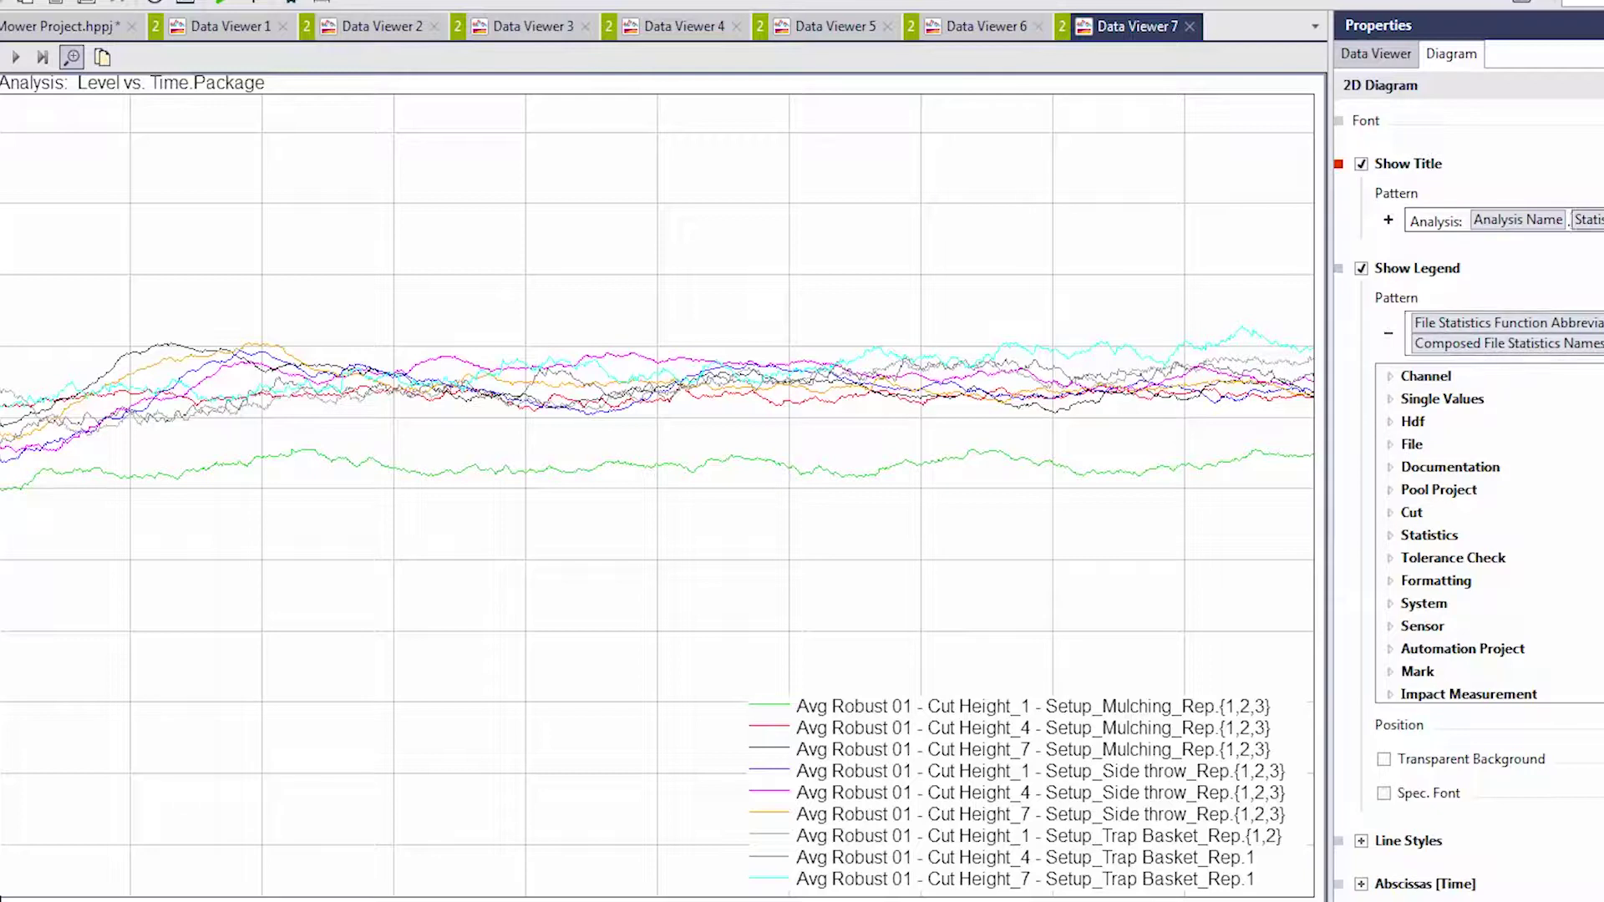
key(Delete)
key(Delete)
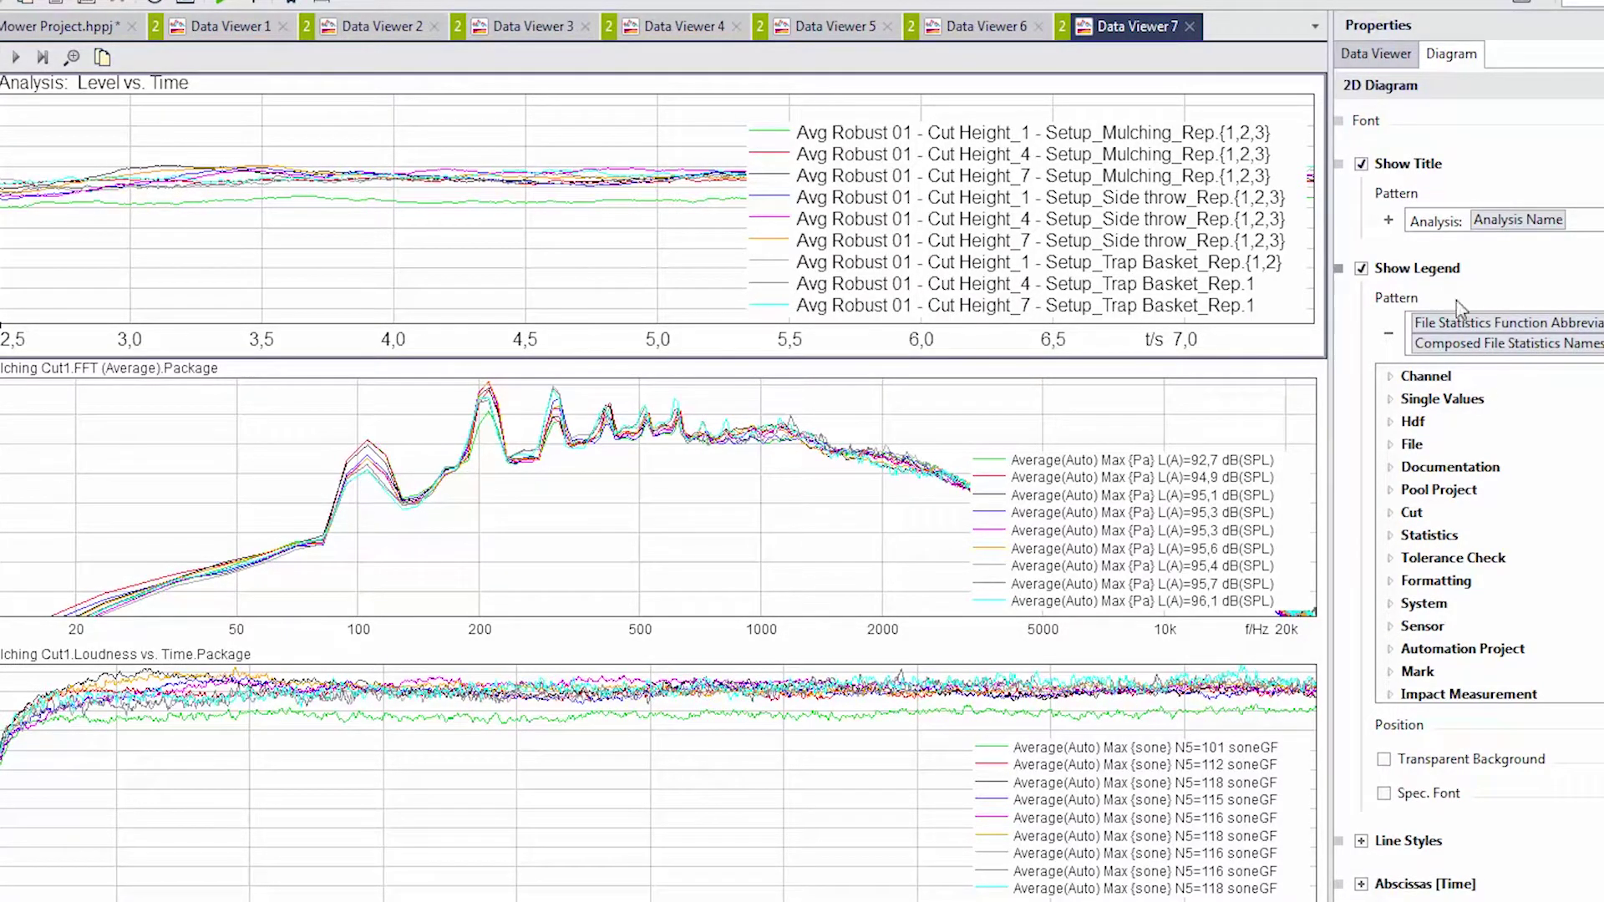
Step: Copy the Level vs. Time legend settings onto the FFT chart and show the top chart's line styles
right_click(1435, 267)
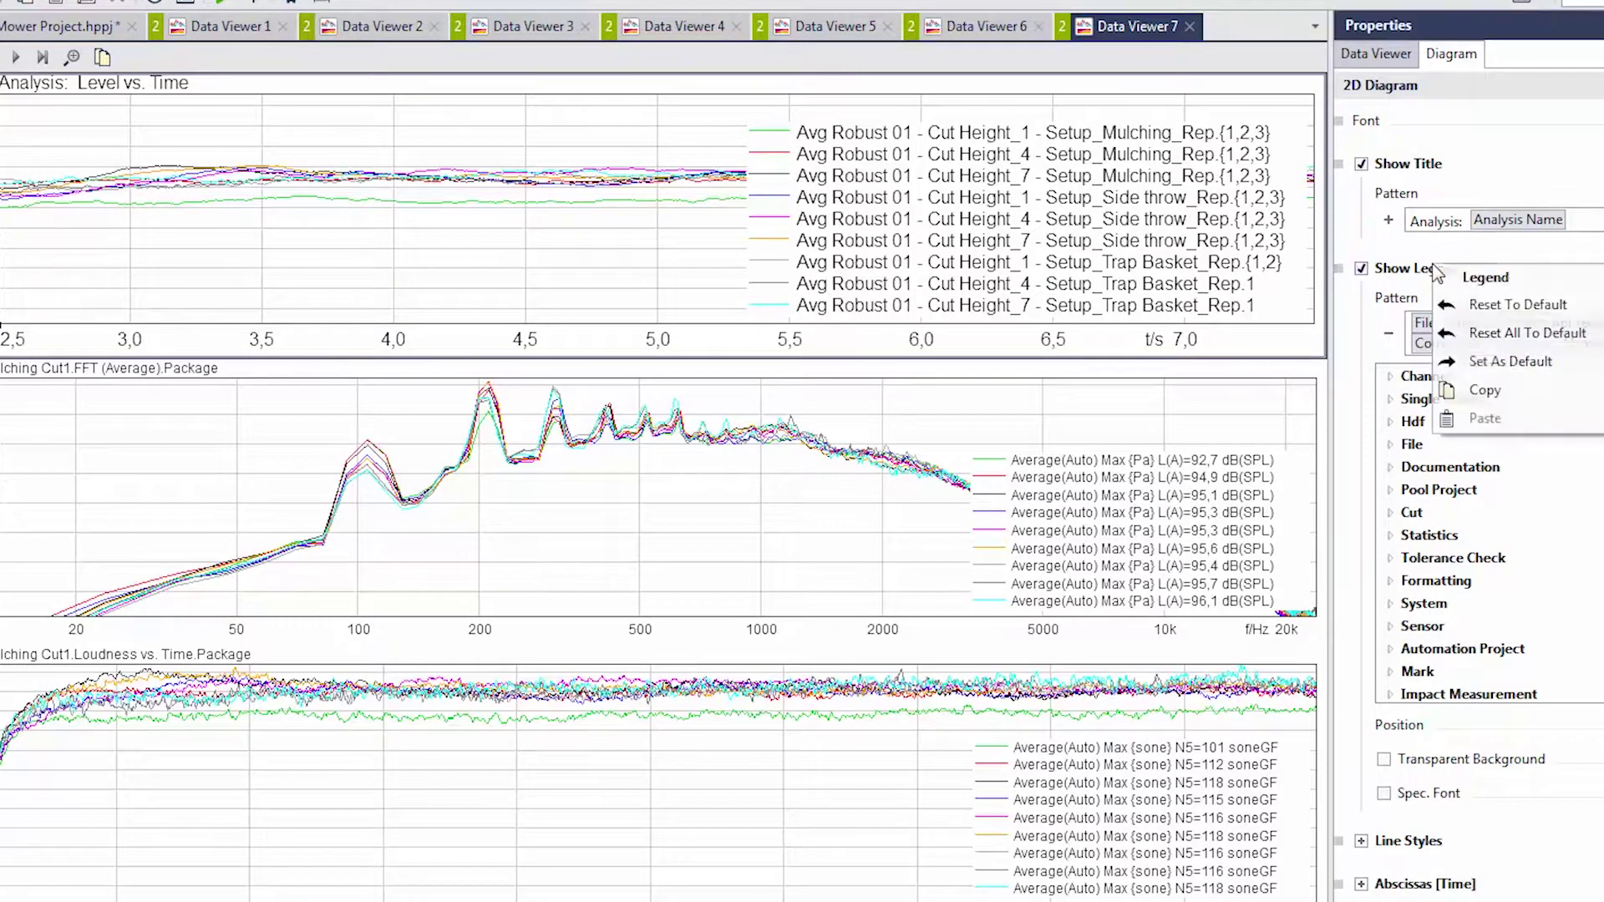
click(1495, 396)
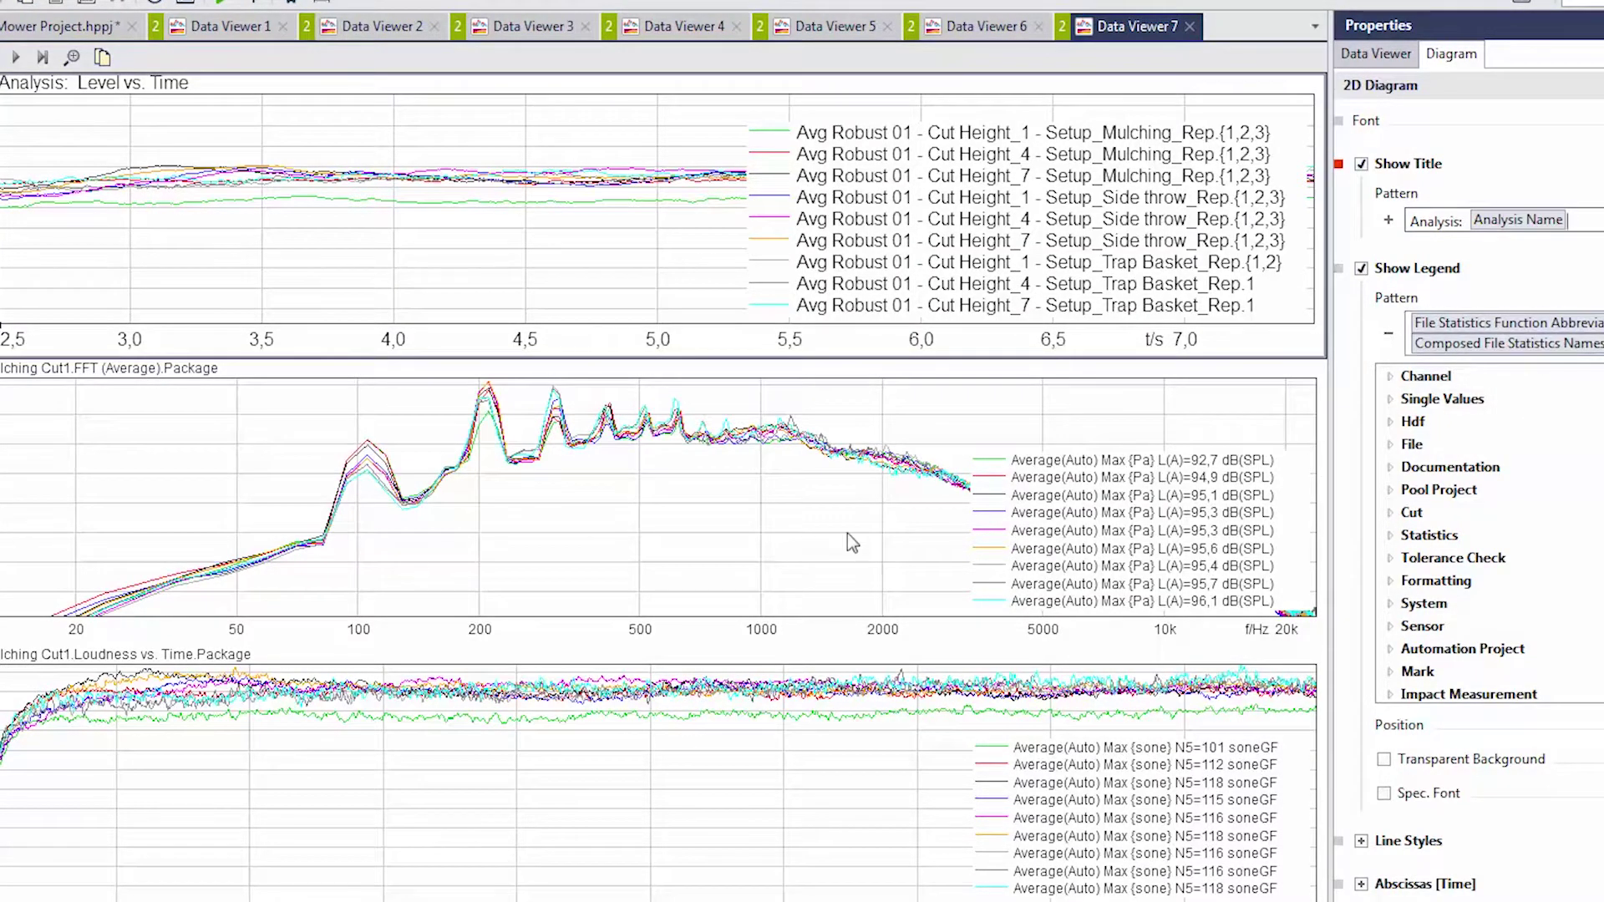
click(816, 539)
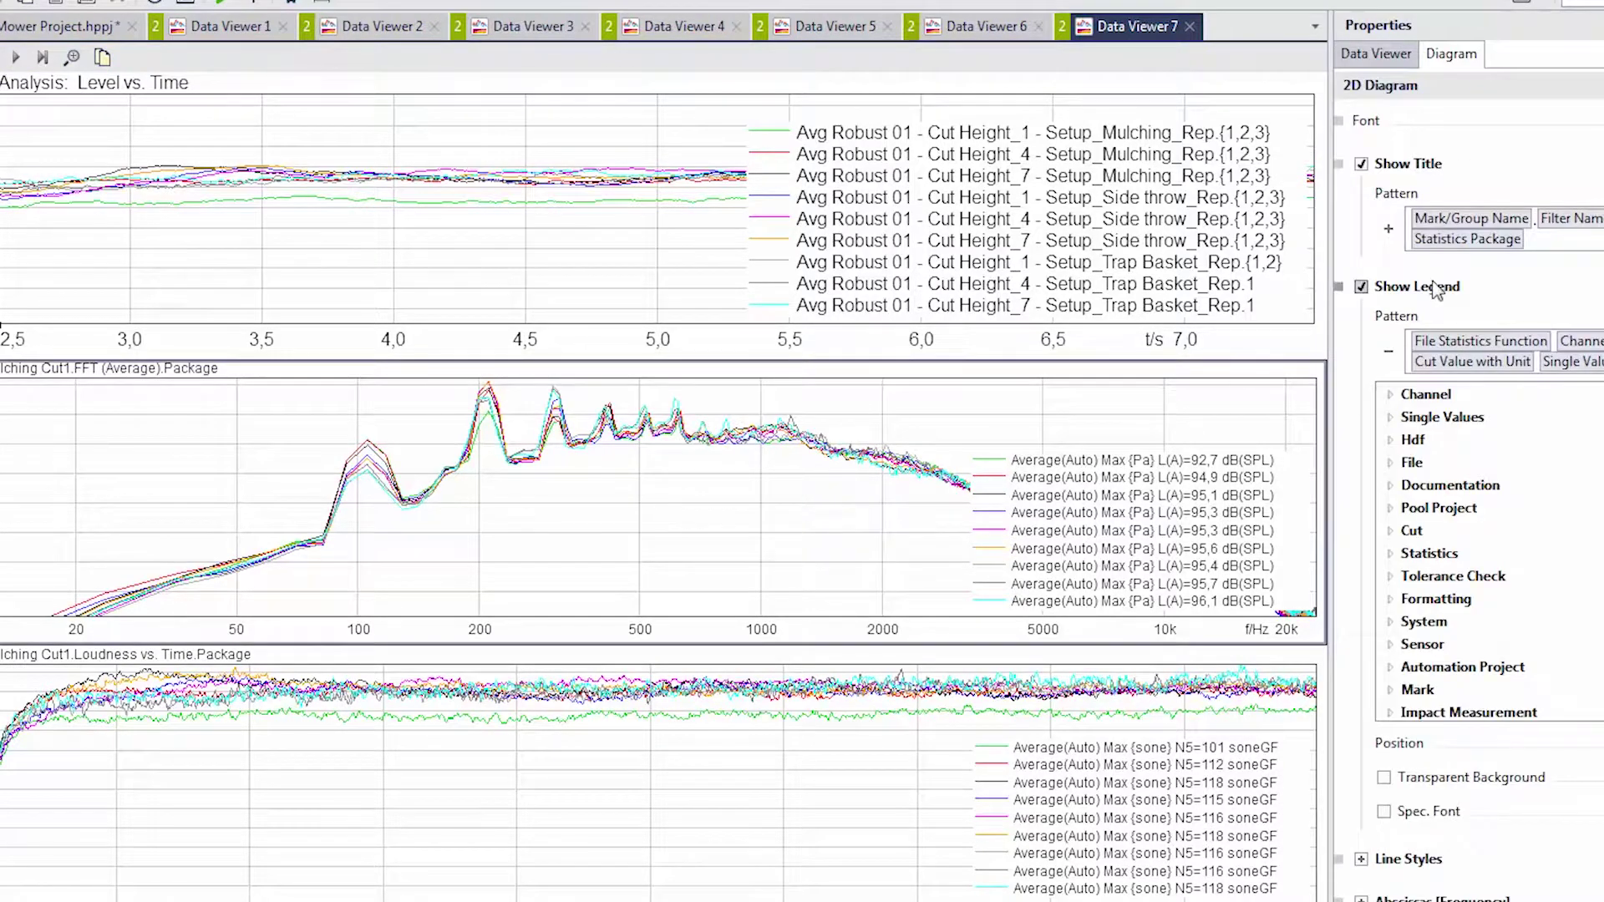
right_click(1432, 289)
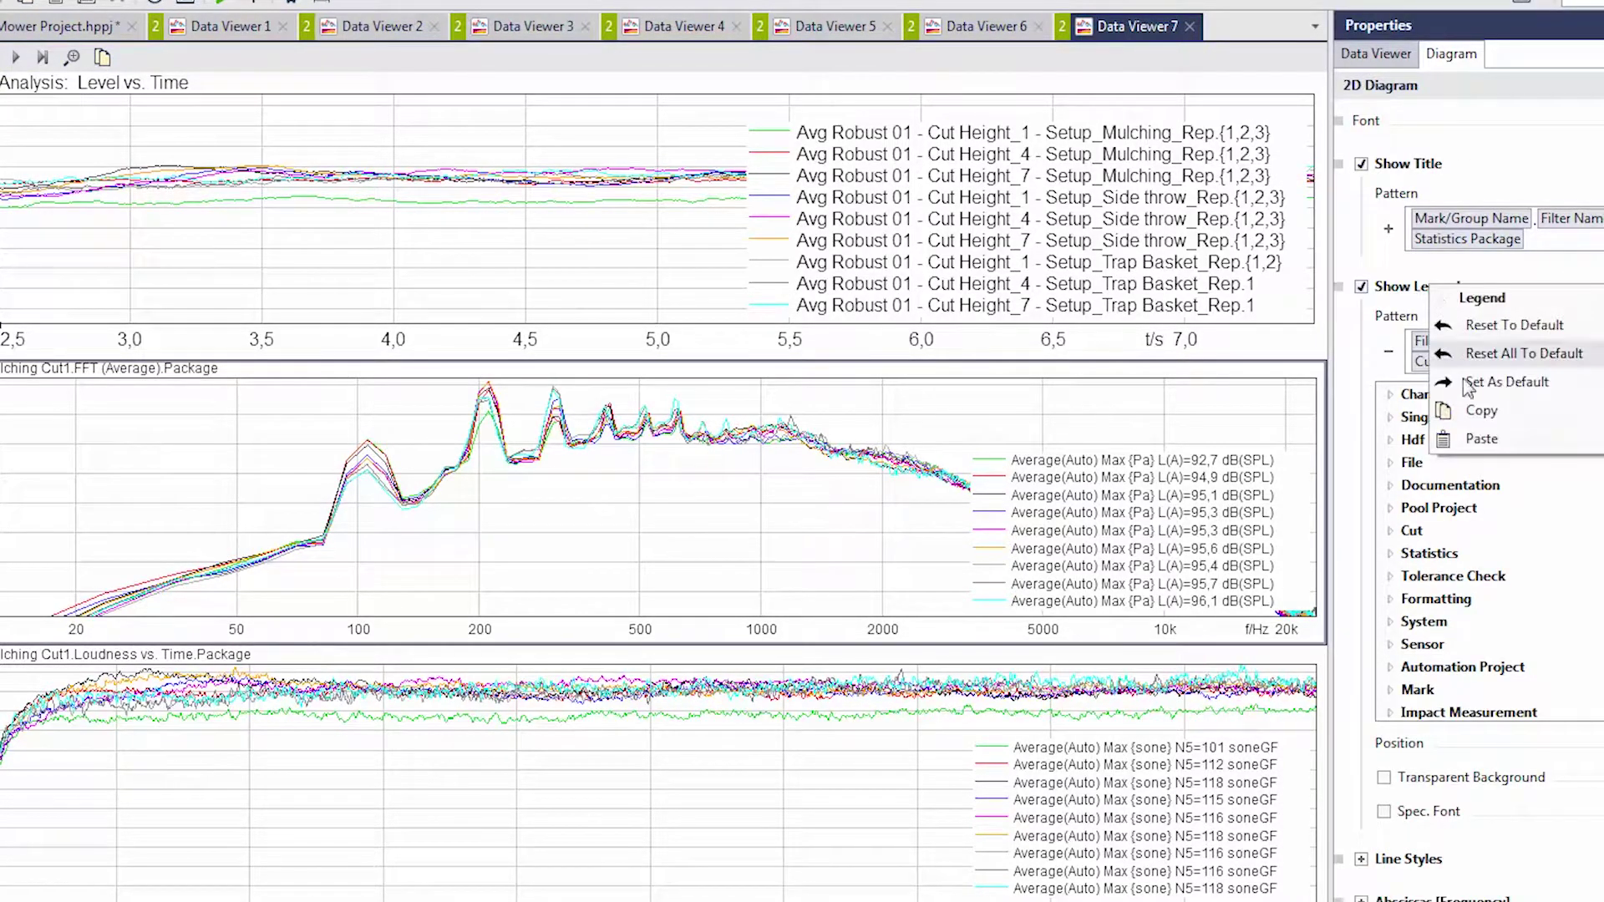
click(1474, 440)
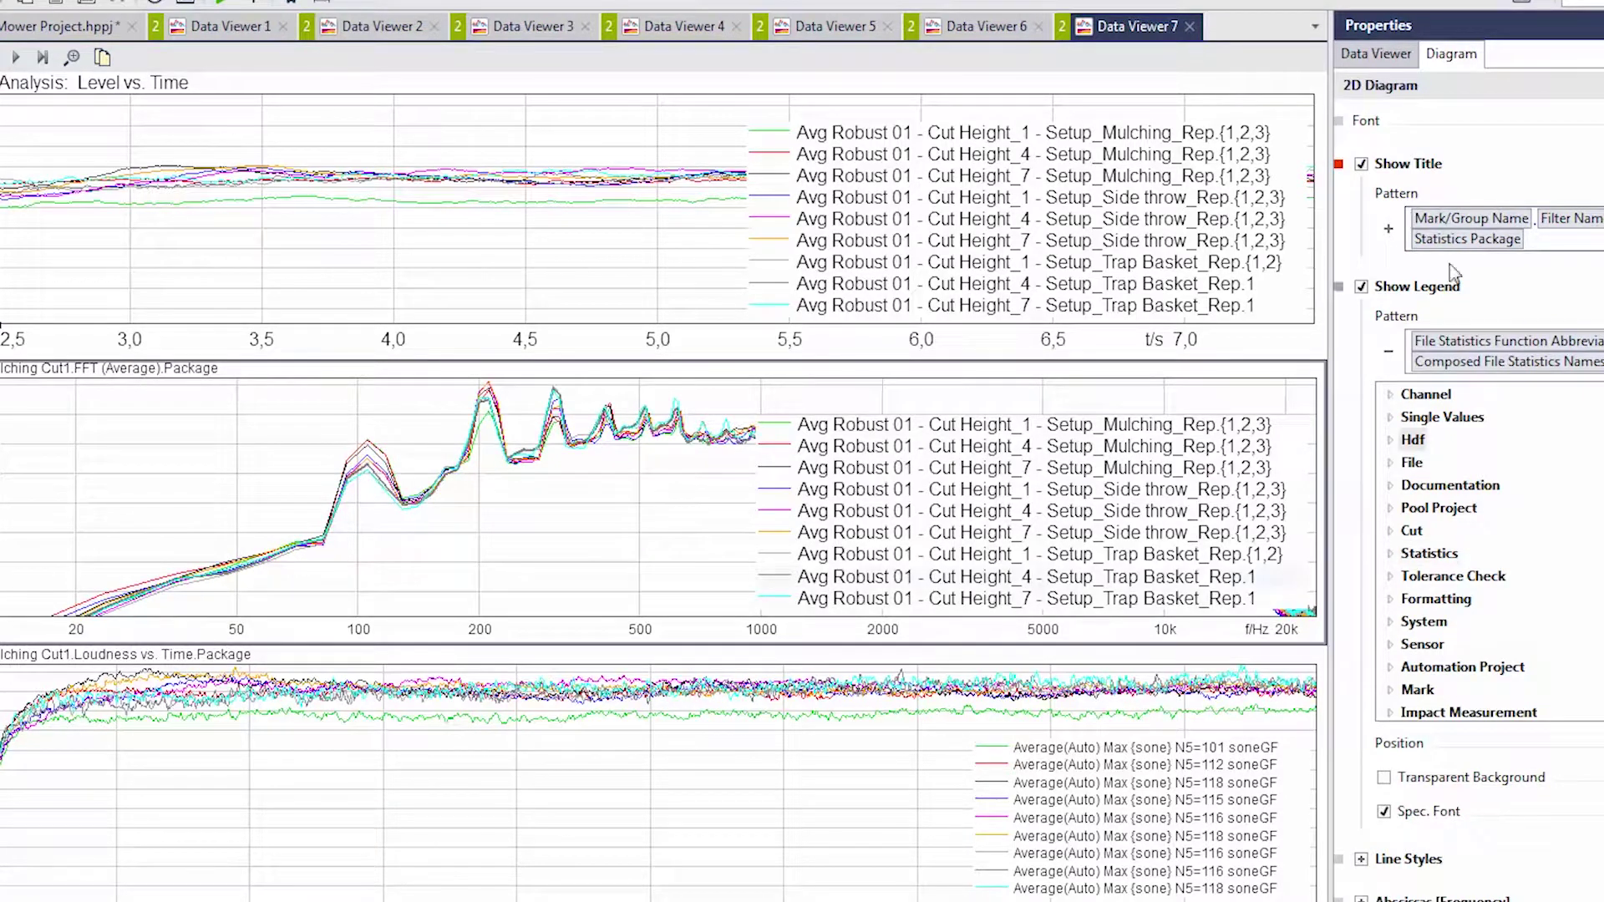
click(691, 250)
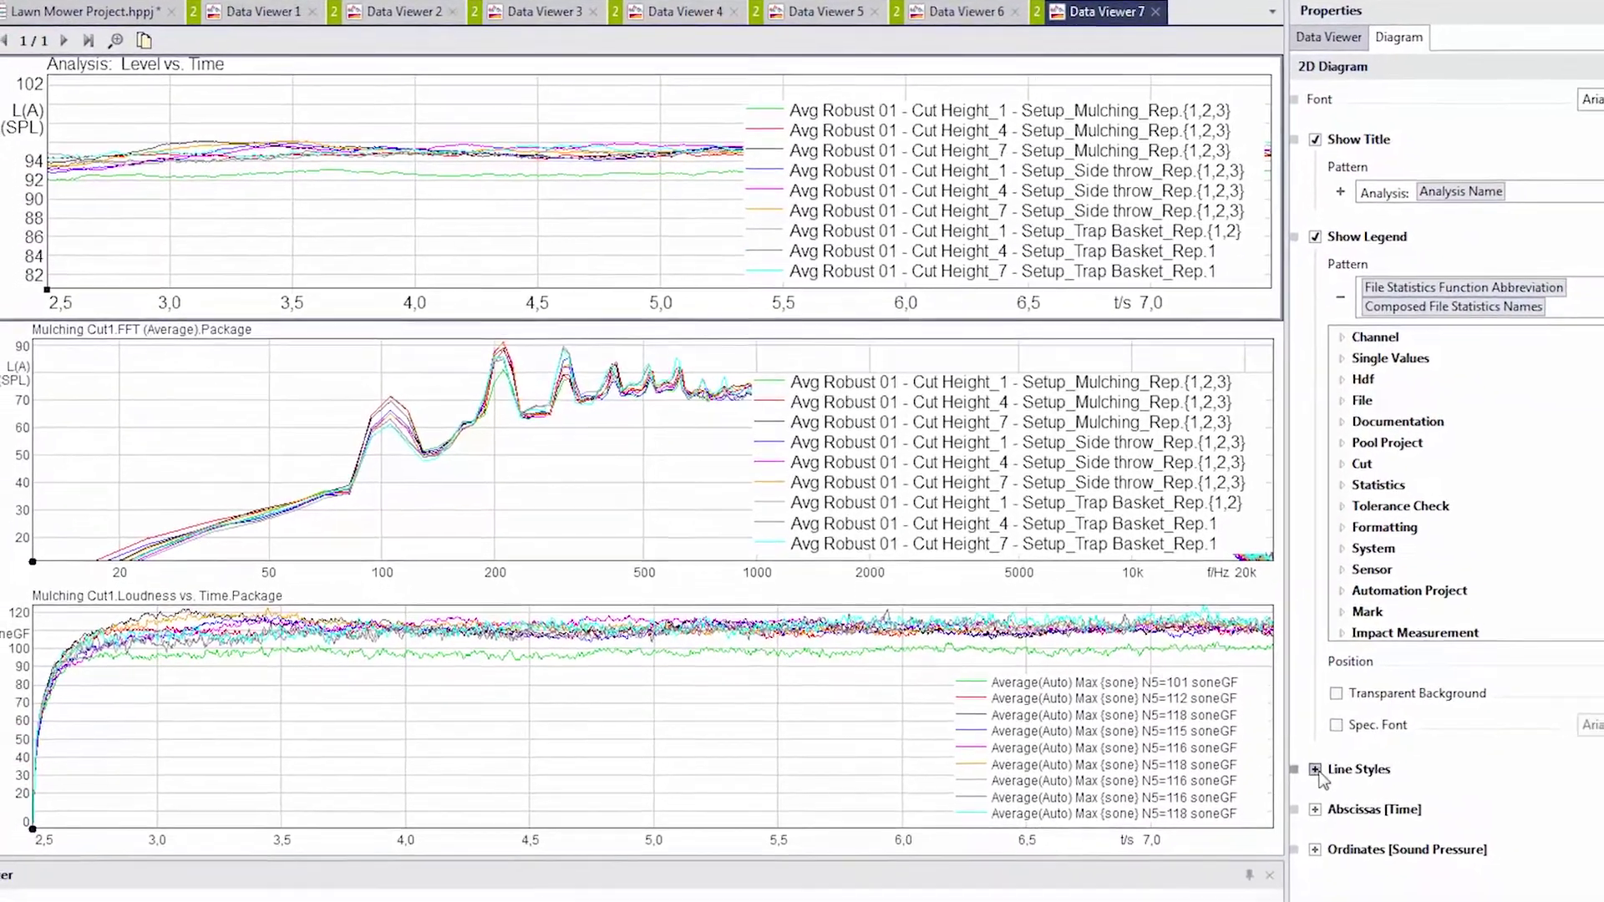
click(1330, 792)
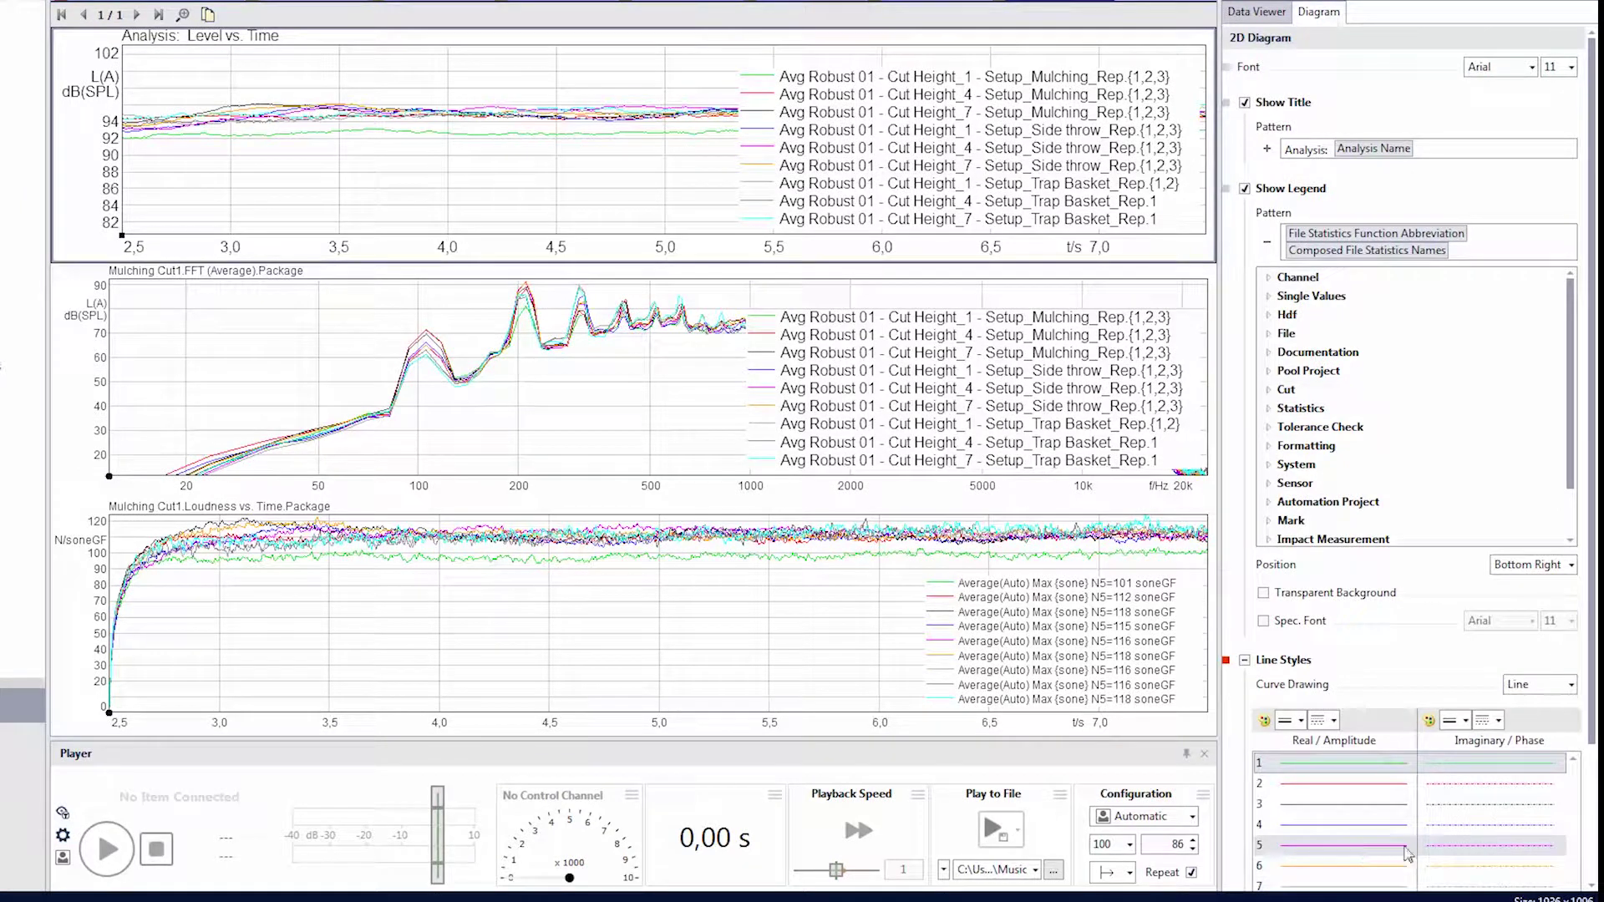
Step: Make all seven curve lines in the top chart thicker
shift+click(1324, 884)
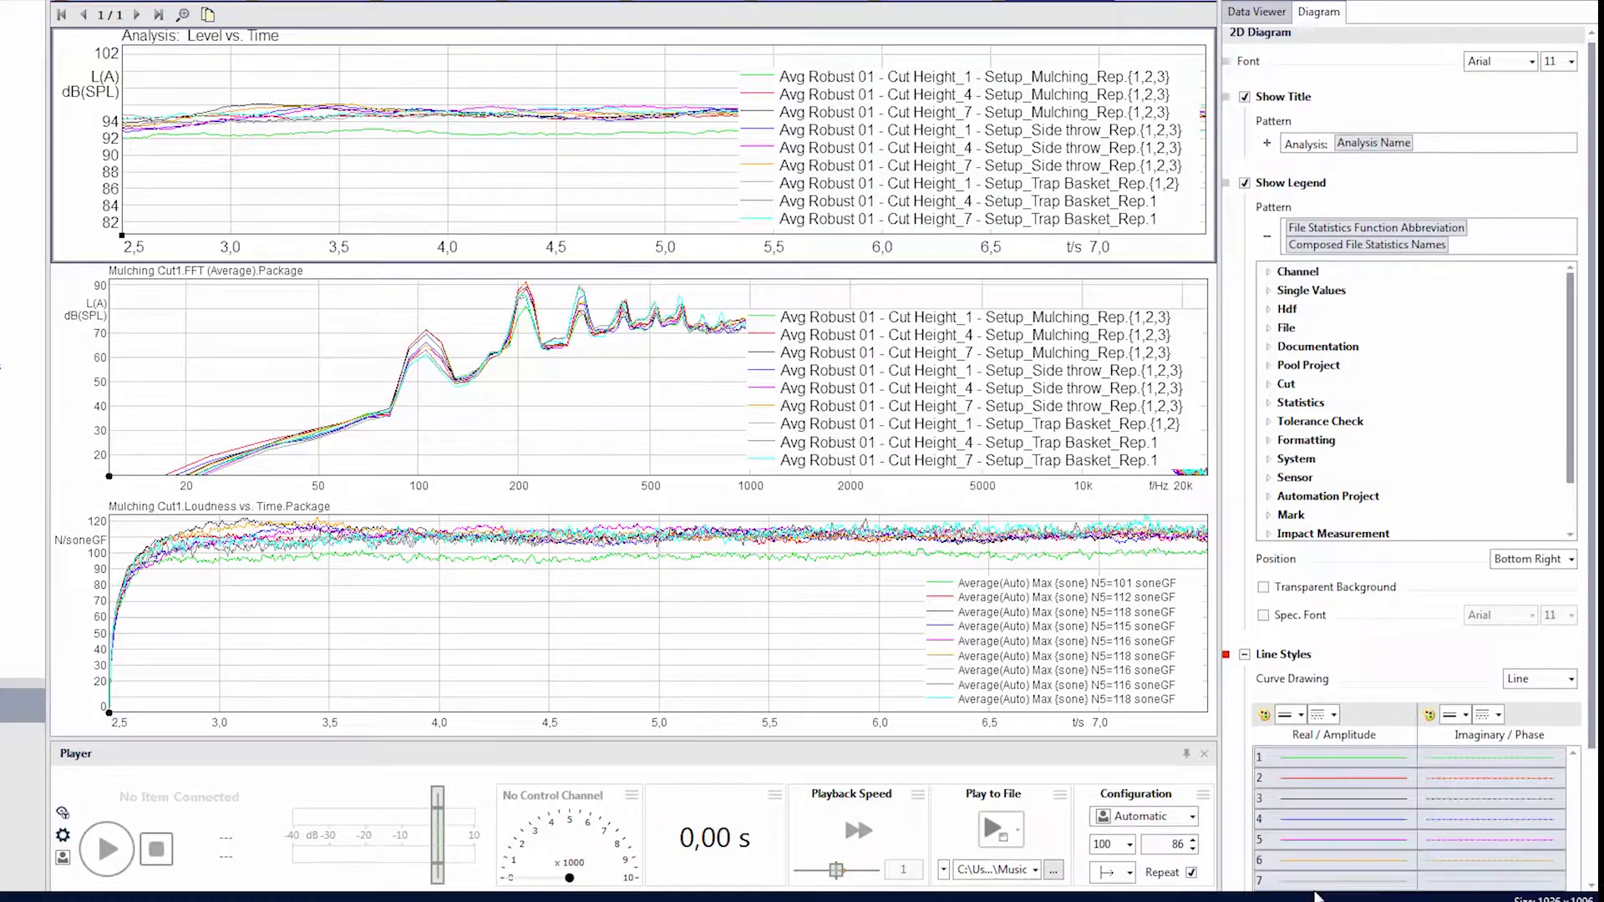
click(1291, 715)
click(1305, 758)
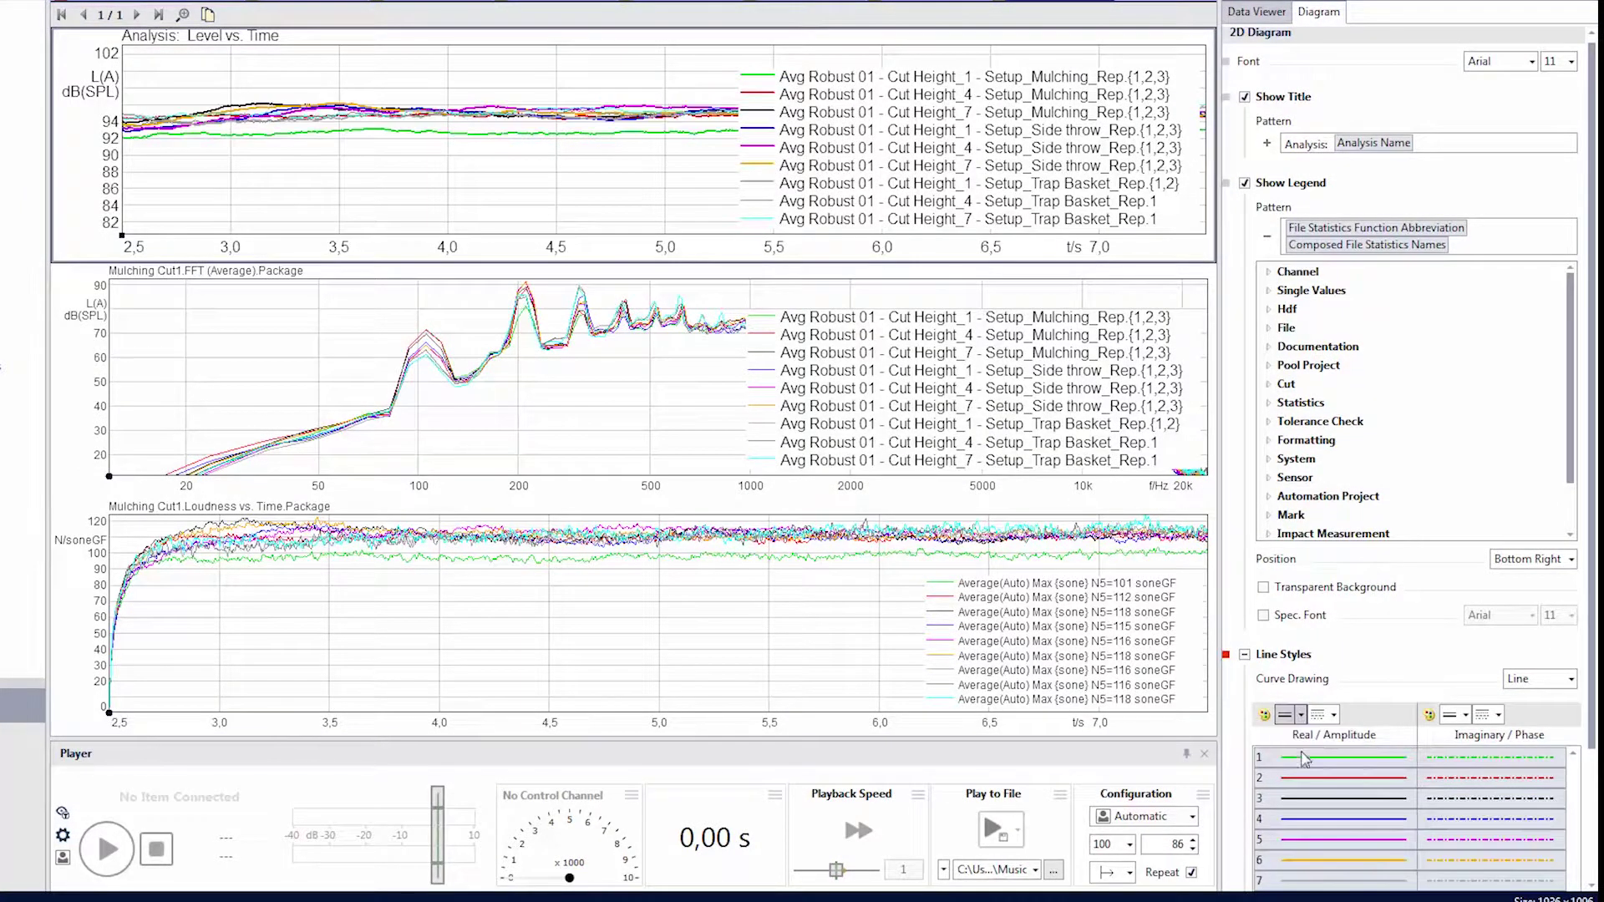
Step: Copy the top chart's 2D Diagram settings onto the FFT and Loudness vs. Time charts
right_click(1277, 42)
click(1318, 138)
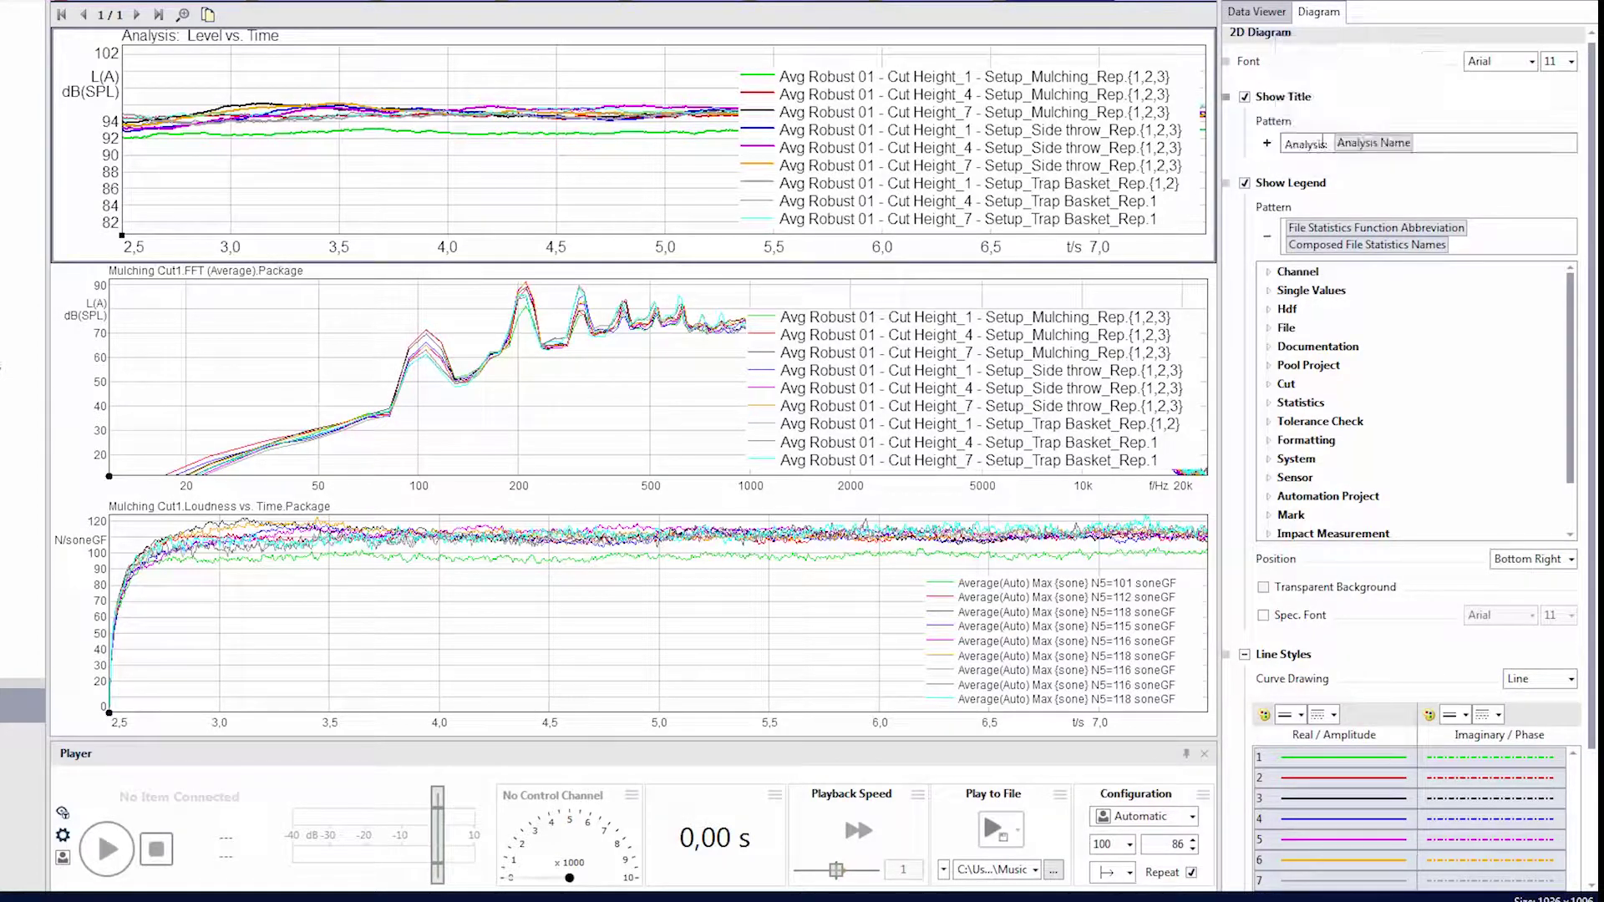
click(682, 382)
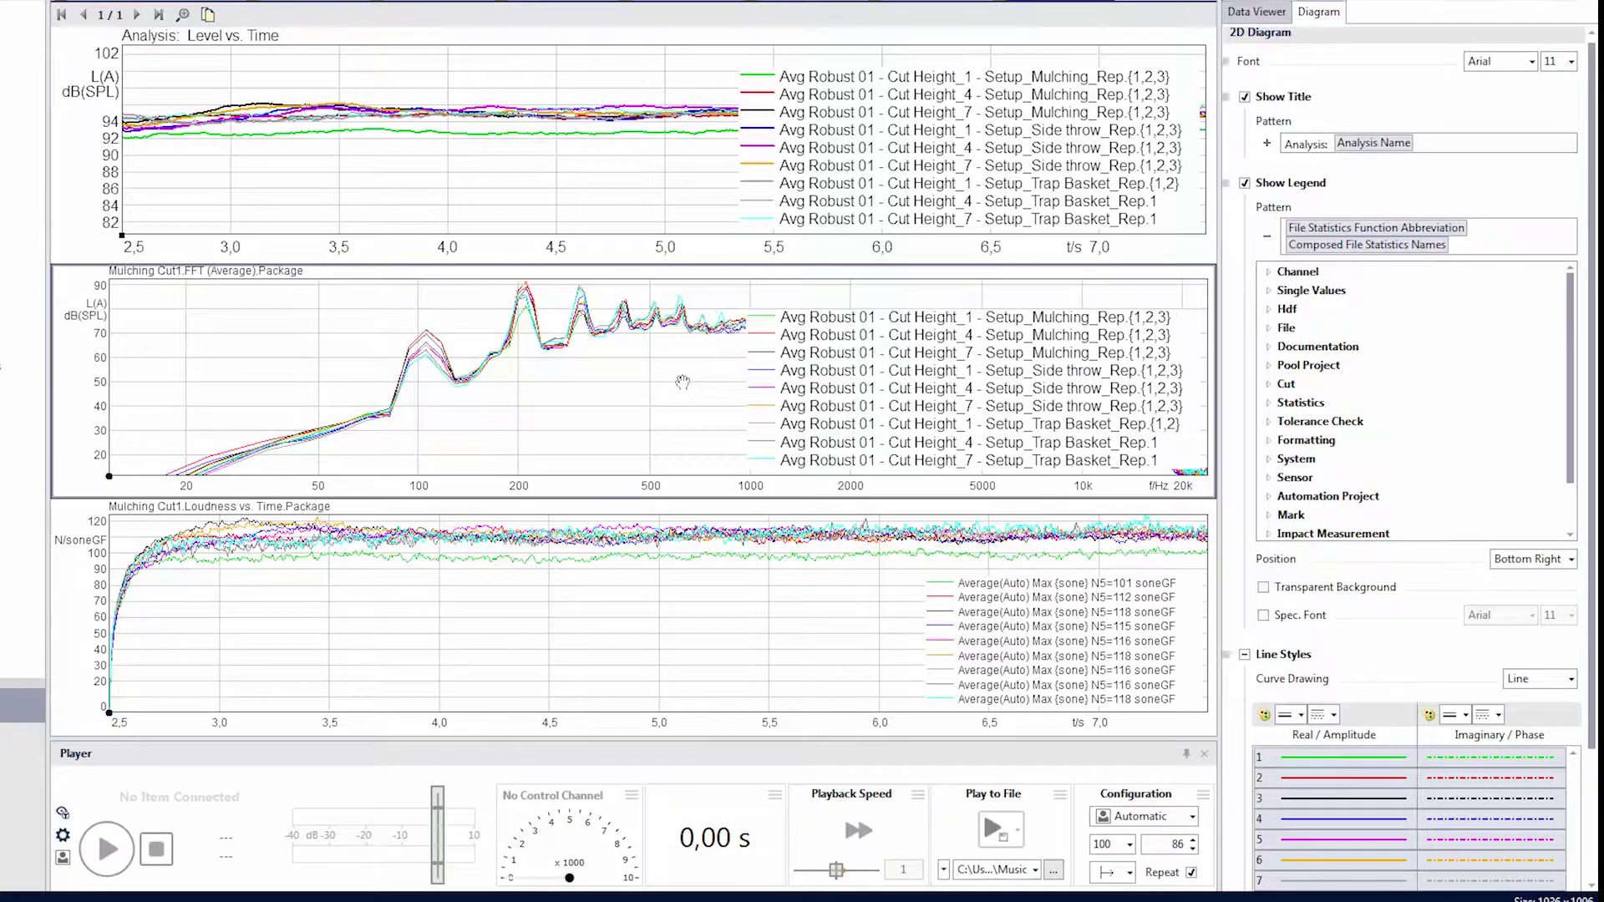
right_click(1316, 41)
click(1358, 173)
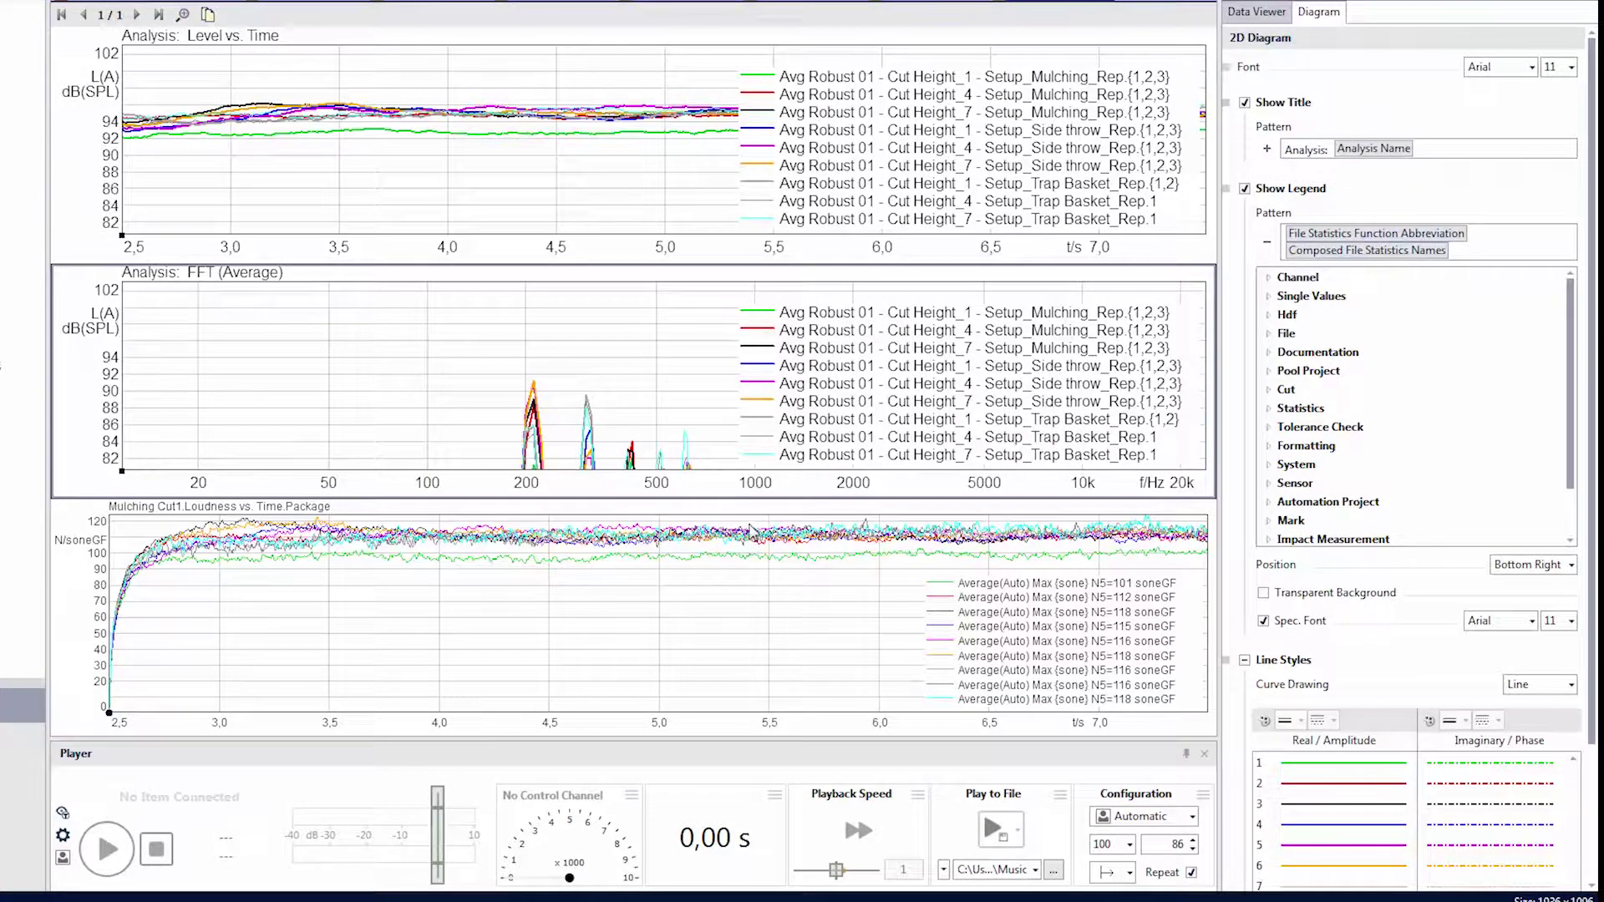
click(680, 575)
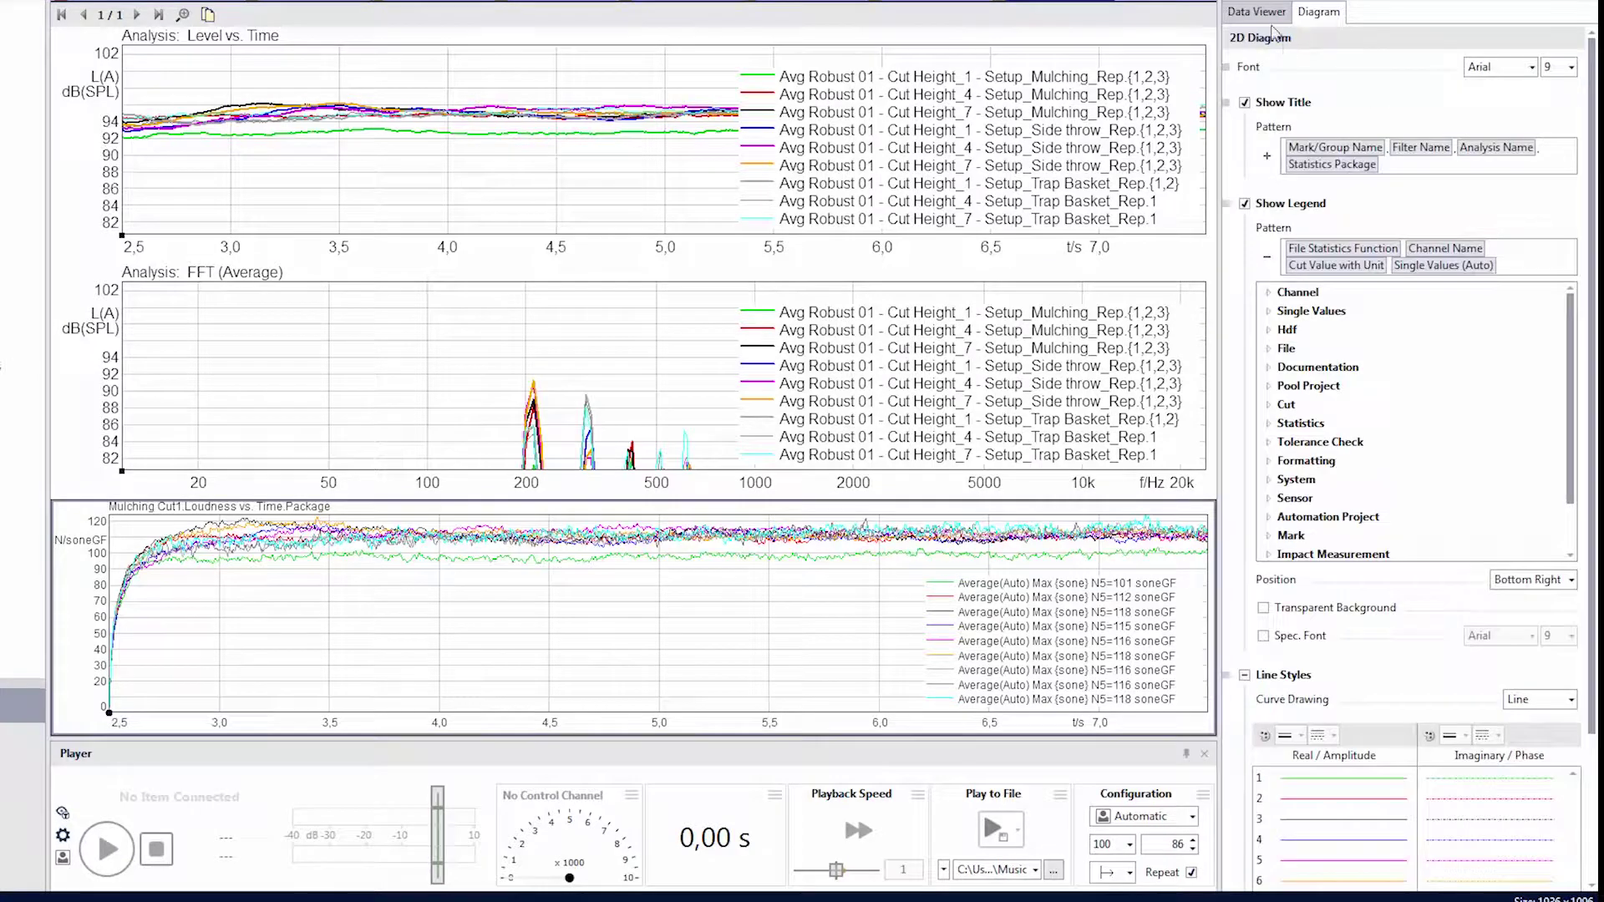
right_click(1263, 41)
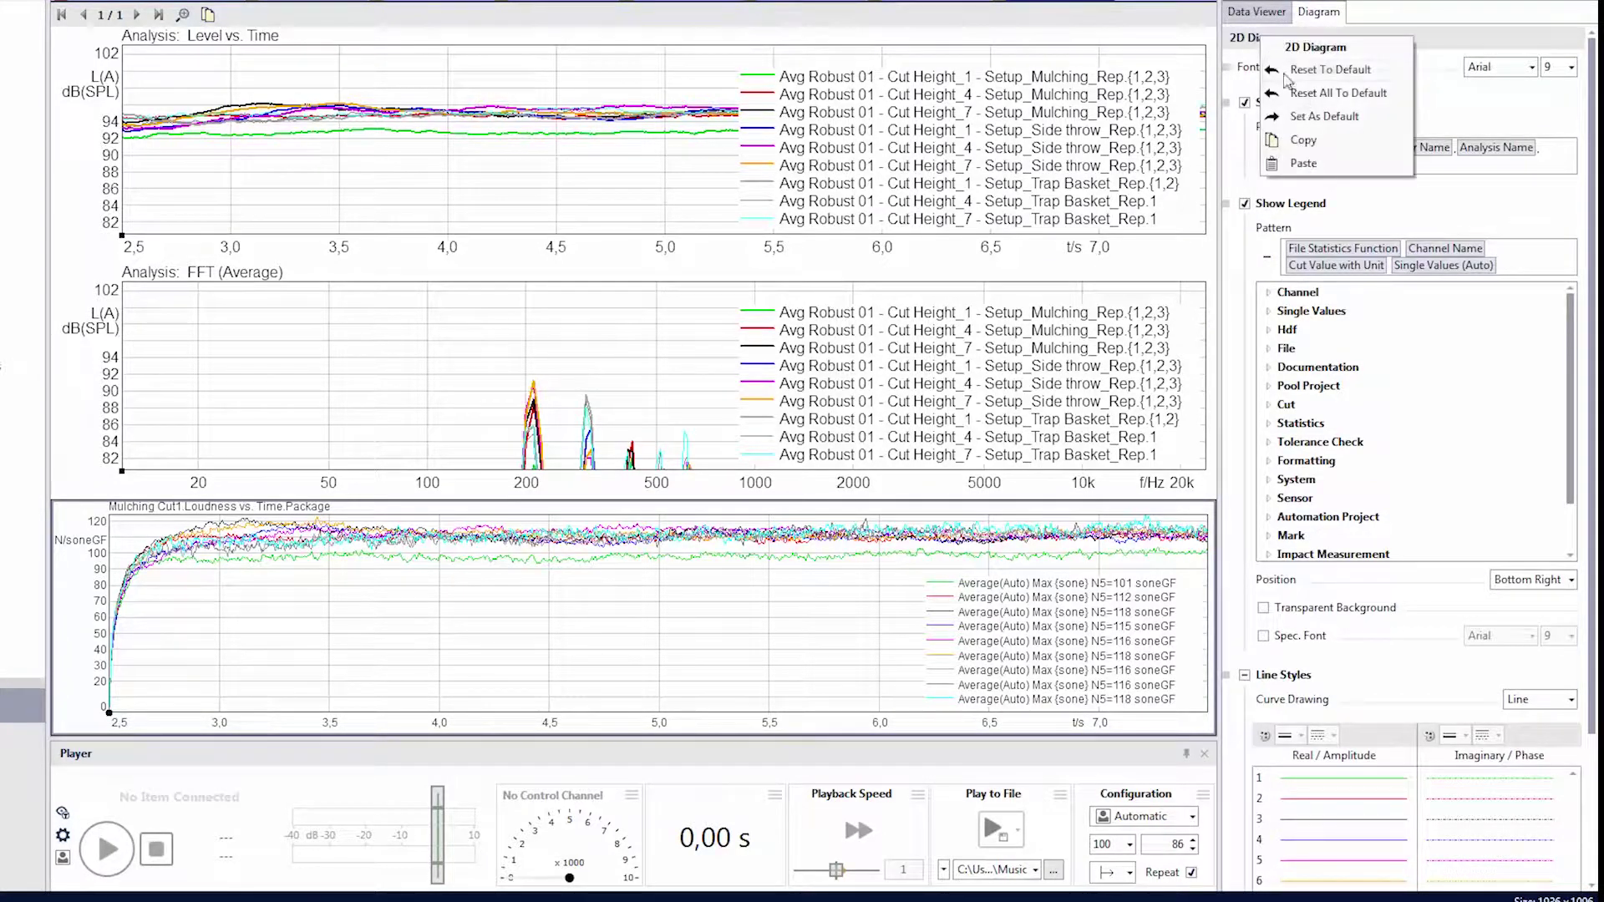
click(1309, 173)
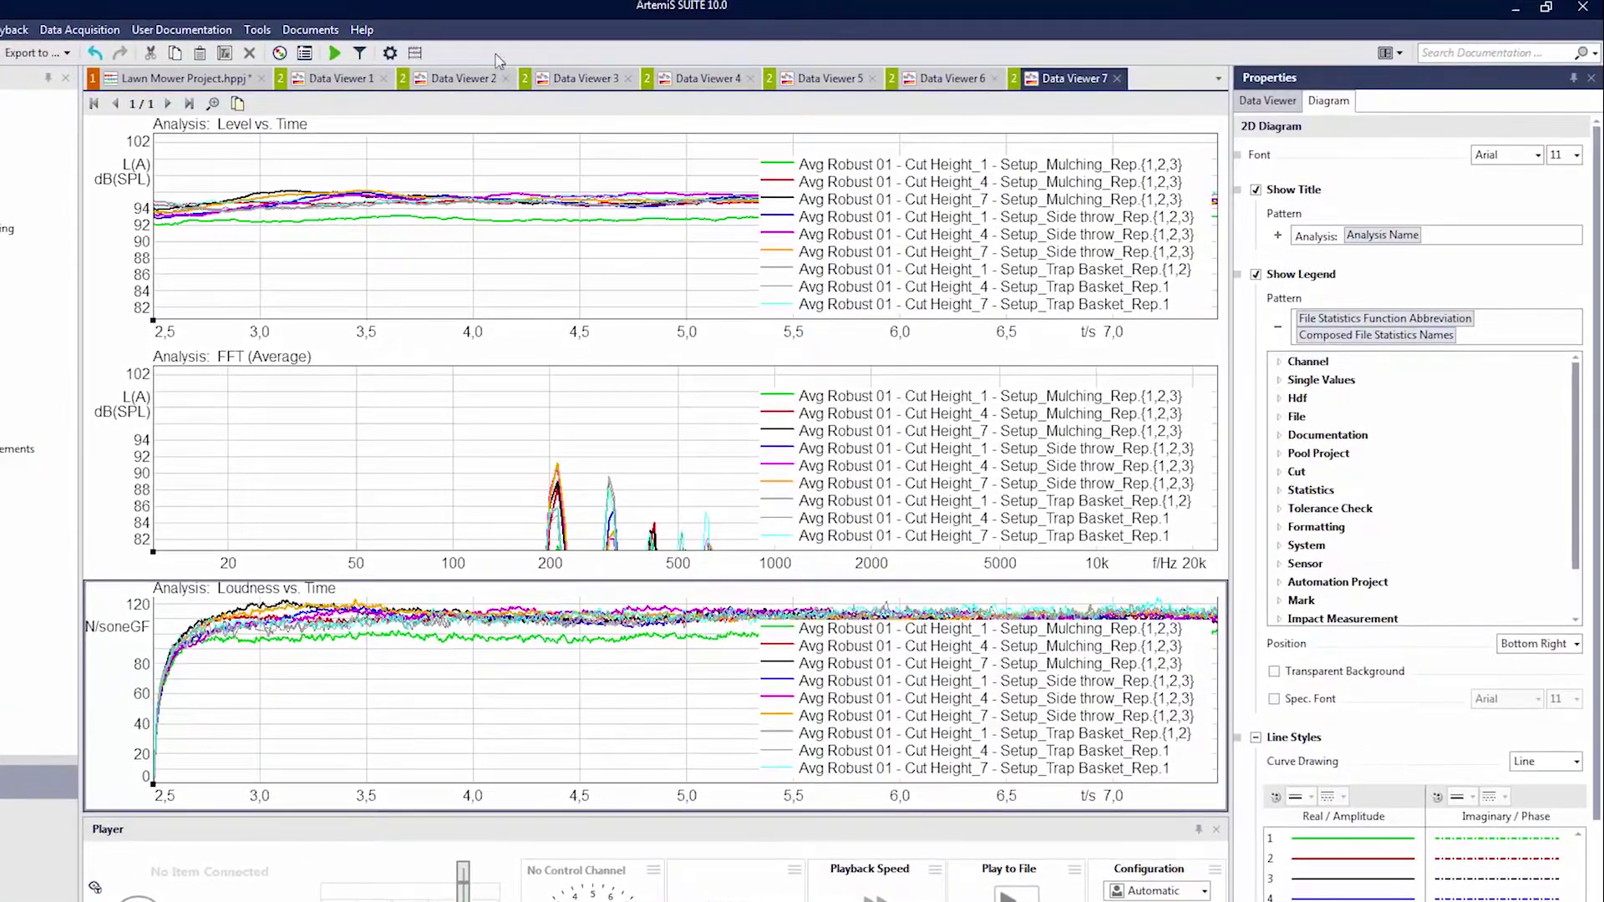
Step: Return to Lawn Mower Project.hppj and select its Data Viewer destination, leaving its name unchanged
click(182, 78)
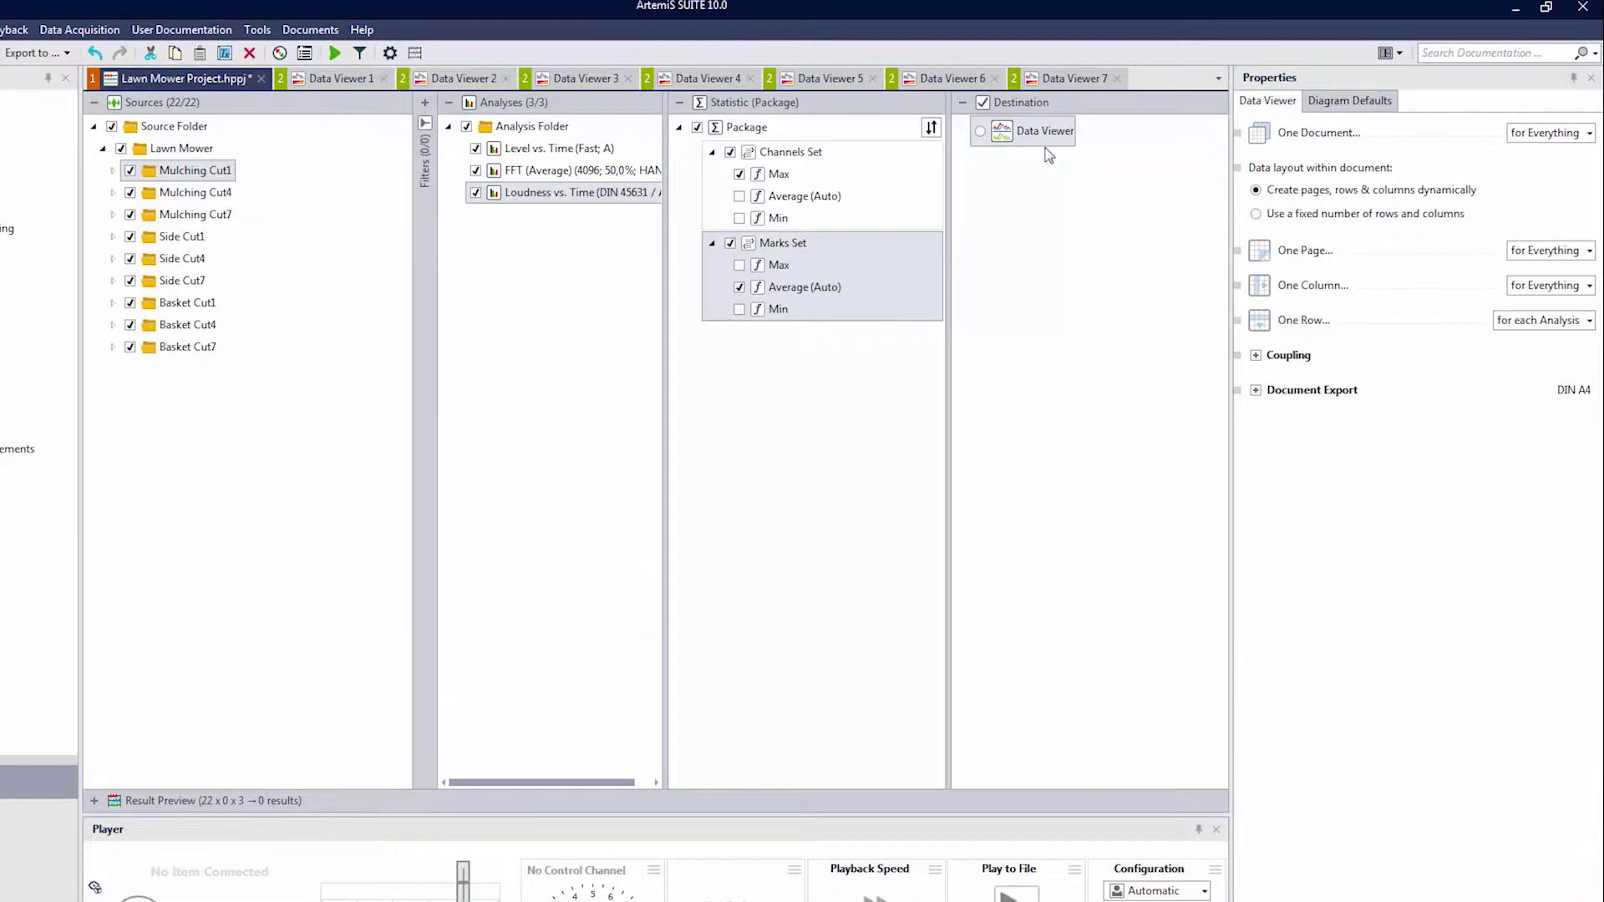
click(1010, 142)
click(1029, 190)
click(1006, 126)
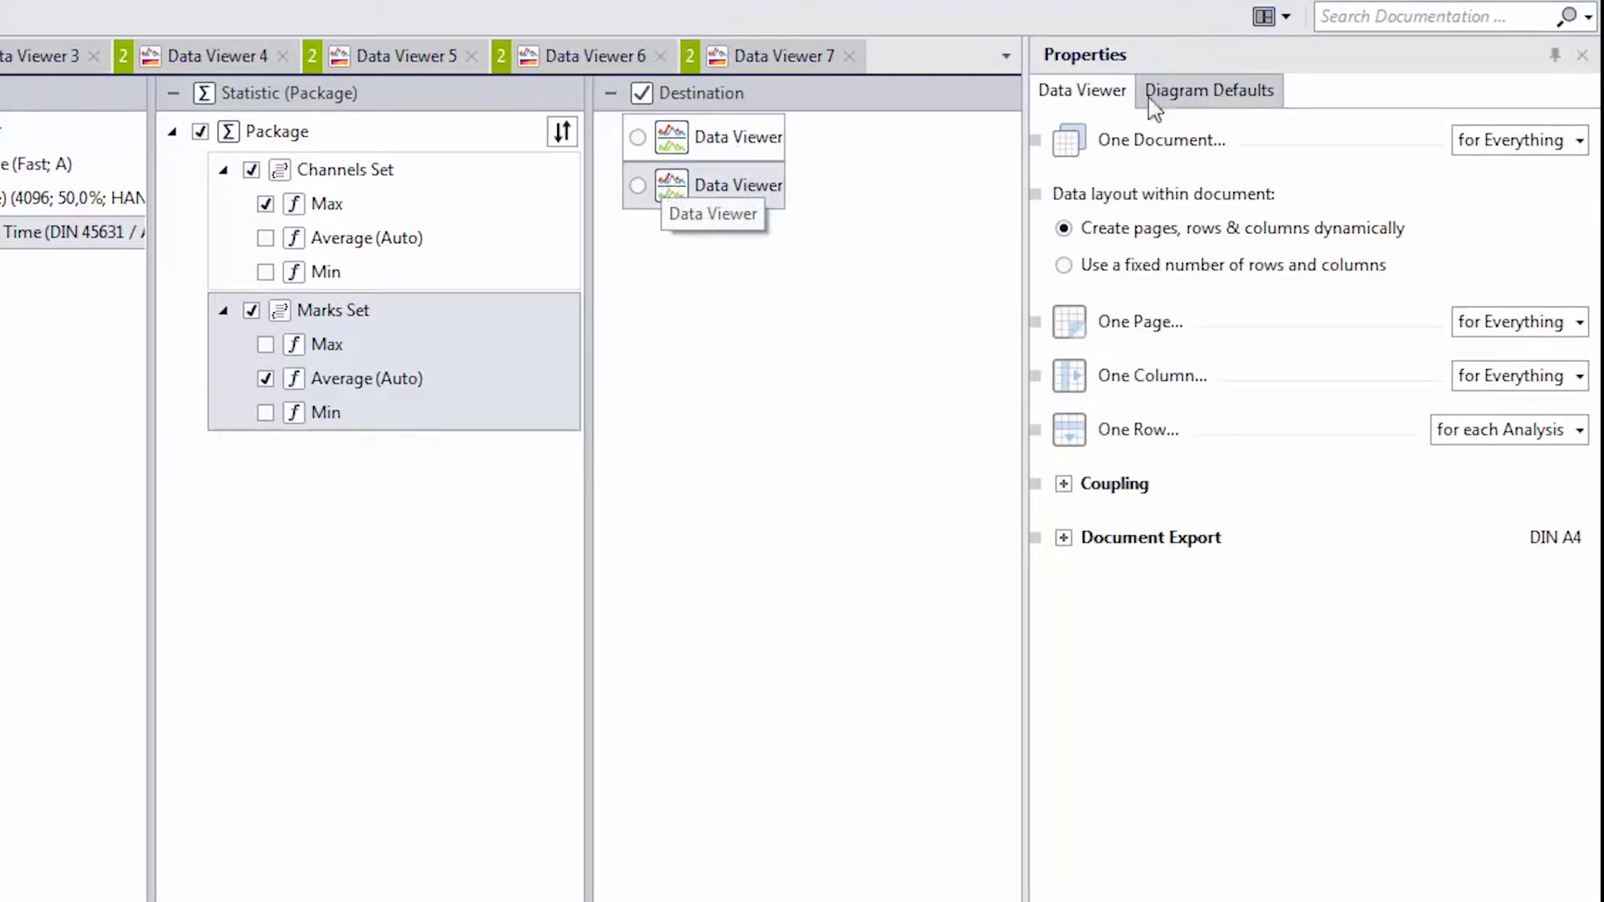
Step: Paste the copied diagram settings as the data viewer's 2D diagram defaults
click(1217, 90)
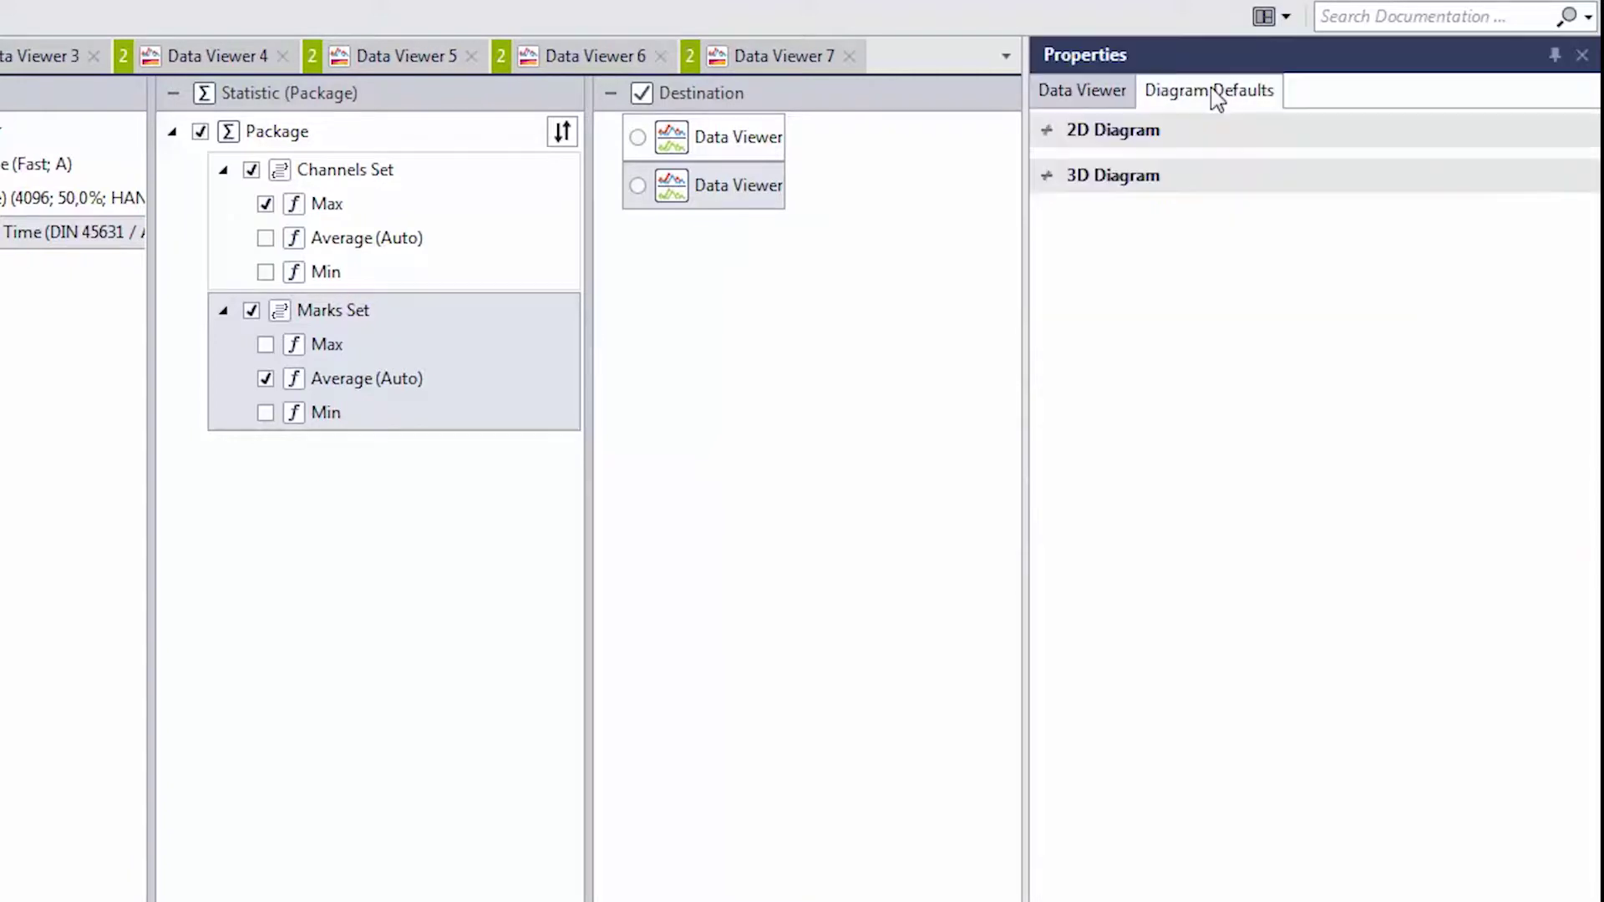
click(1047, 131)
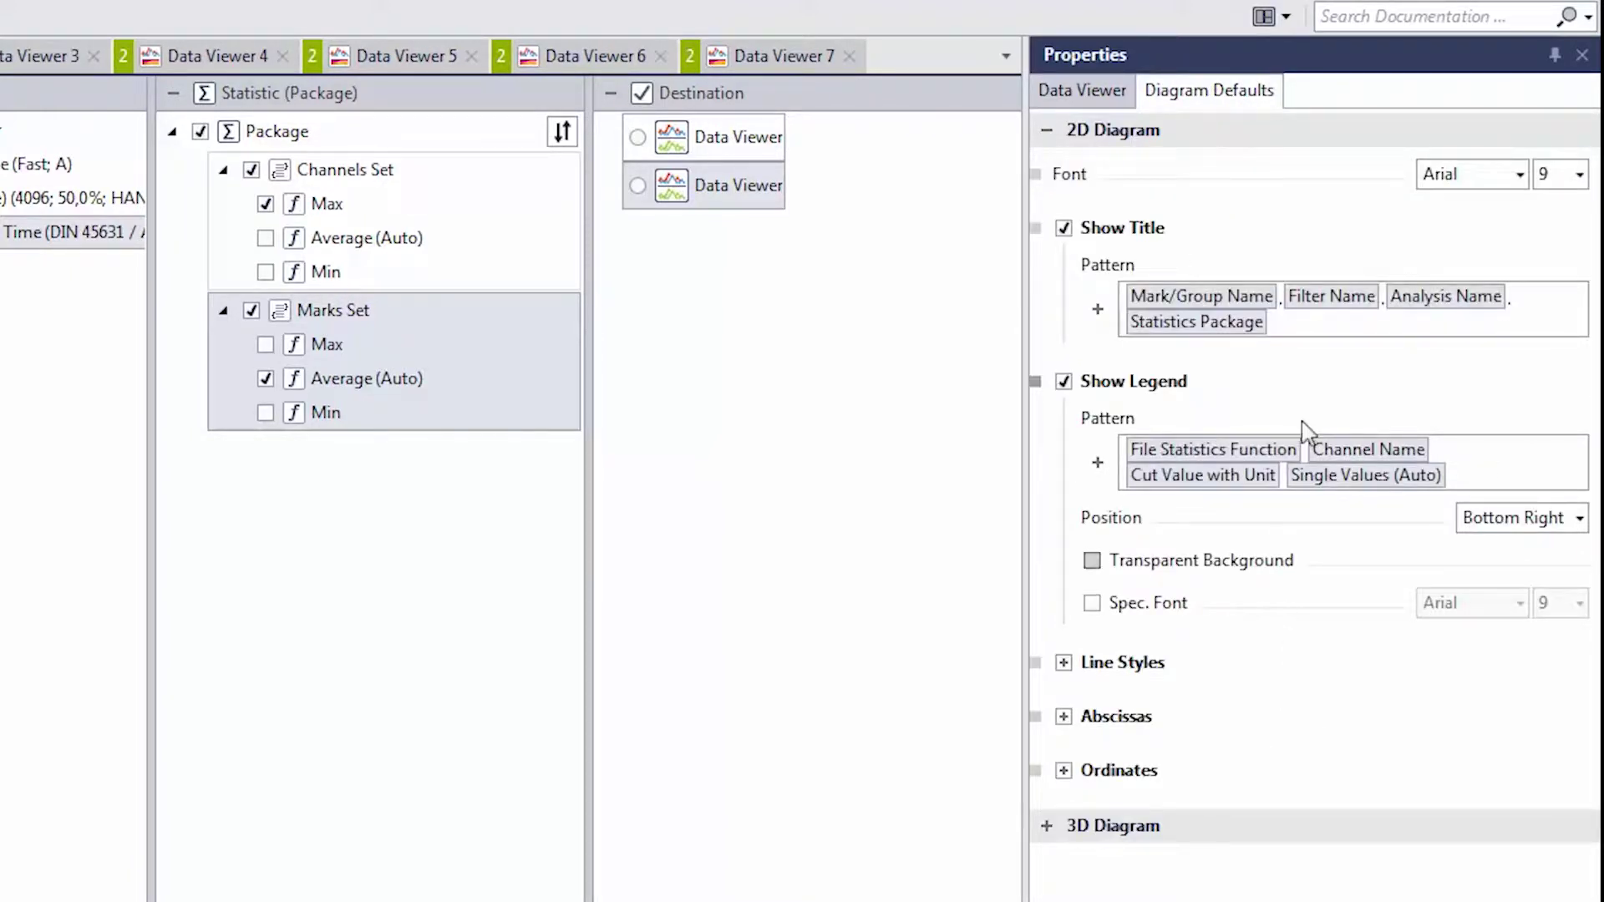
right_click(1136, 133)
click(1203, 281)
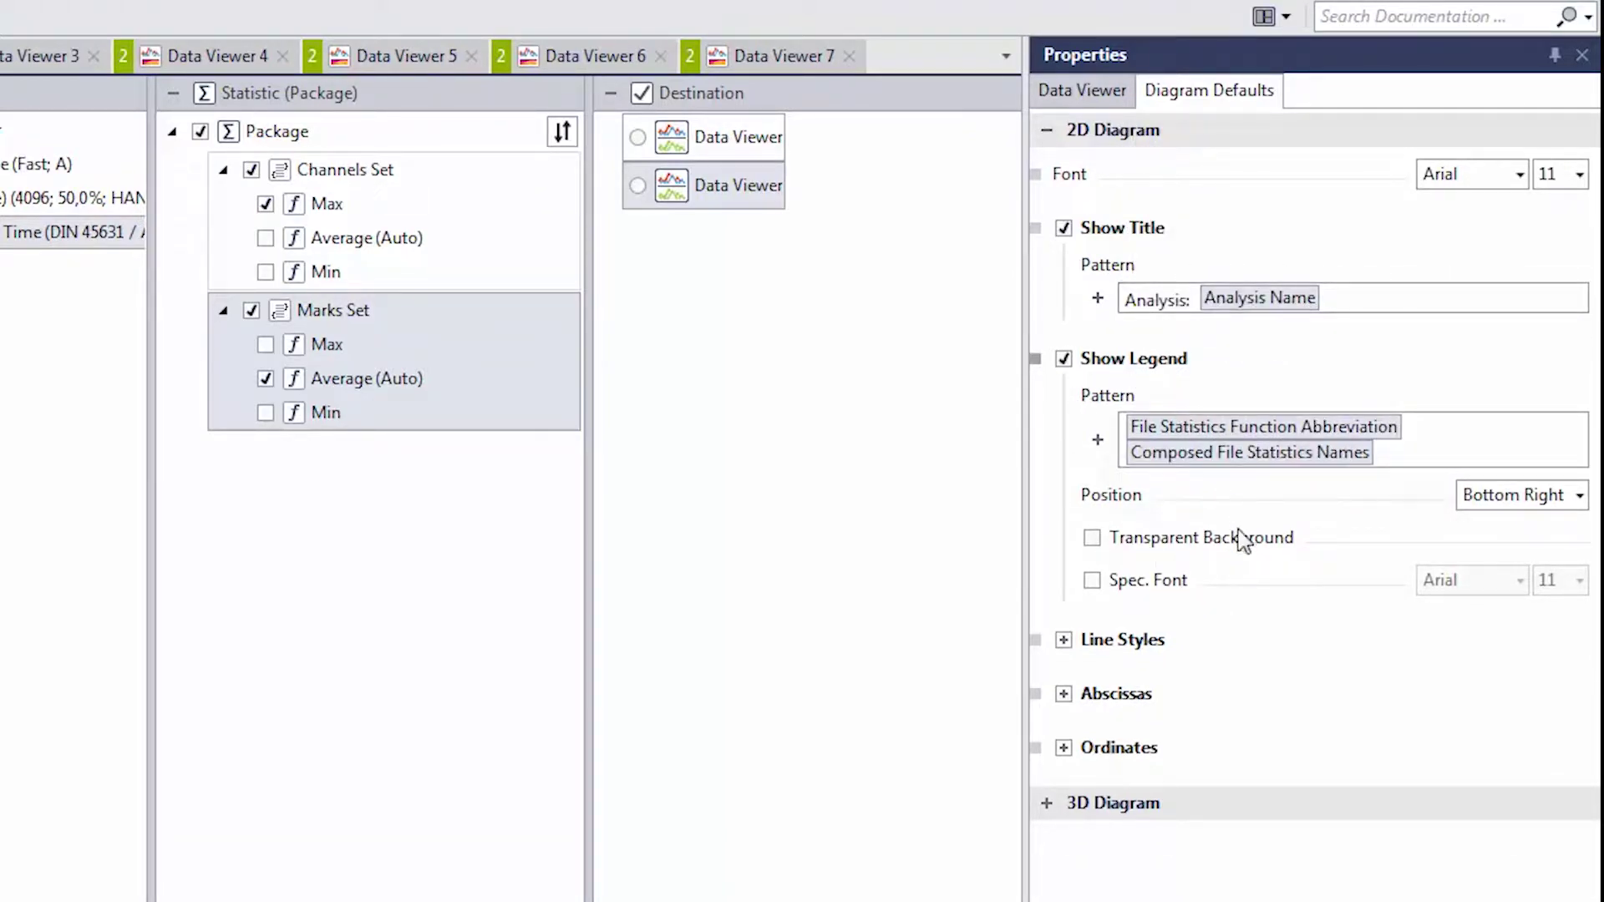
Step: Rename the second Data Viewer destination to 'DV Lawn Mower'
click(717, 202)
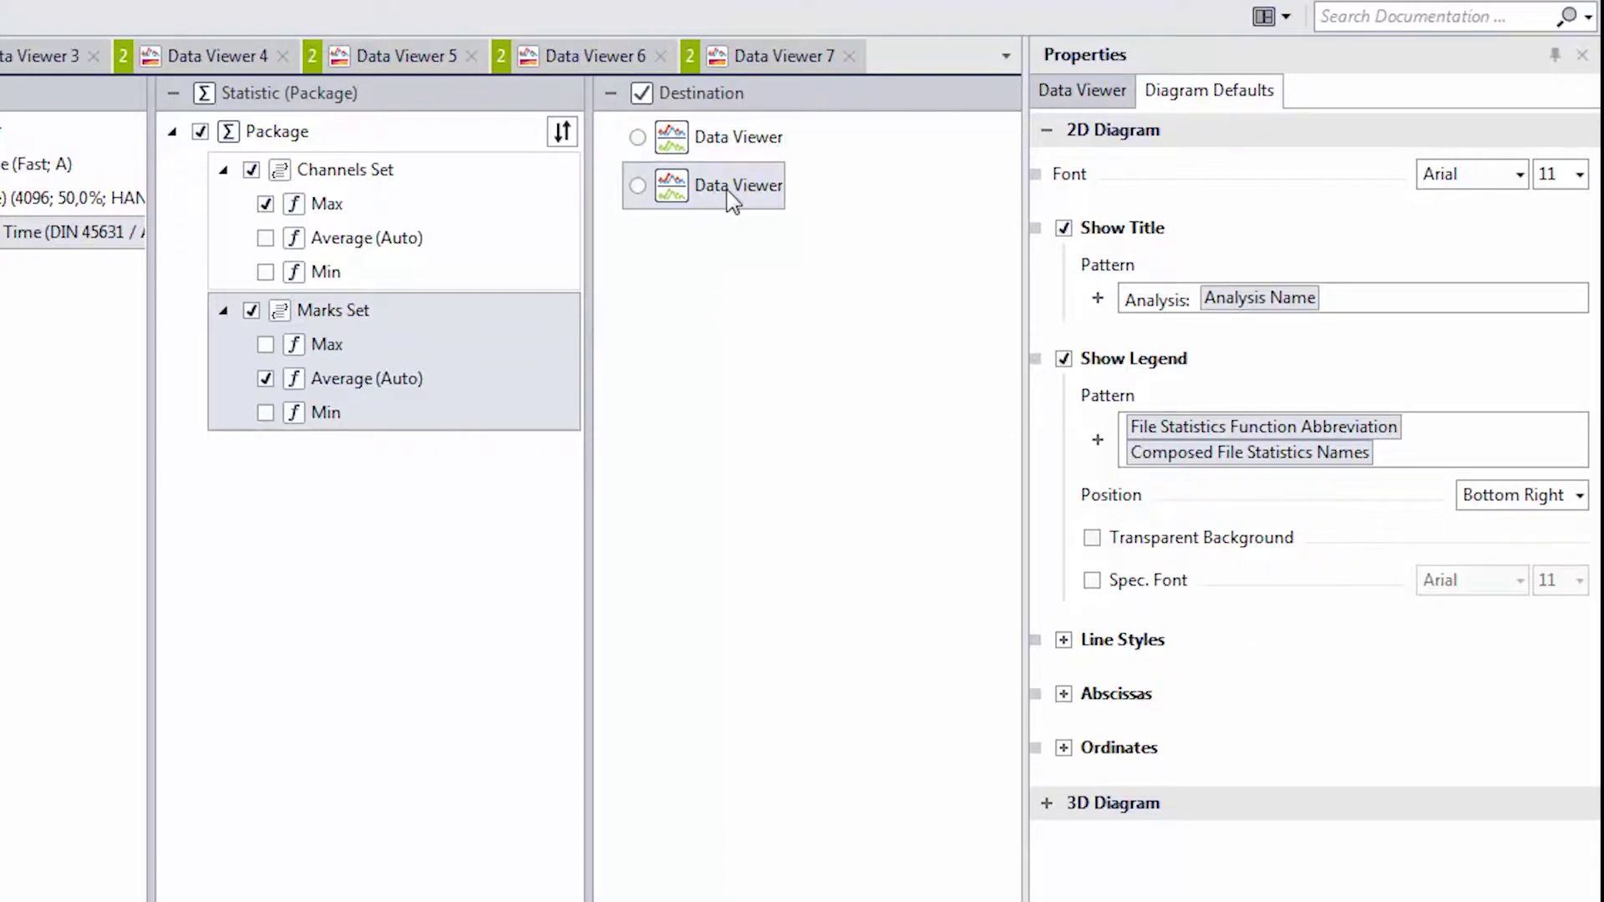
right_click(723, 195)
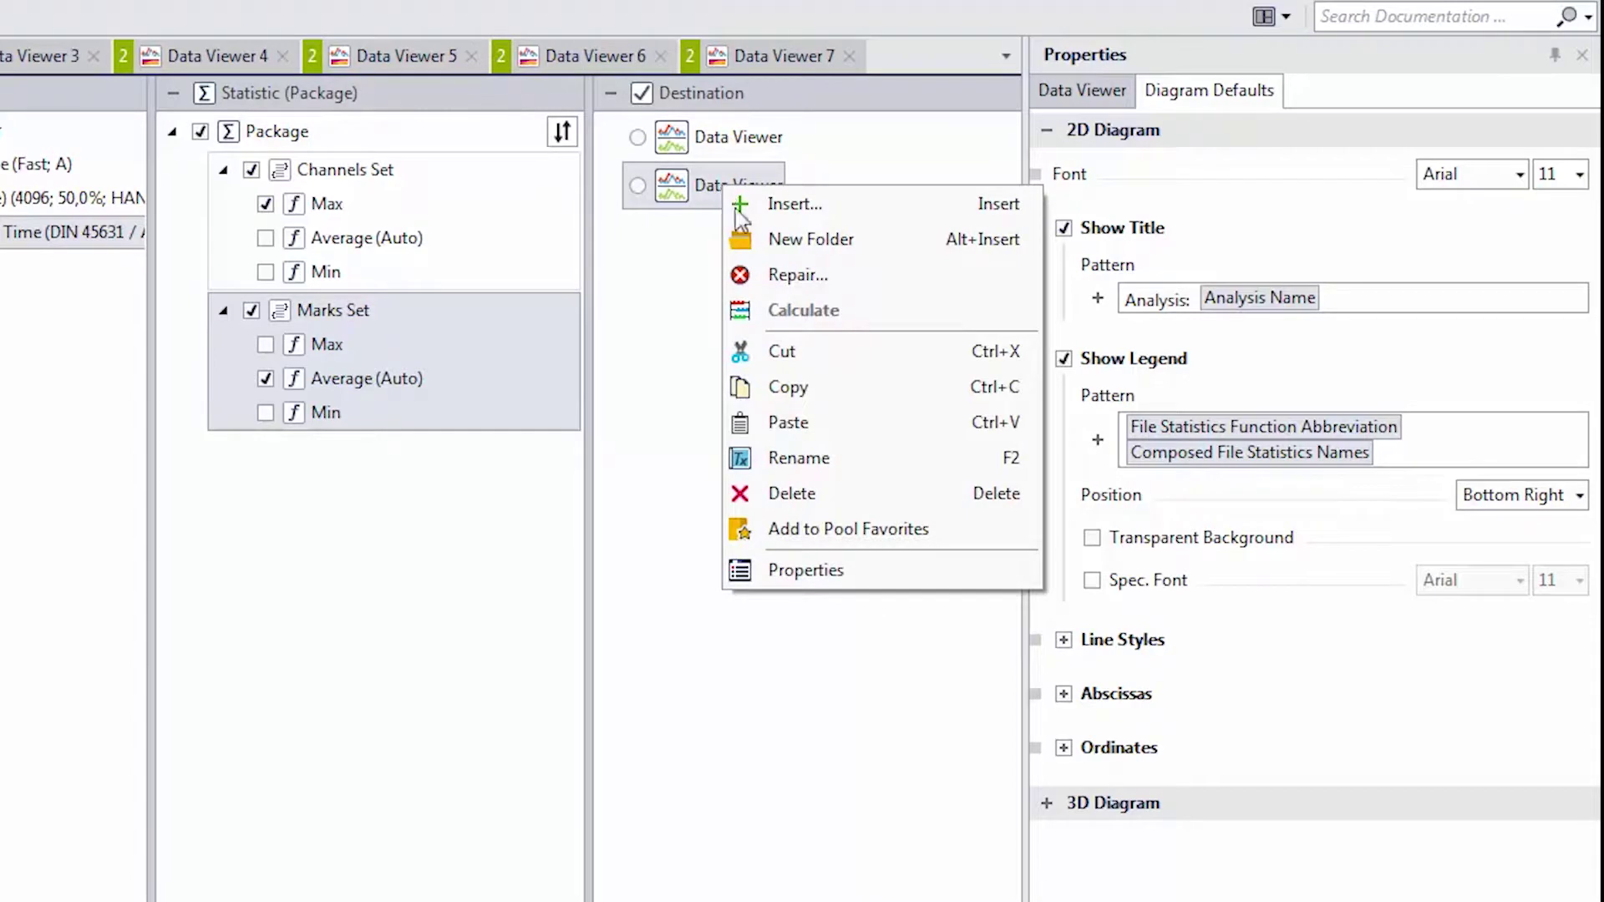
click(777, 458)
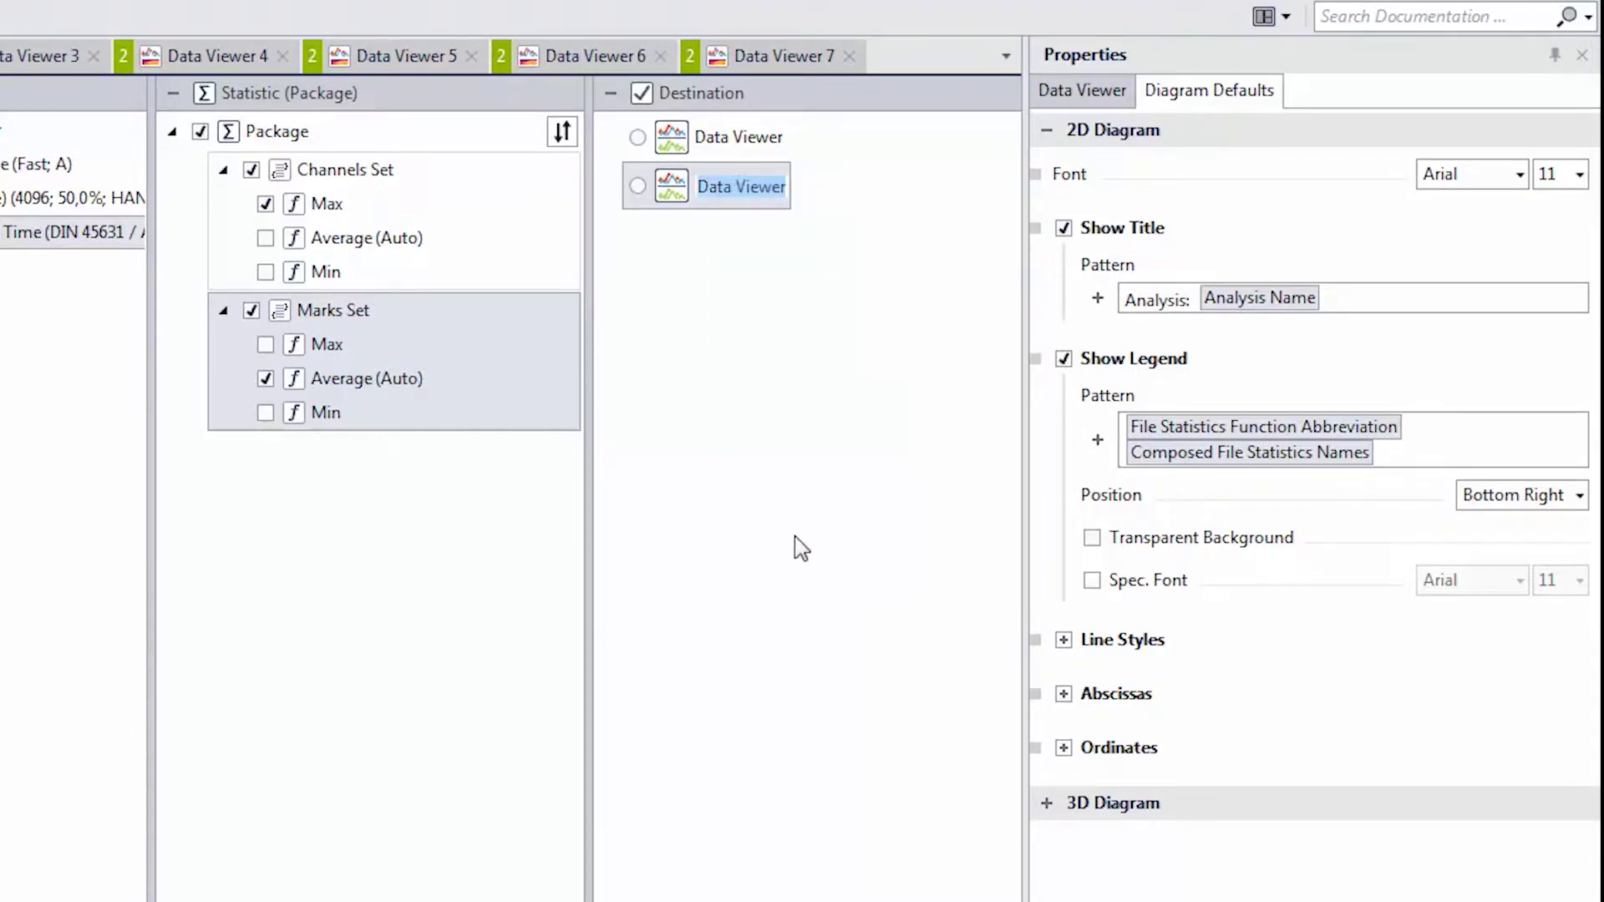
text(DV)
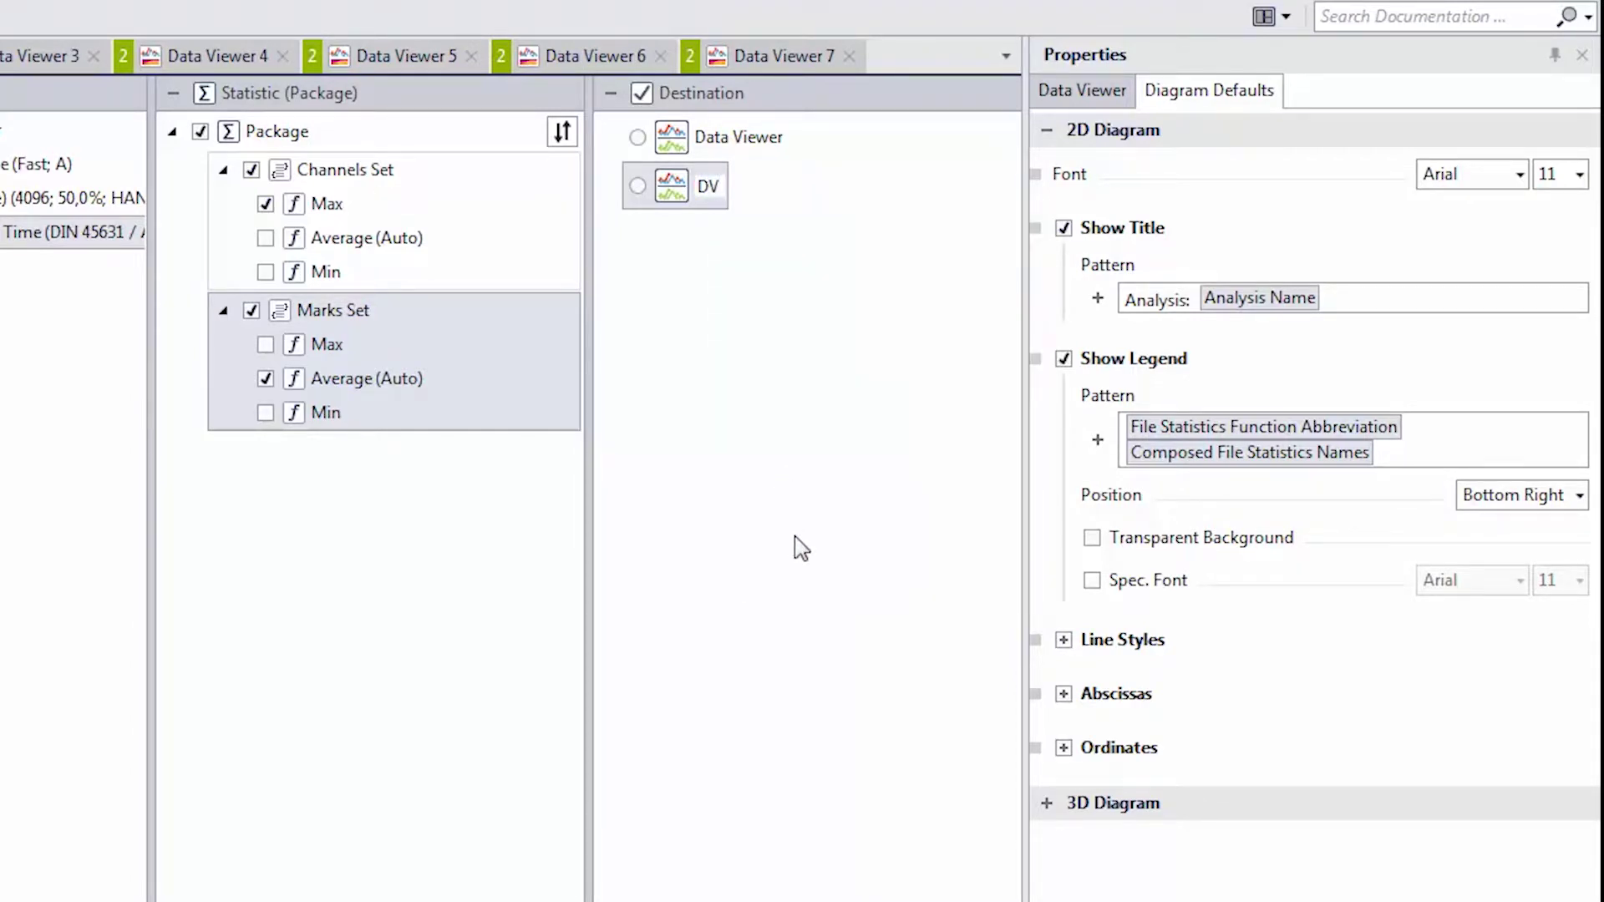
text( Lawn M)
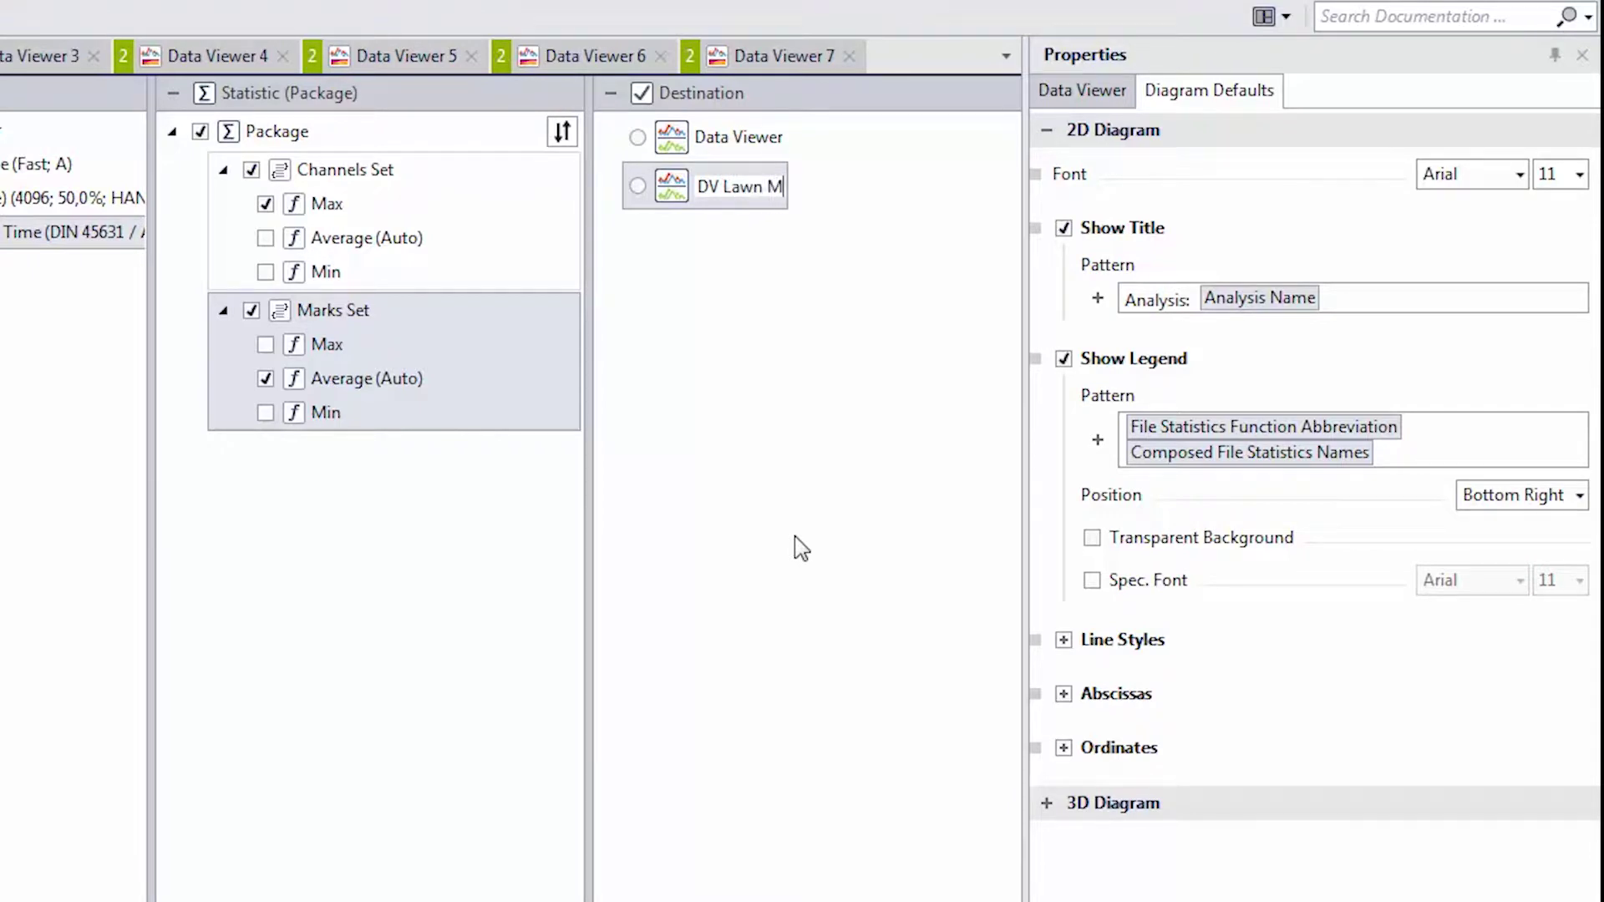
text(ower)
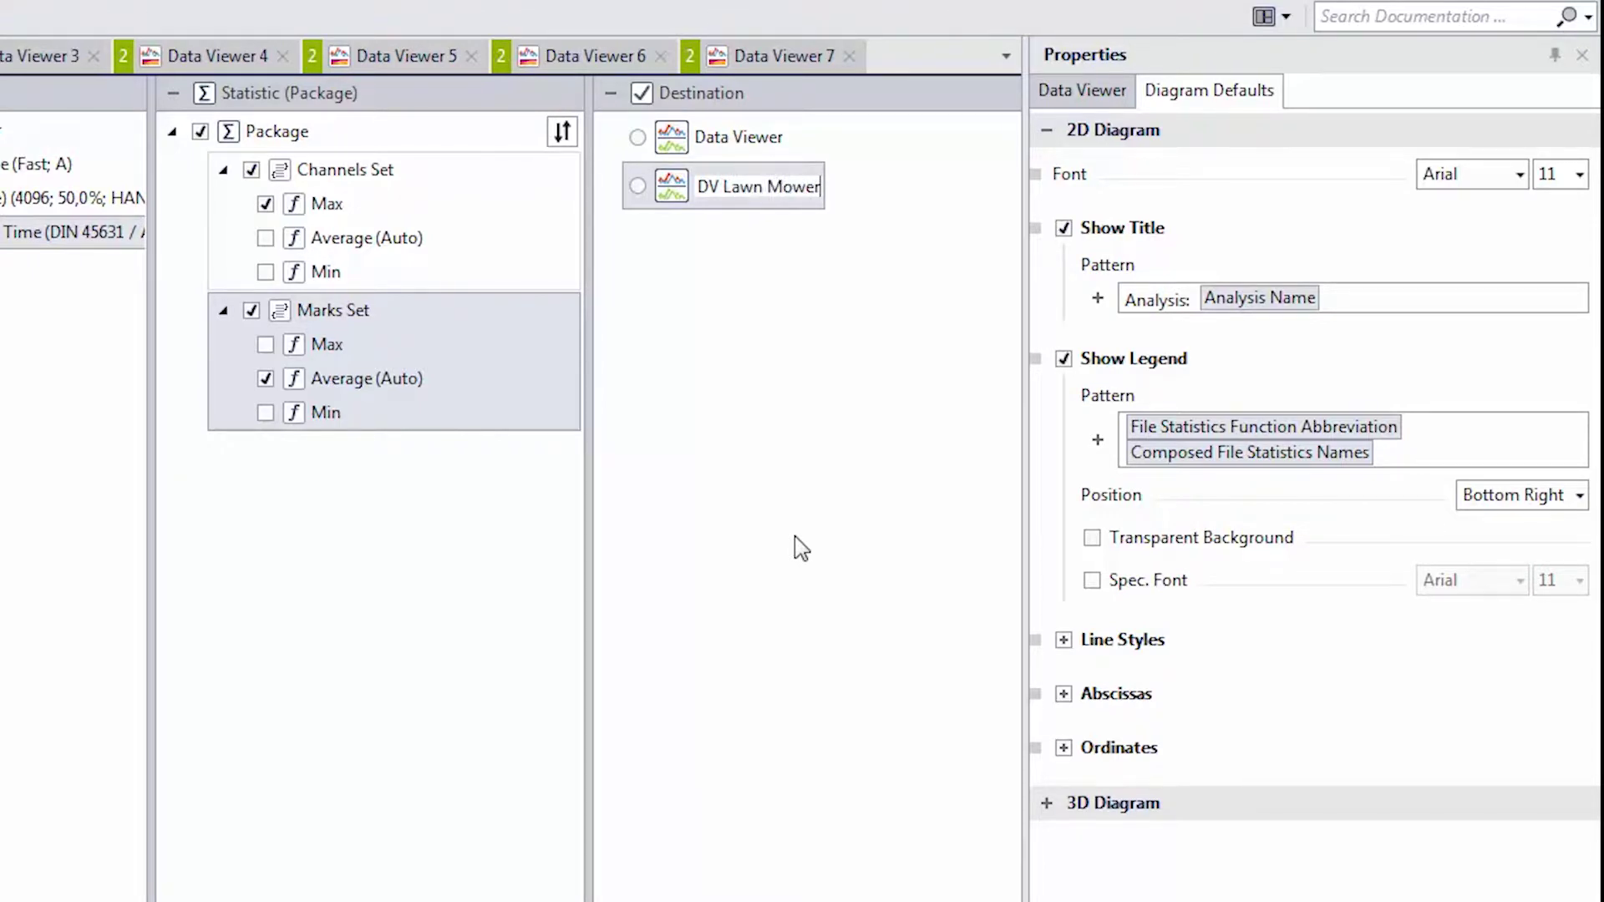
key(Return)
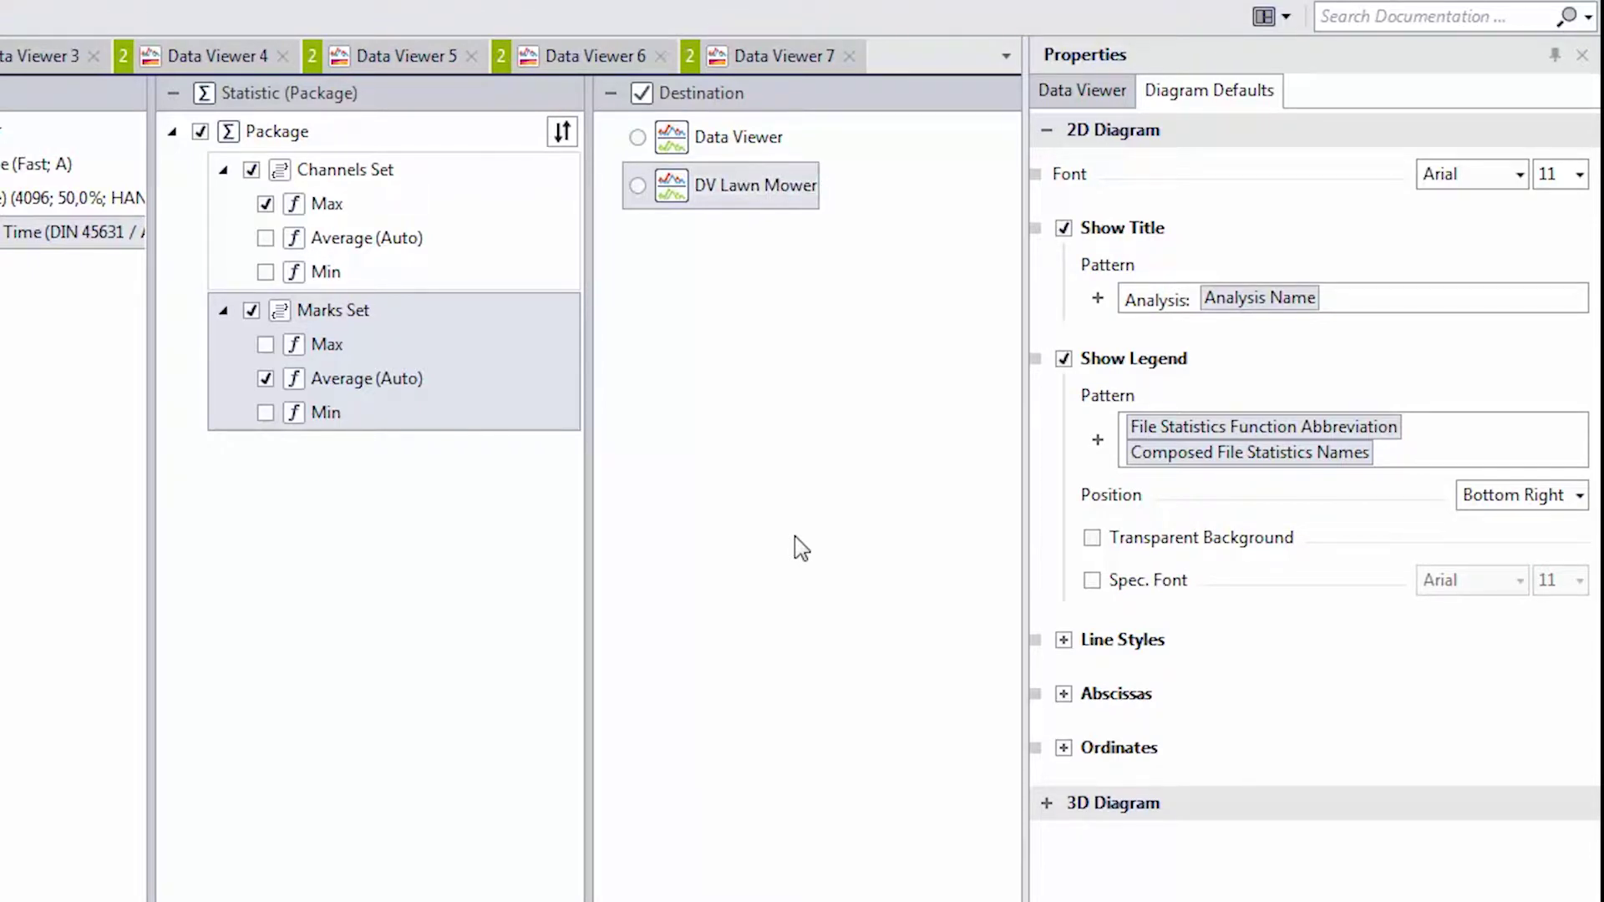
click(638, 137)
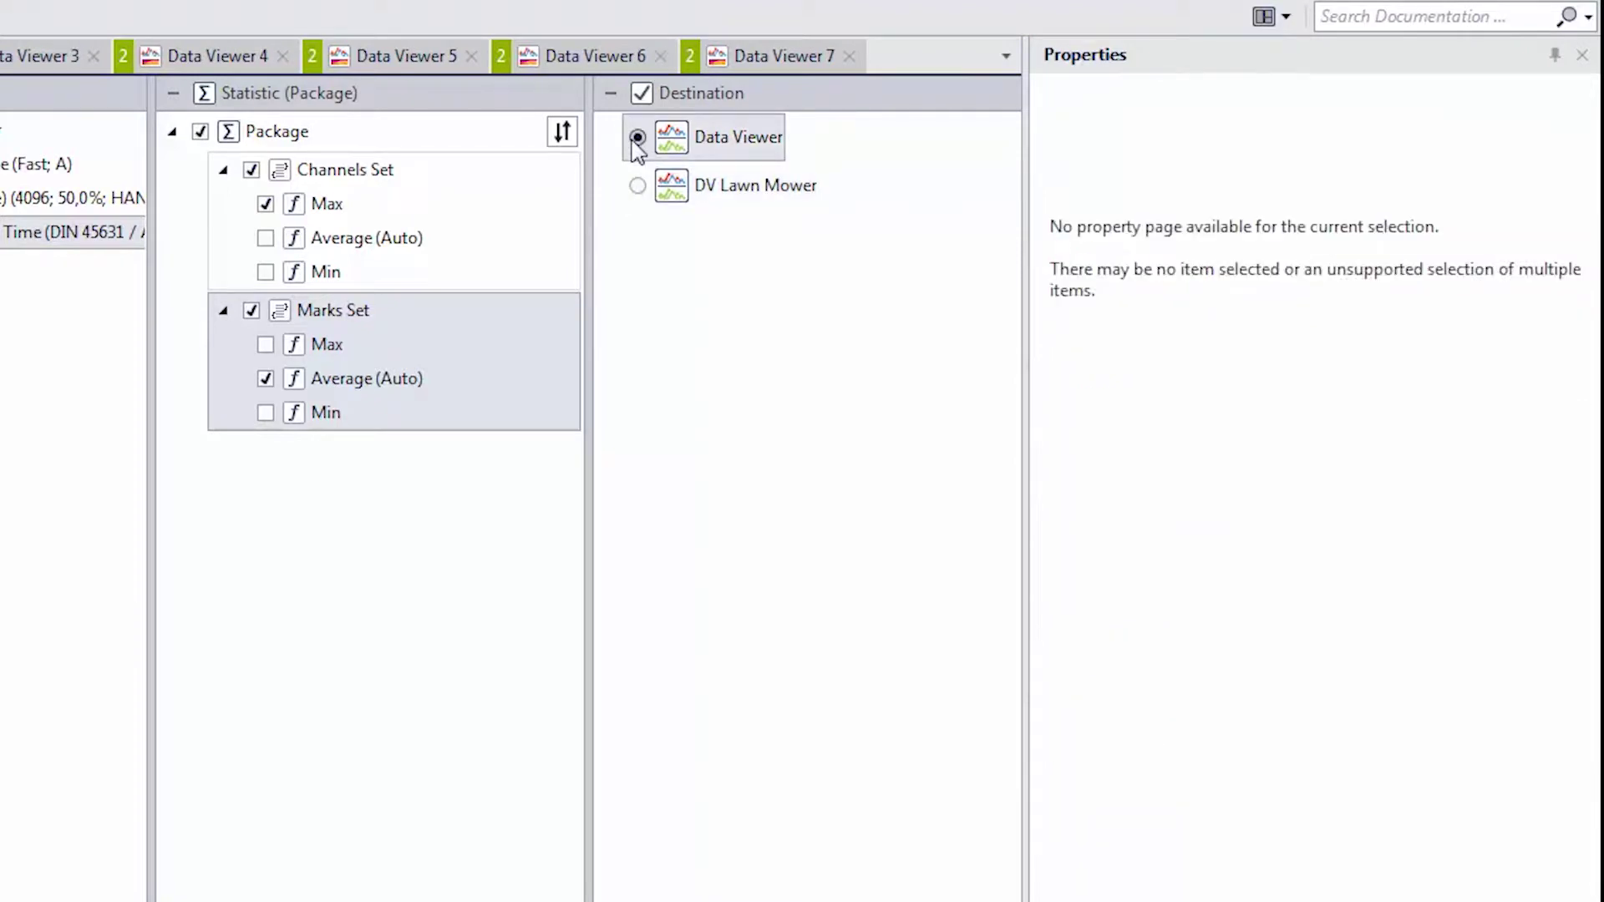
Step: Calculate the project into DV Lawn Mower, then drag the Level vs. Time level axis upward
click(638, 186)
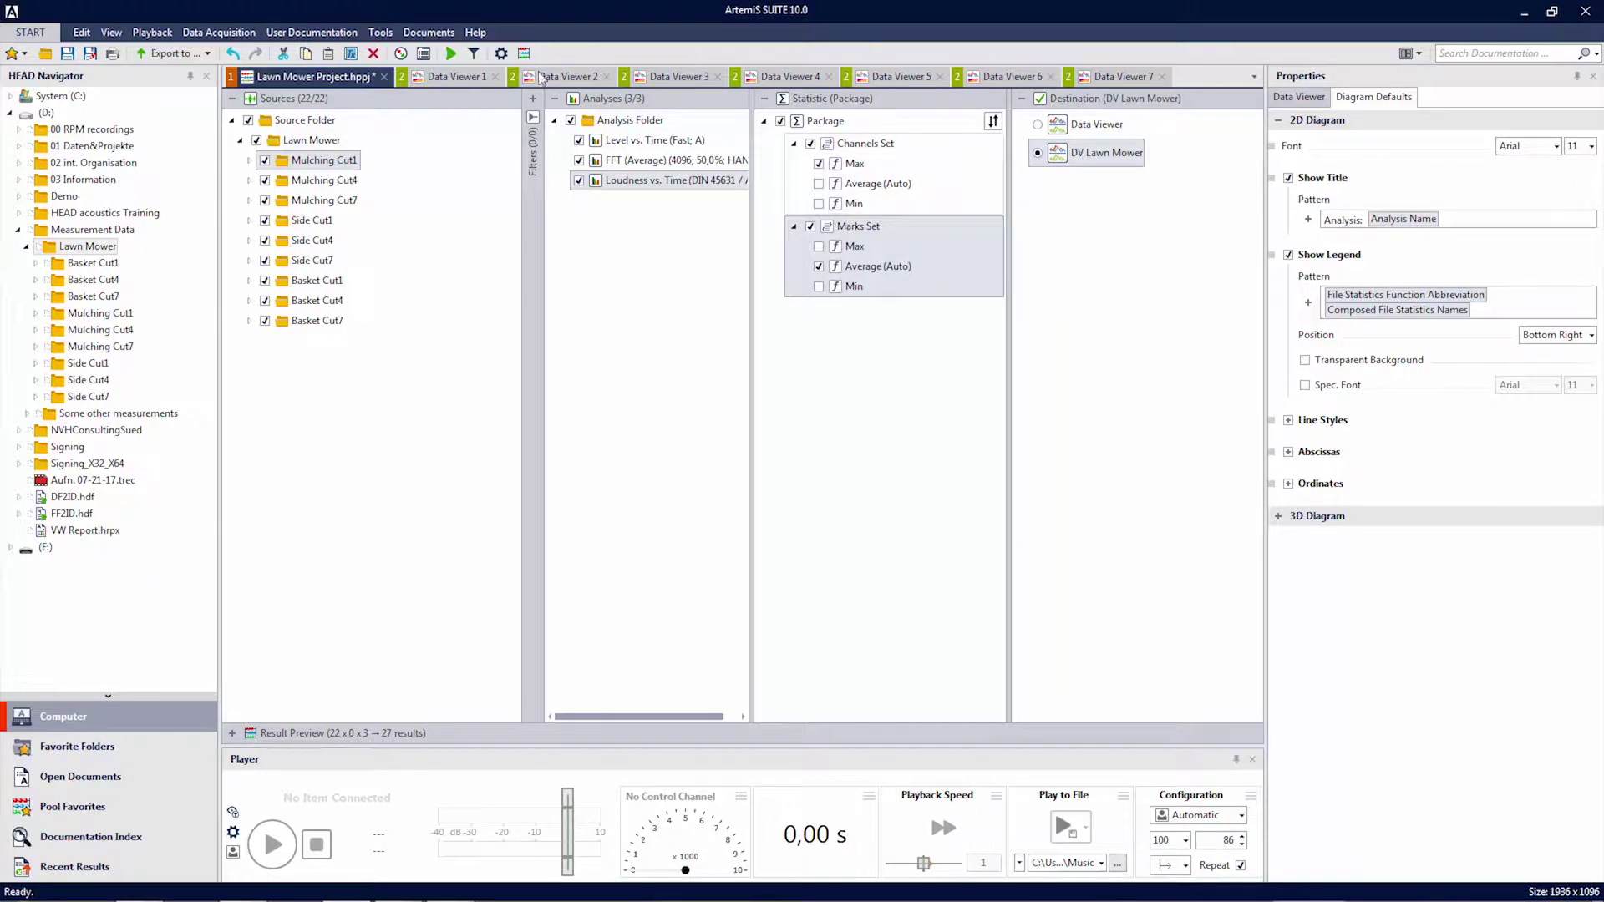
click(524, 53)
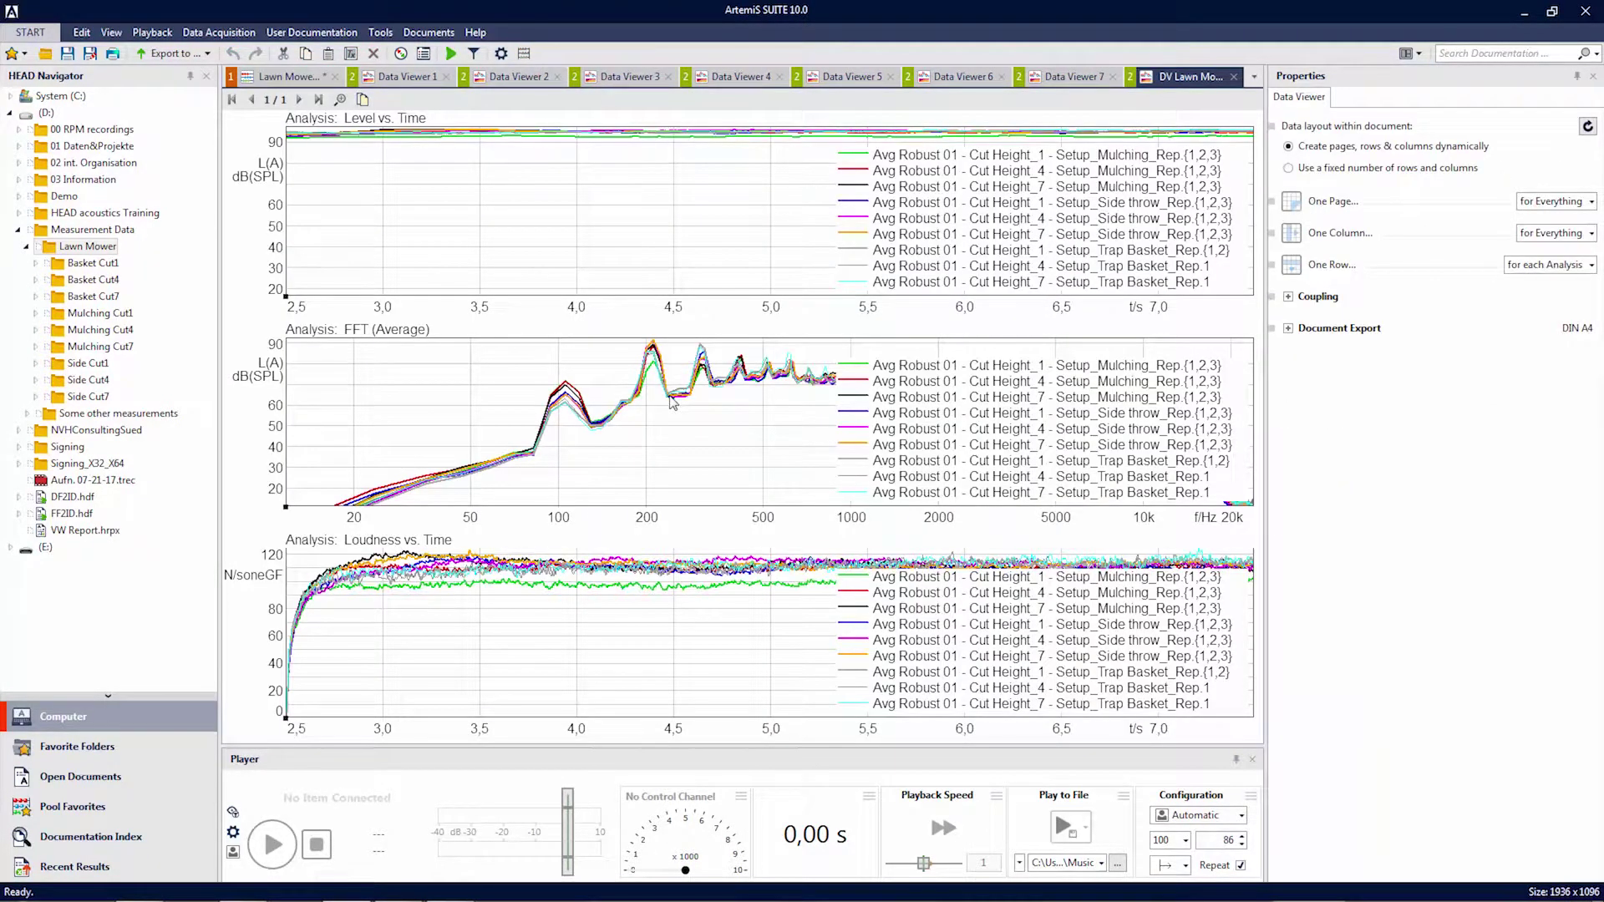
drag(274, 184, 273, 228)
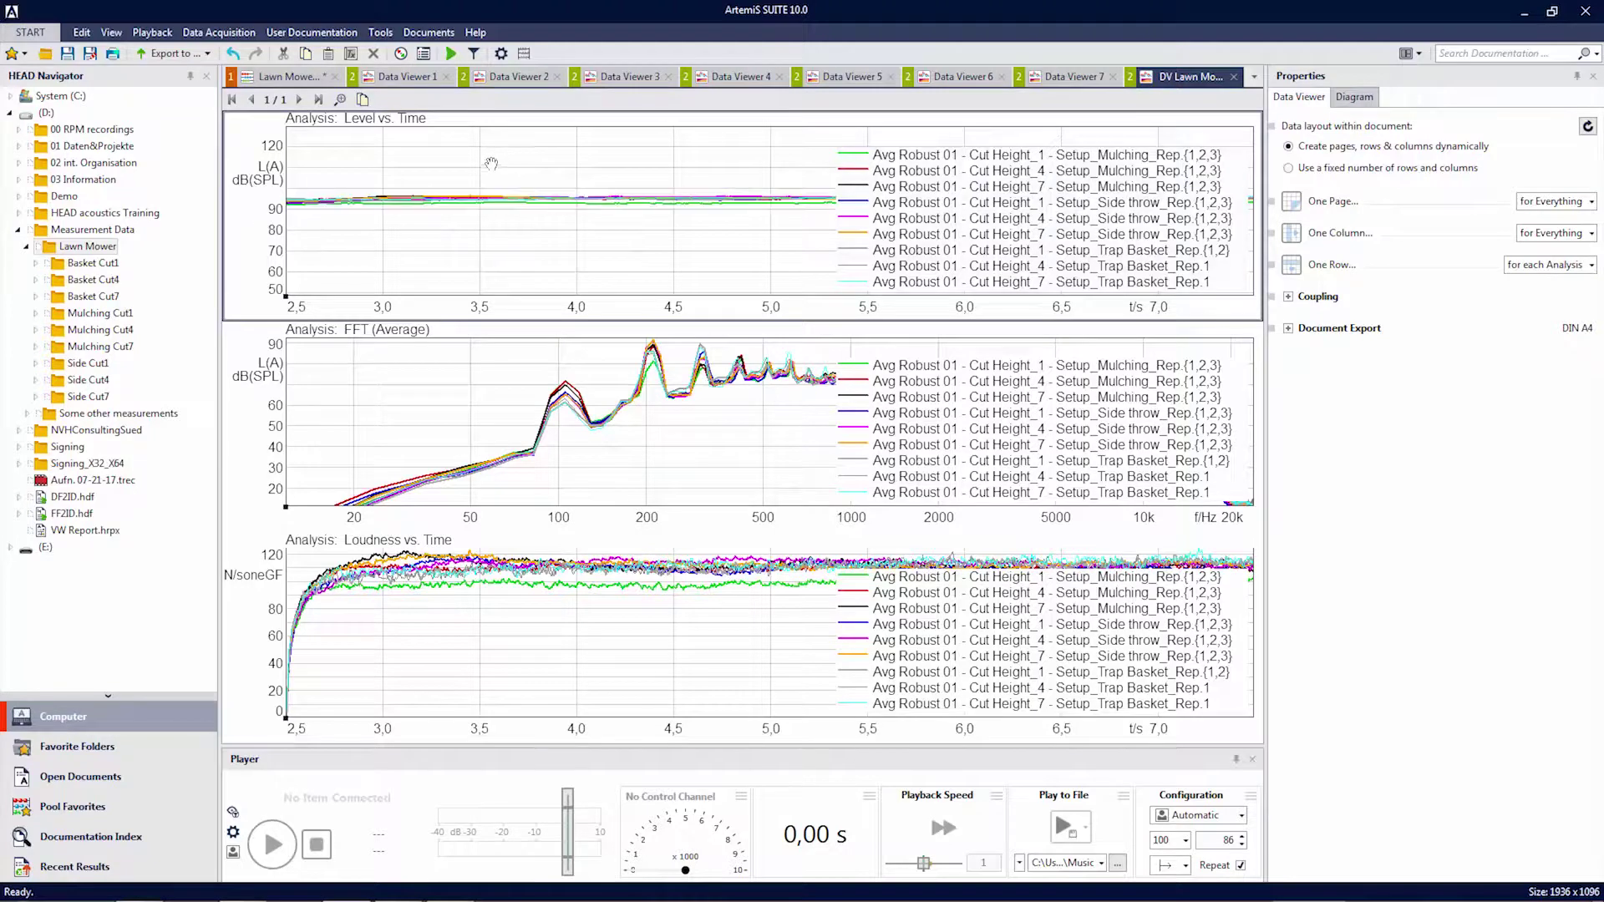
Step: Maximize Level vs. Time, zoom its axis to 82–104 dB(SPL), and read values at 4.69 s with a data cursor
click(340, 99)
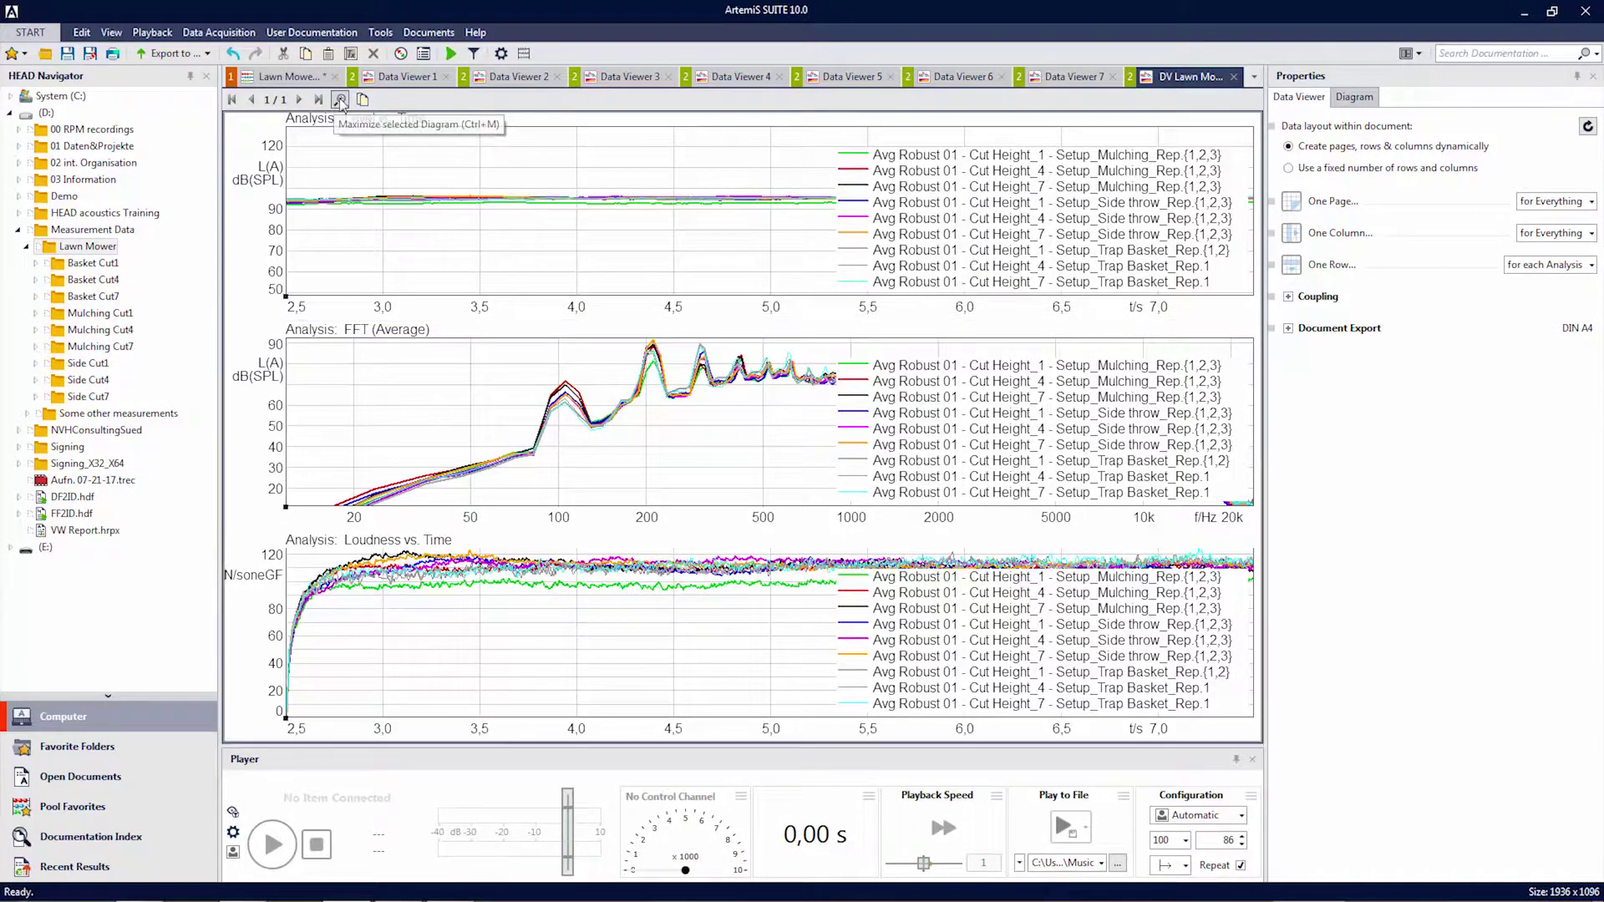
drag(265, 392, 276, 439)
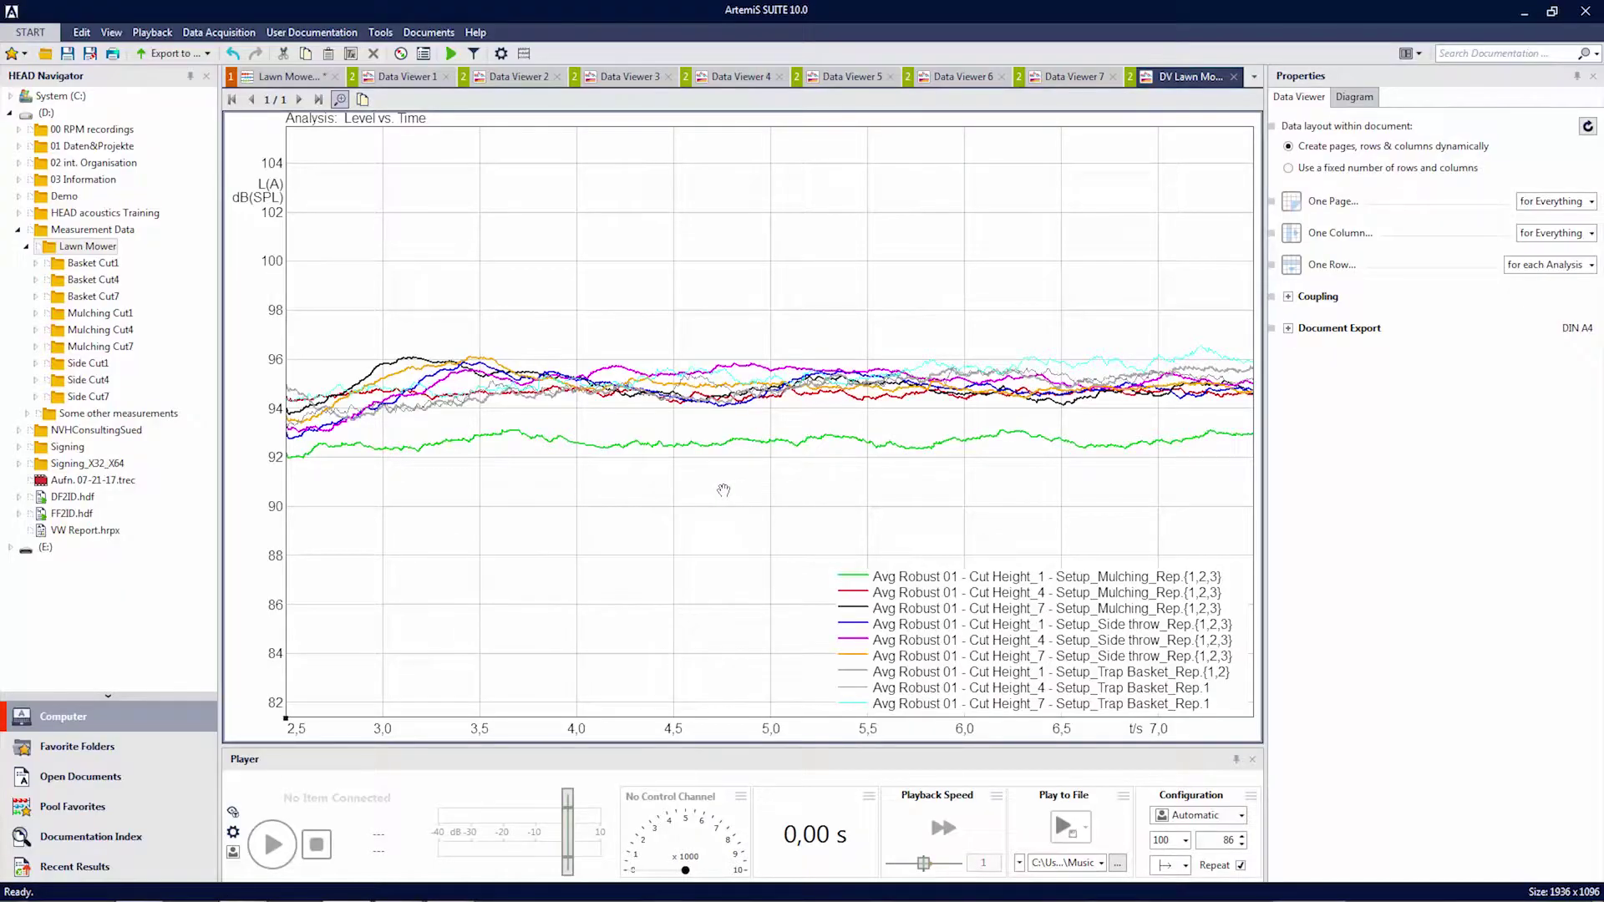
right_click(723, 491)
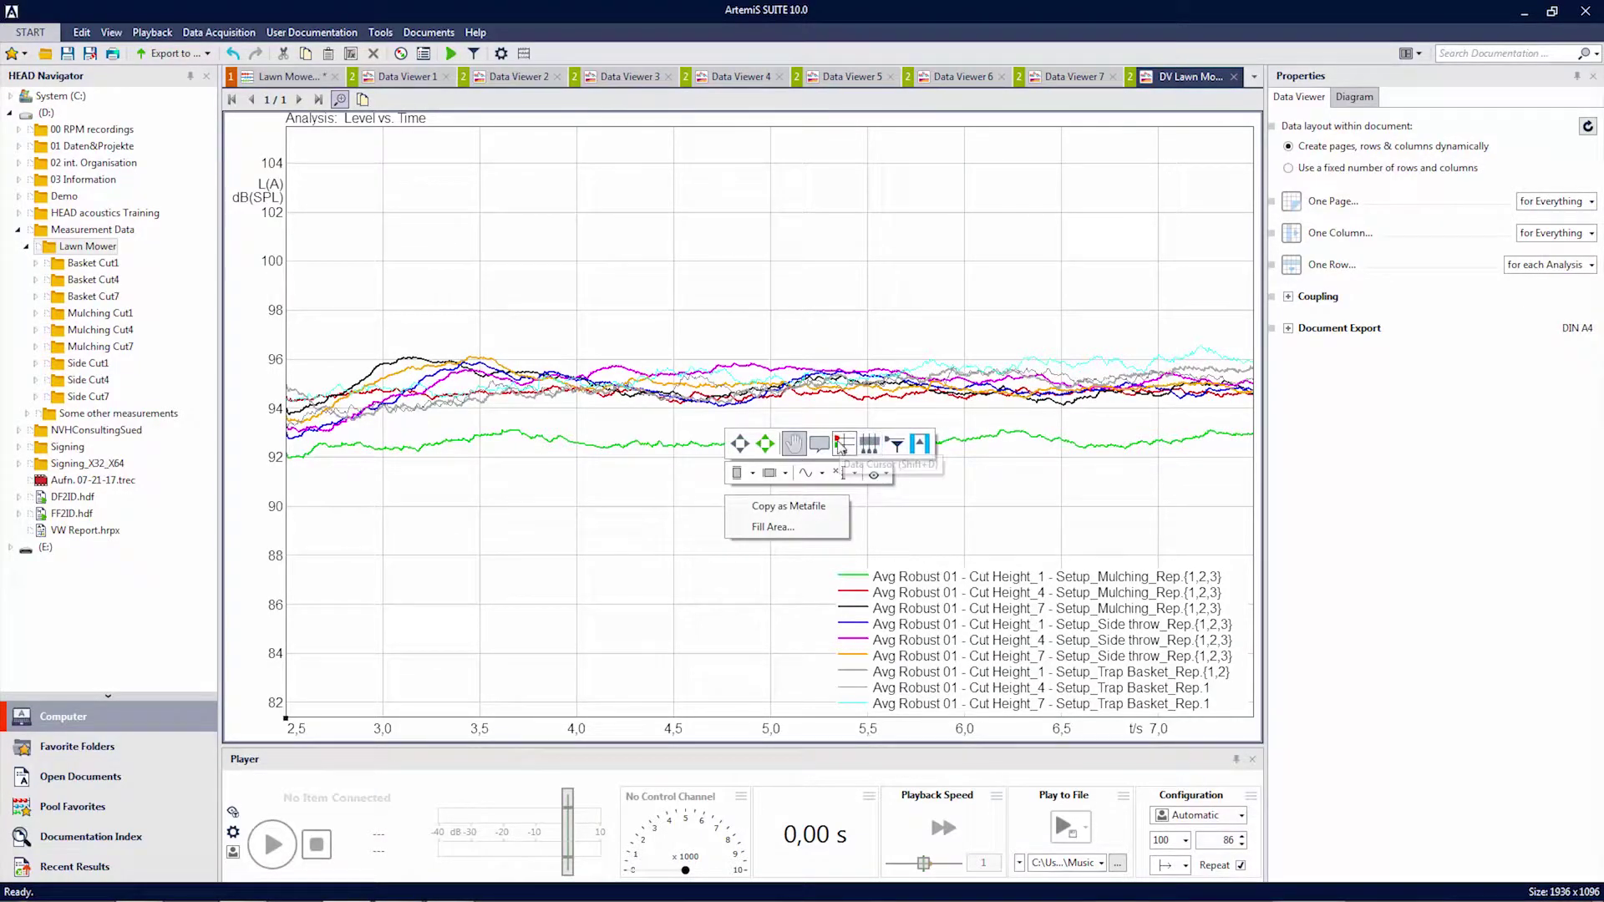
click(841, 447)
drag(800, 308, 710, 368)
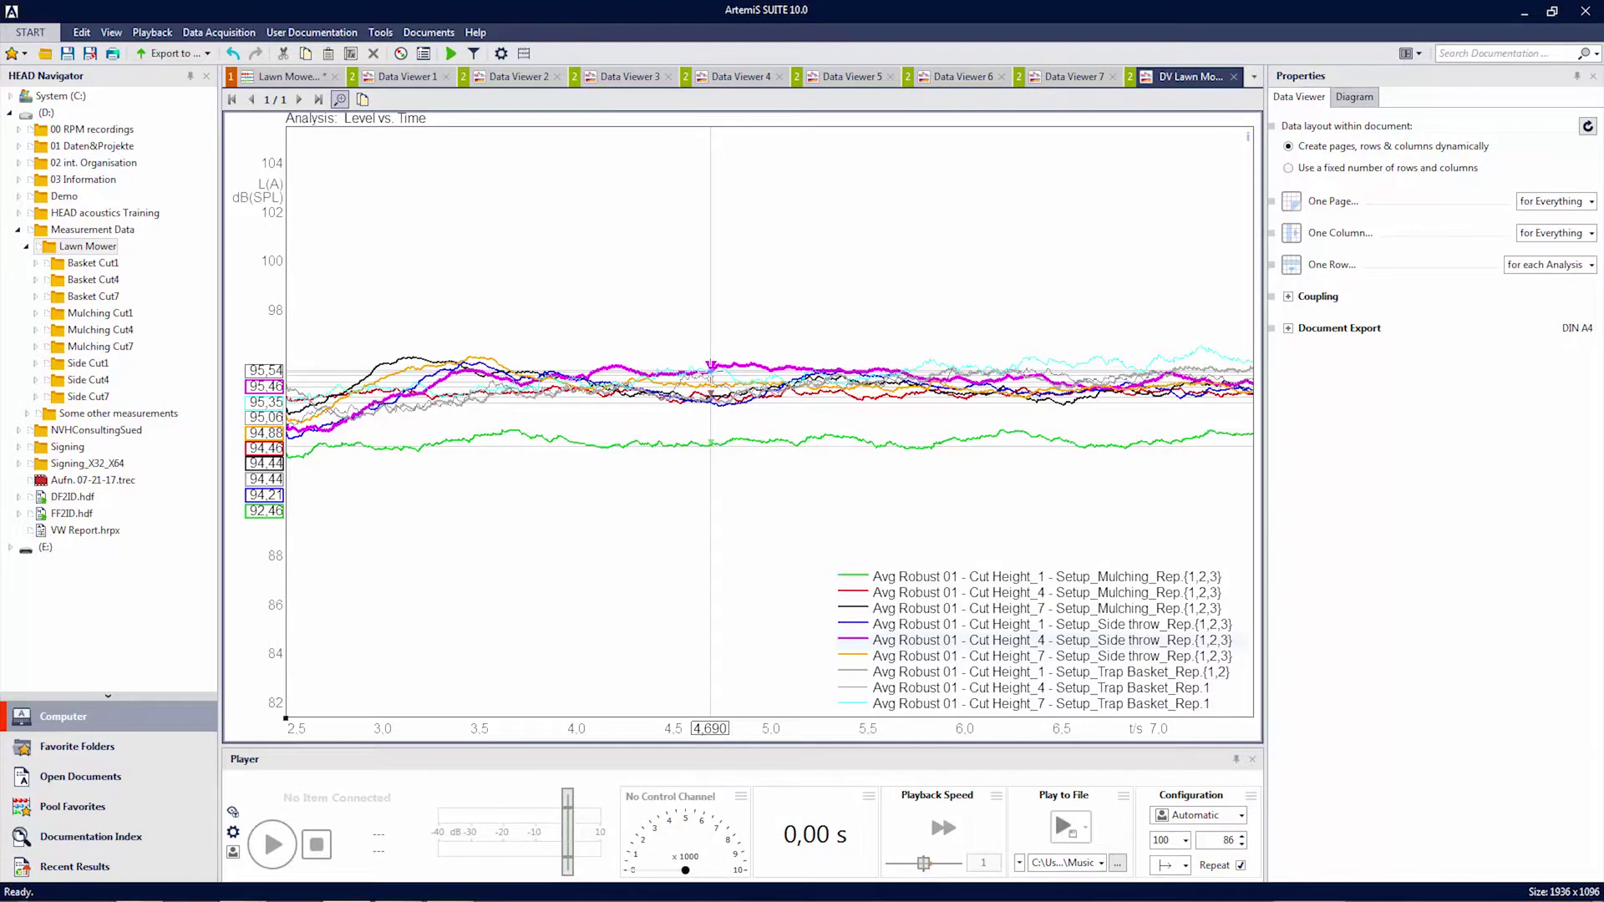
Step: Append a '-' separator and Single Values (Auto) to the legend pattern, e.g. L(A)=92,6 dB(SPL)
click(1354, 96)
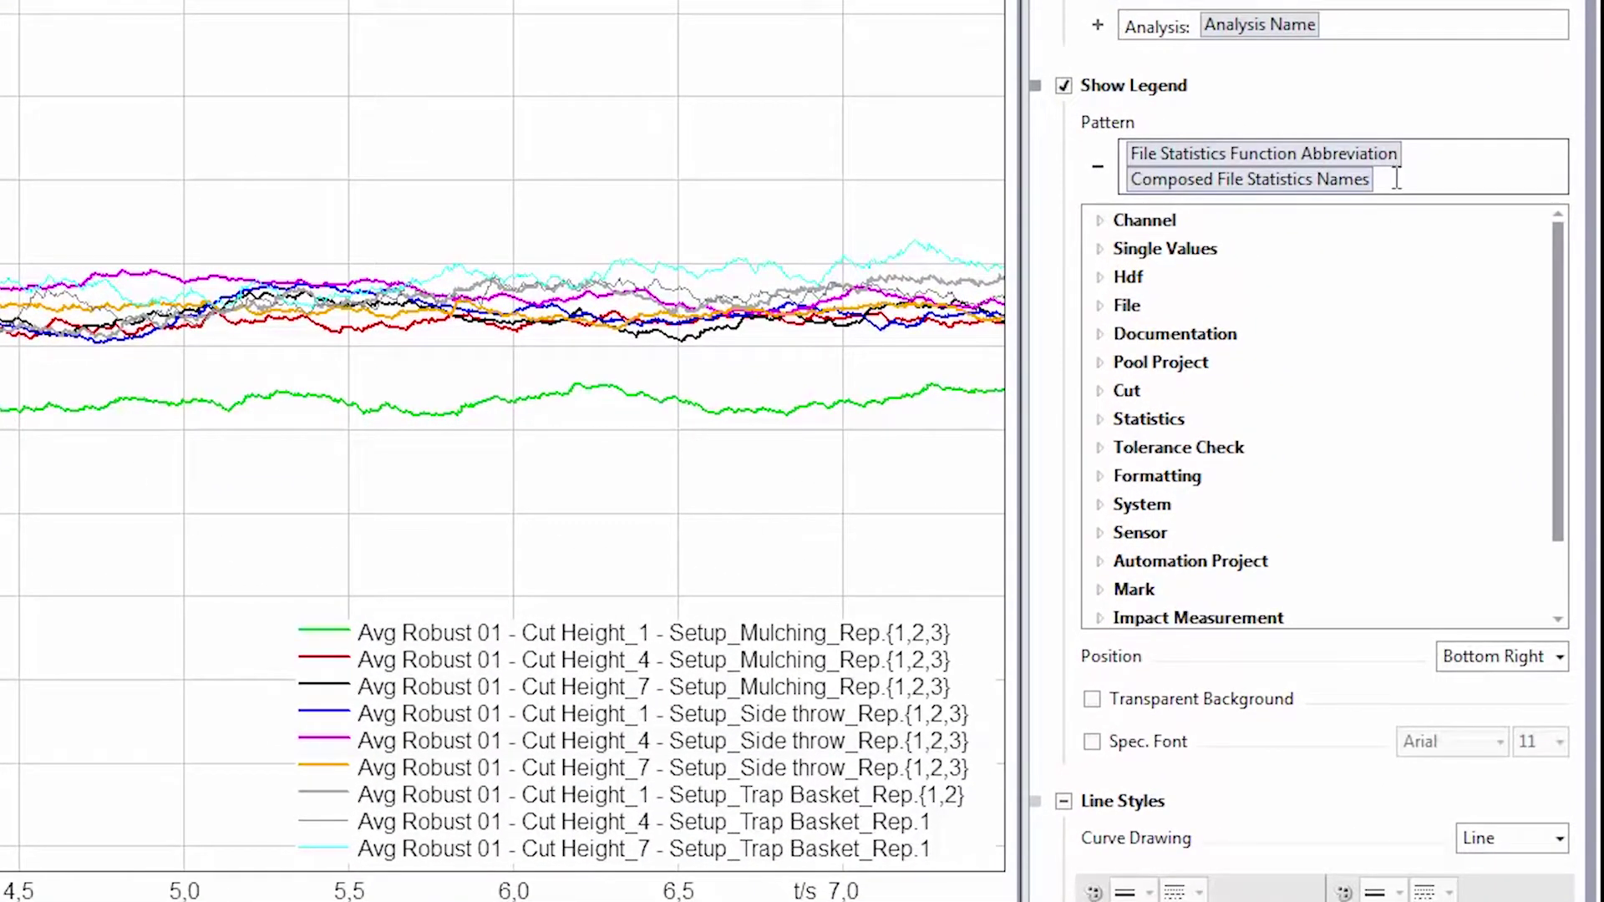
click(1564, 164)
text(-)
click(1097, 252)
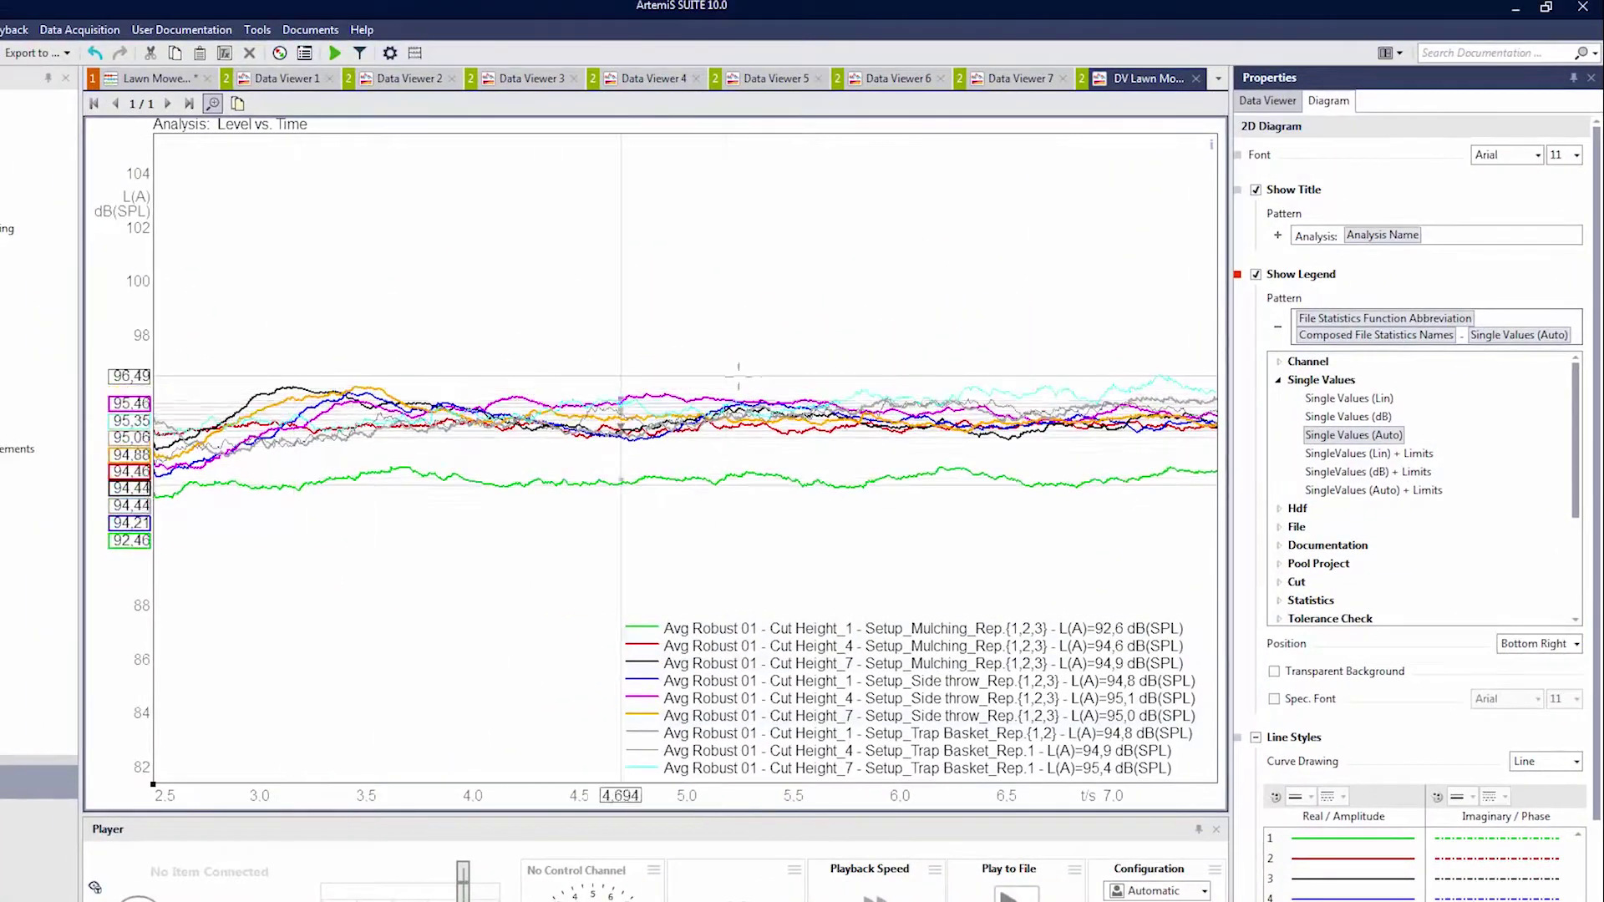
click(212, 103)
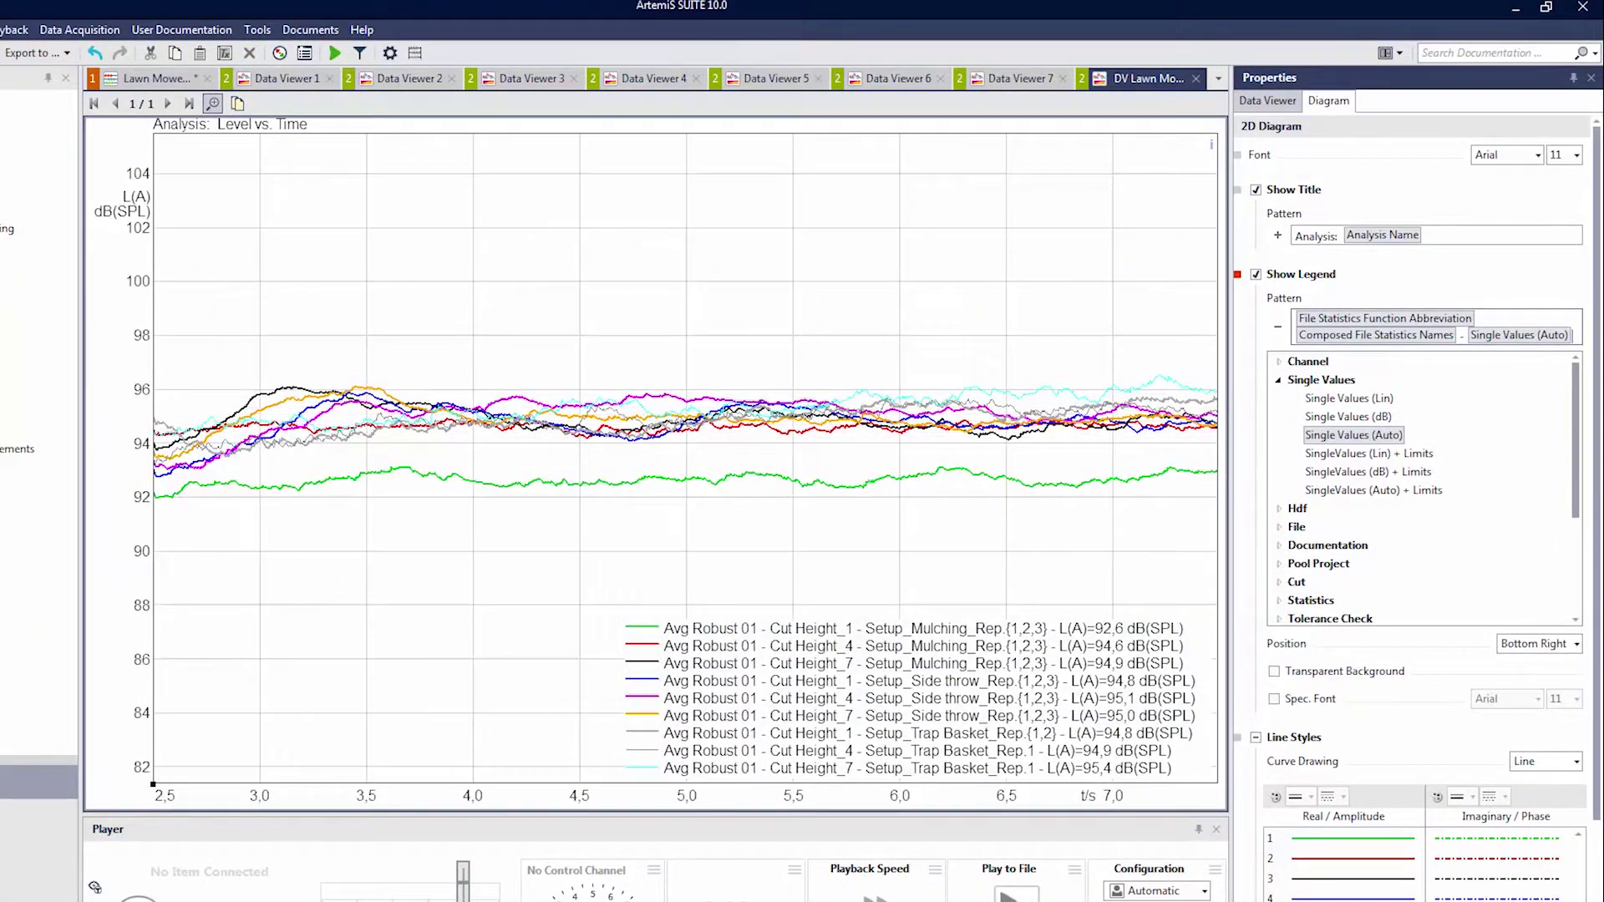
Step: Close the Data Viewer 7 tab group, keeping only Lawn Mower Project.hppj open
click(134, 79)
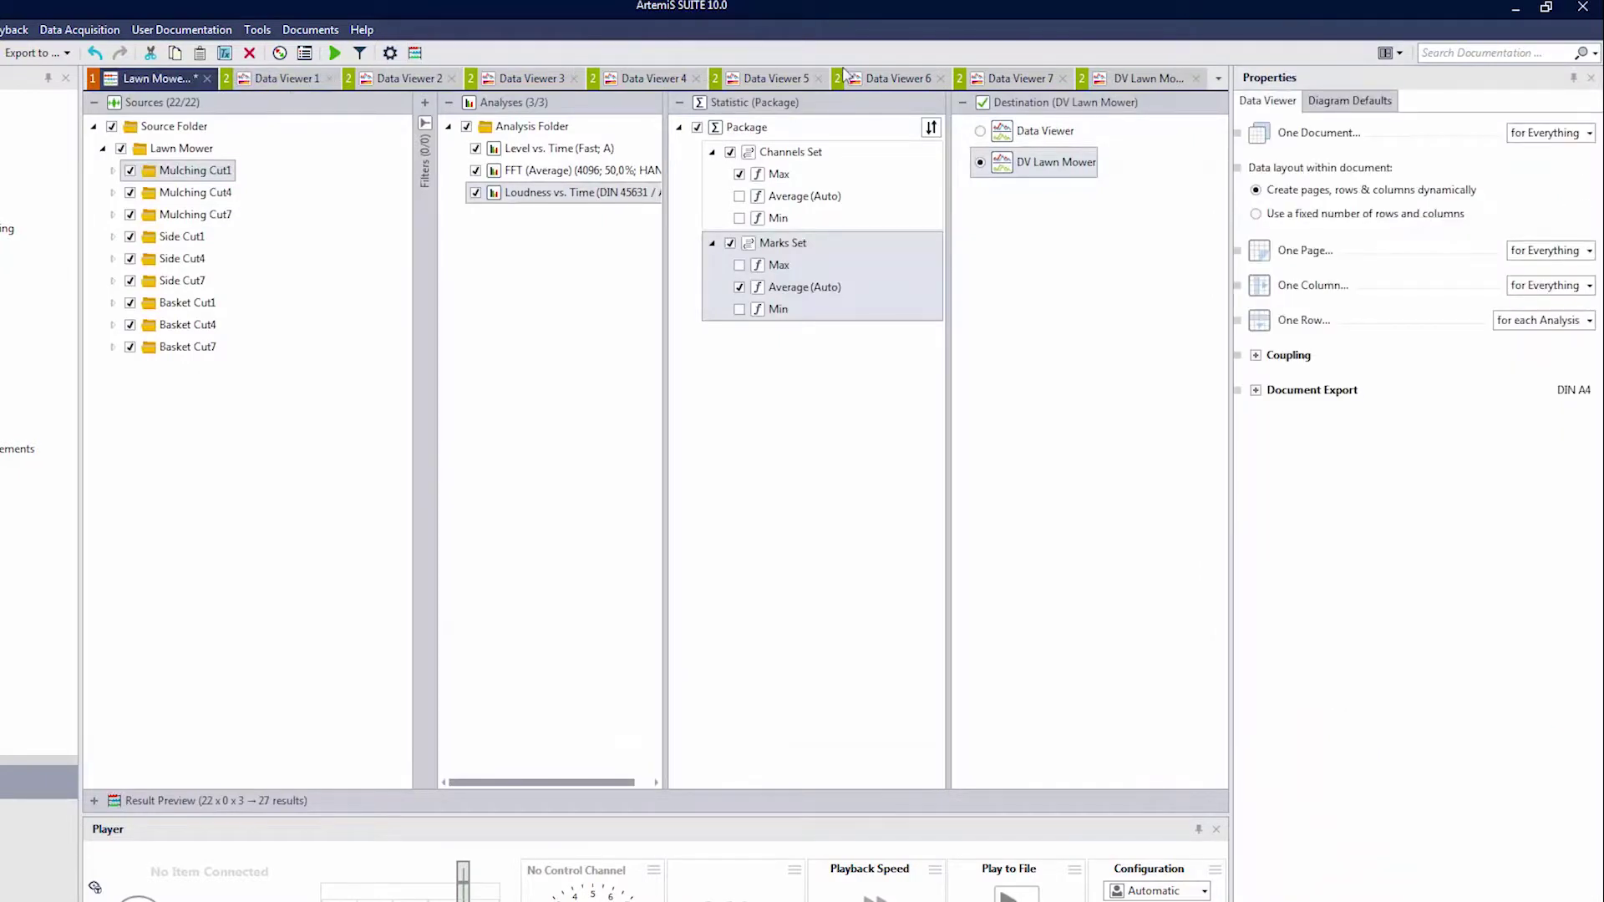
click(1009, 82)
right_click(1004, 84)
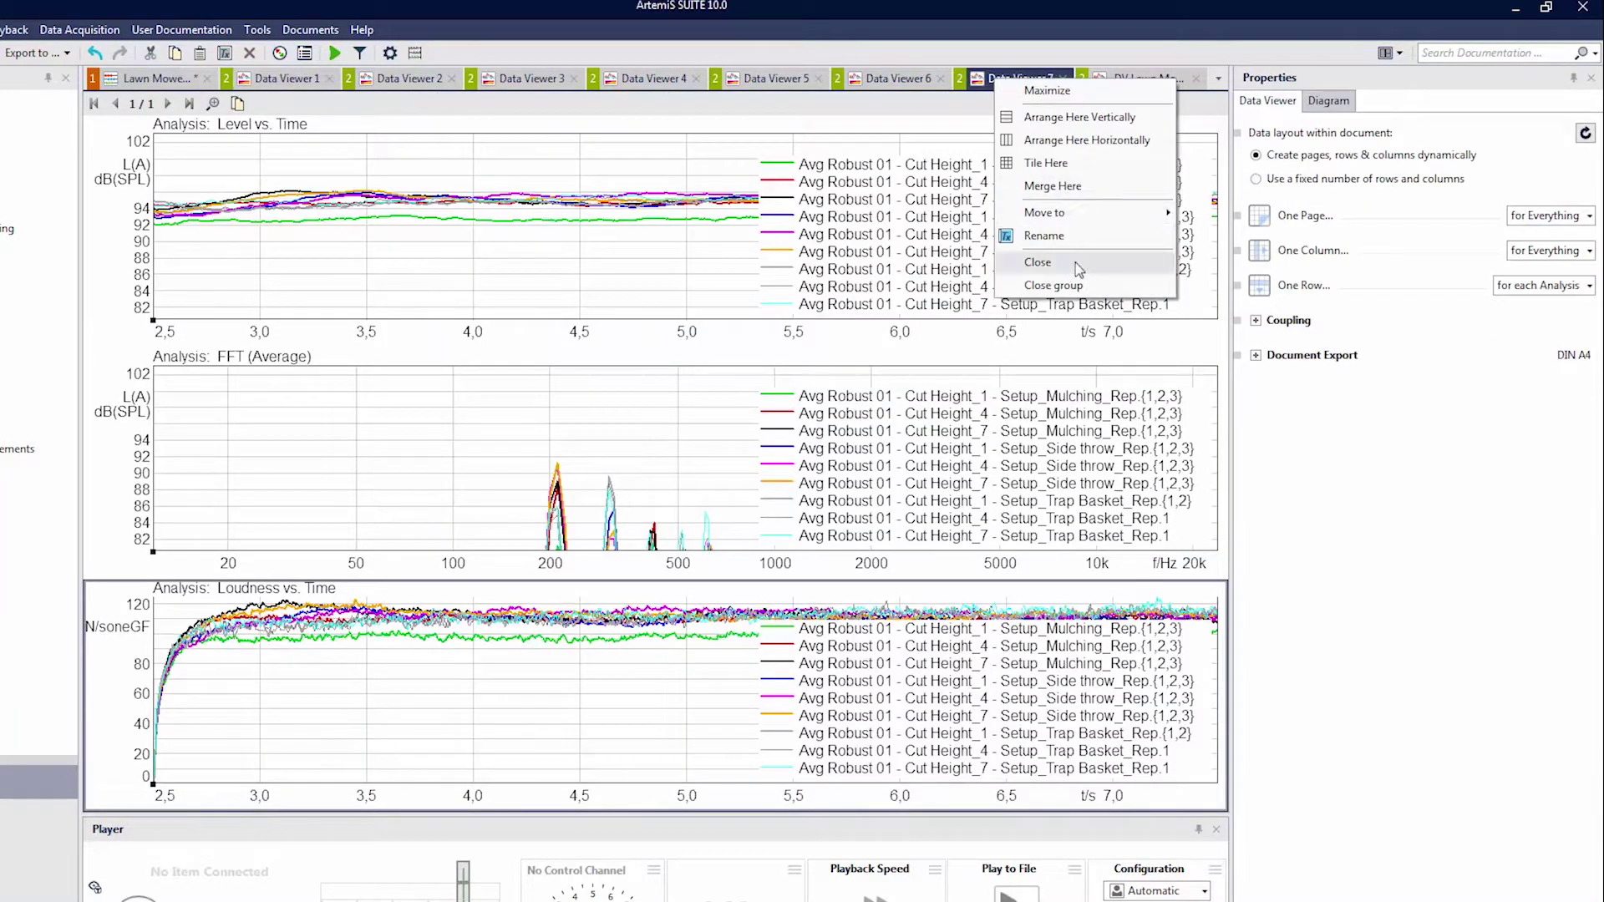
click(1074, 287)
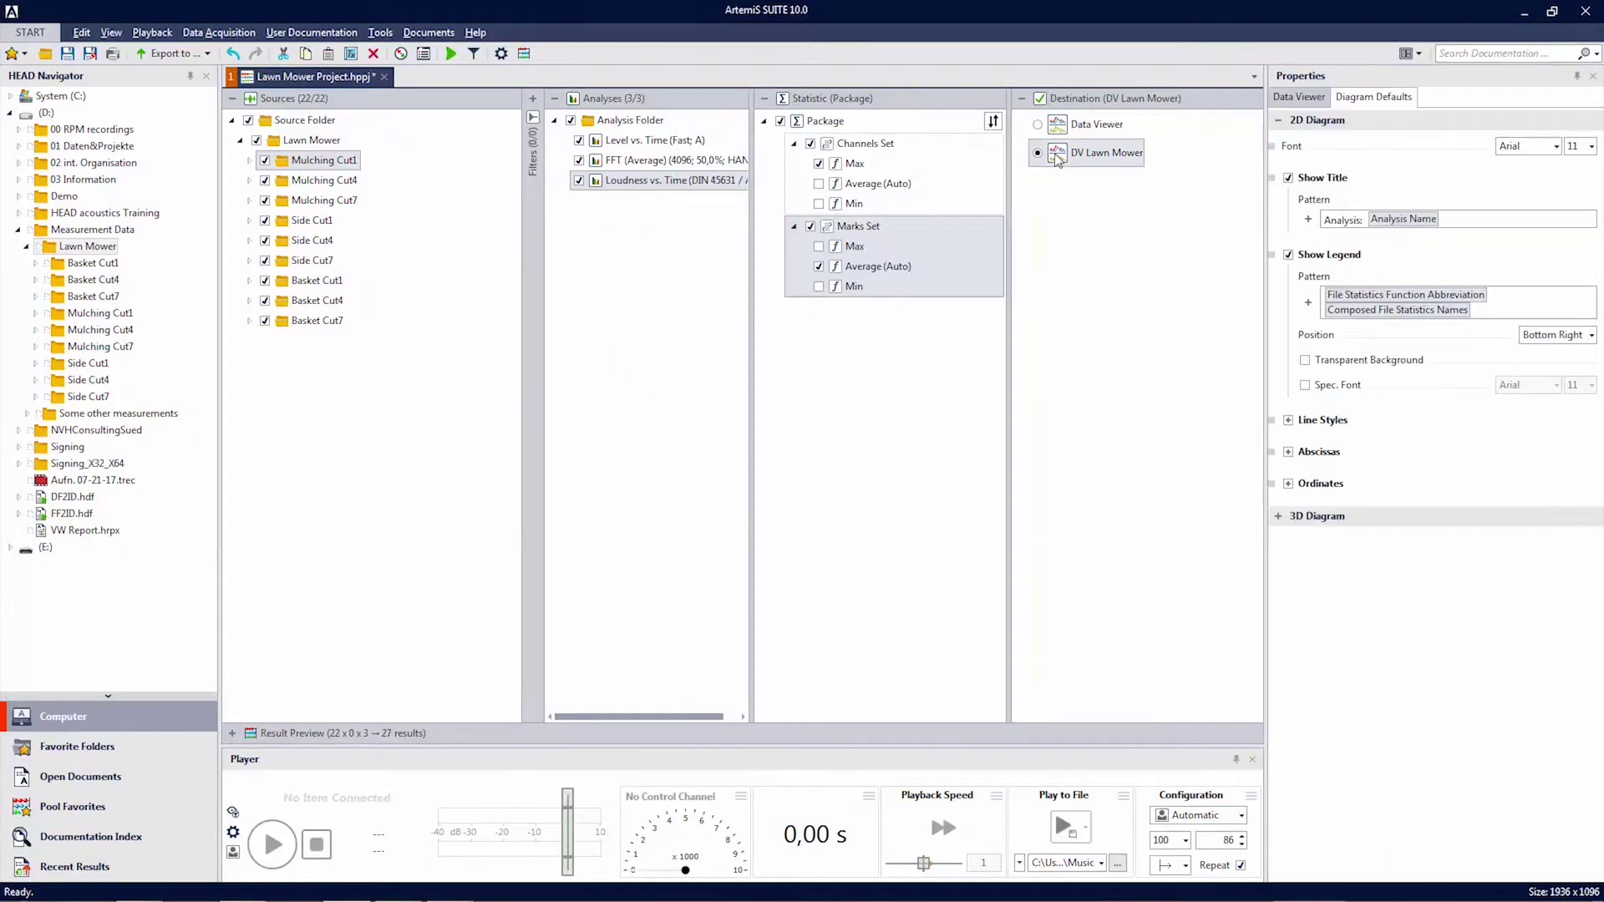
Step: Add Single Values (Auto) with a '-' separator to DV Lawn Mower's default legend pattern
click(1489, 303)
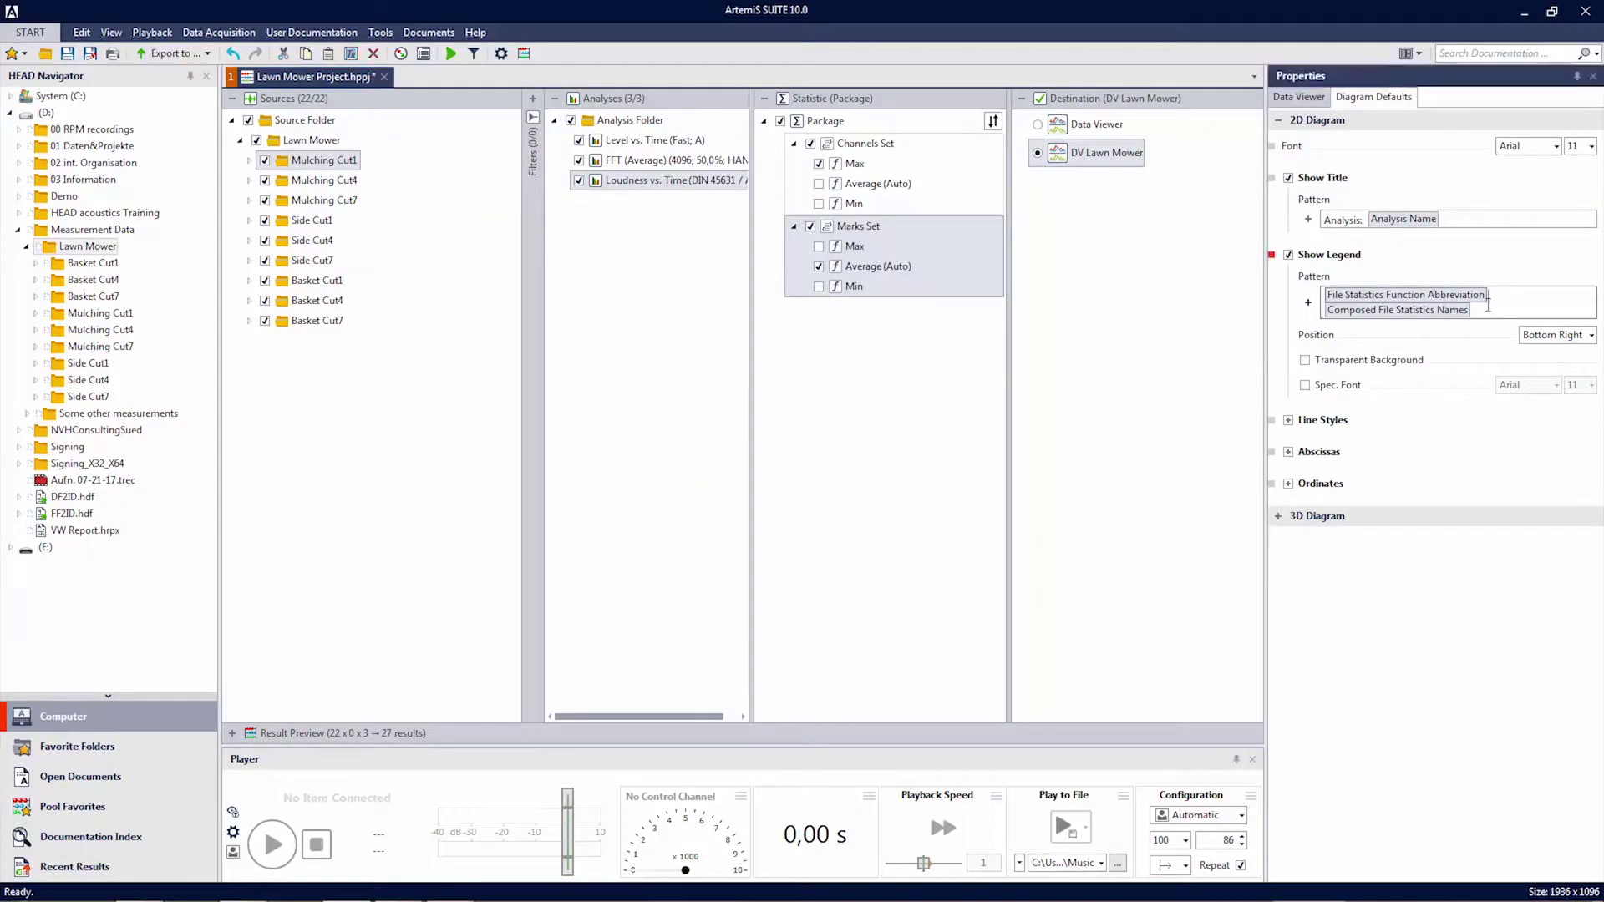
click(1309, 303)
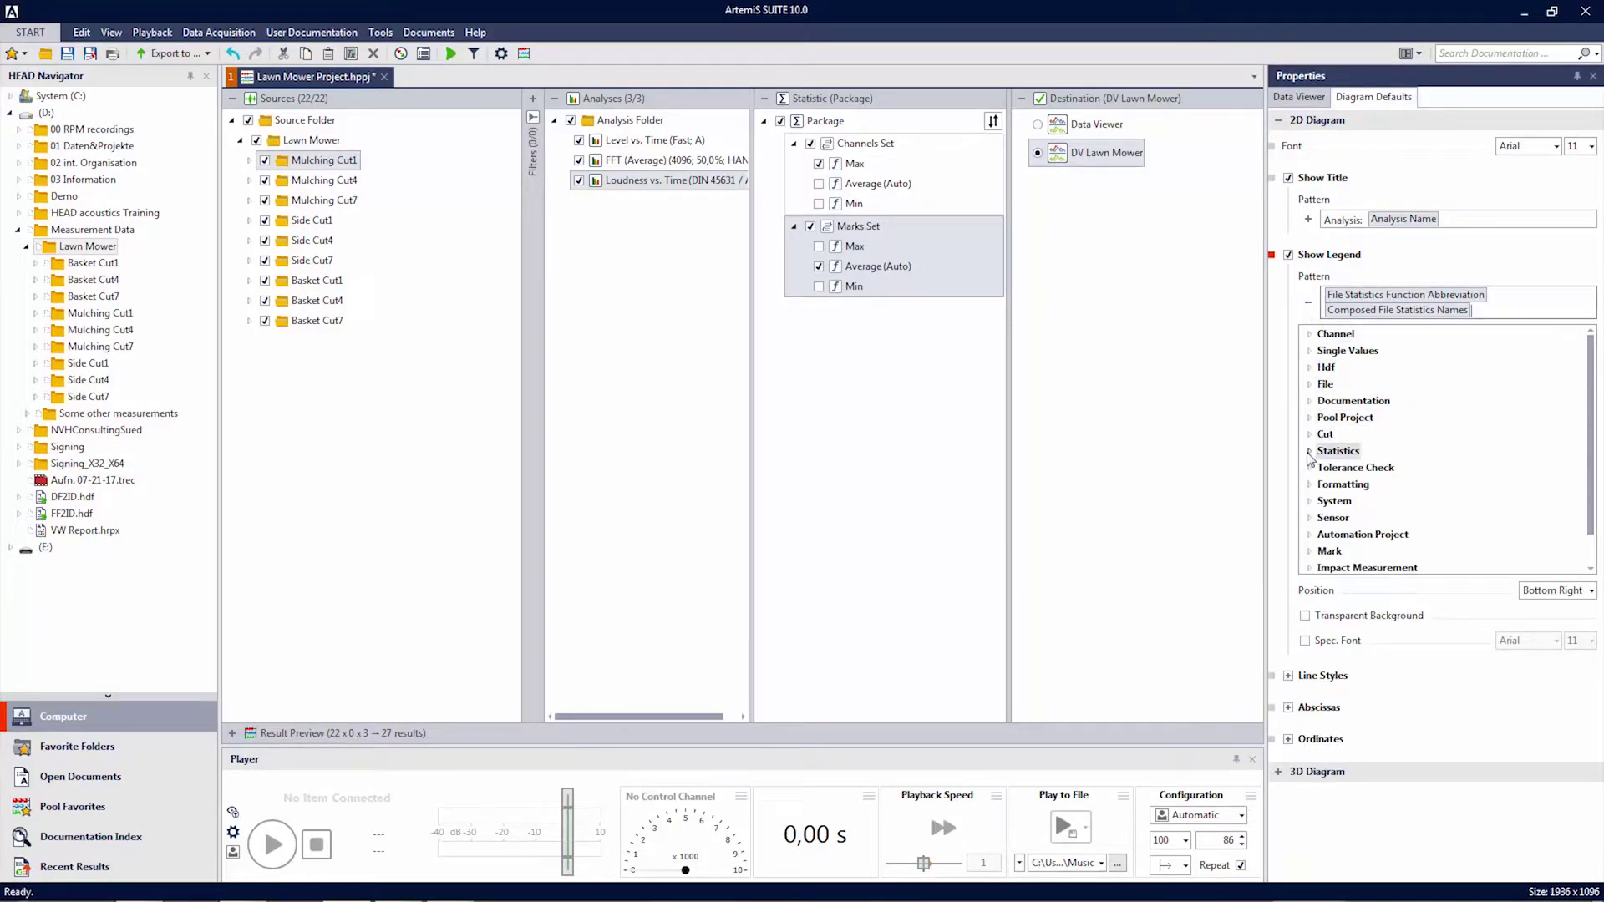
click(1309, 351)
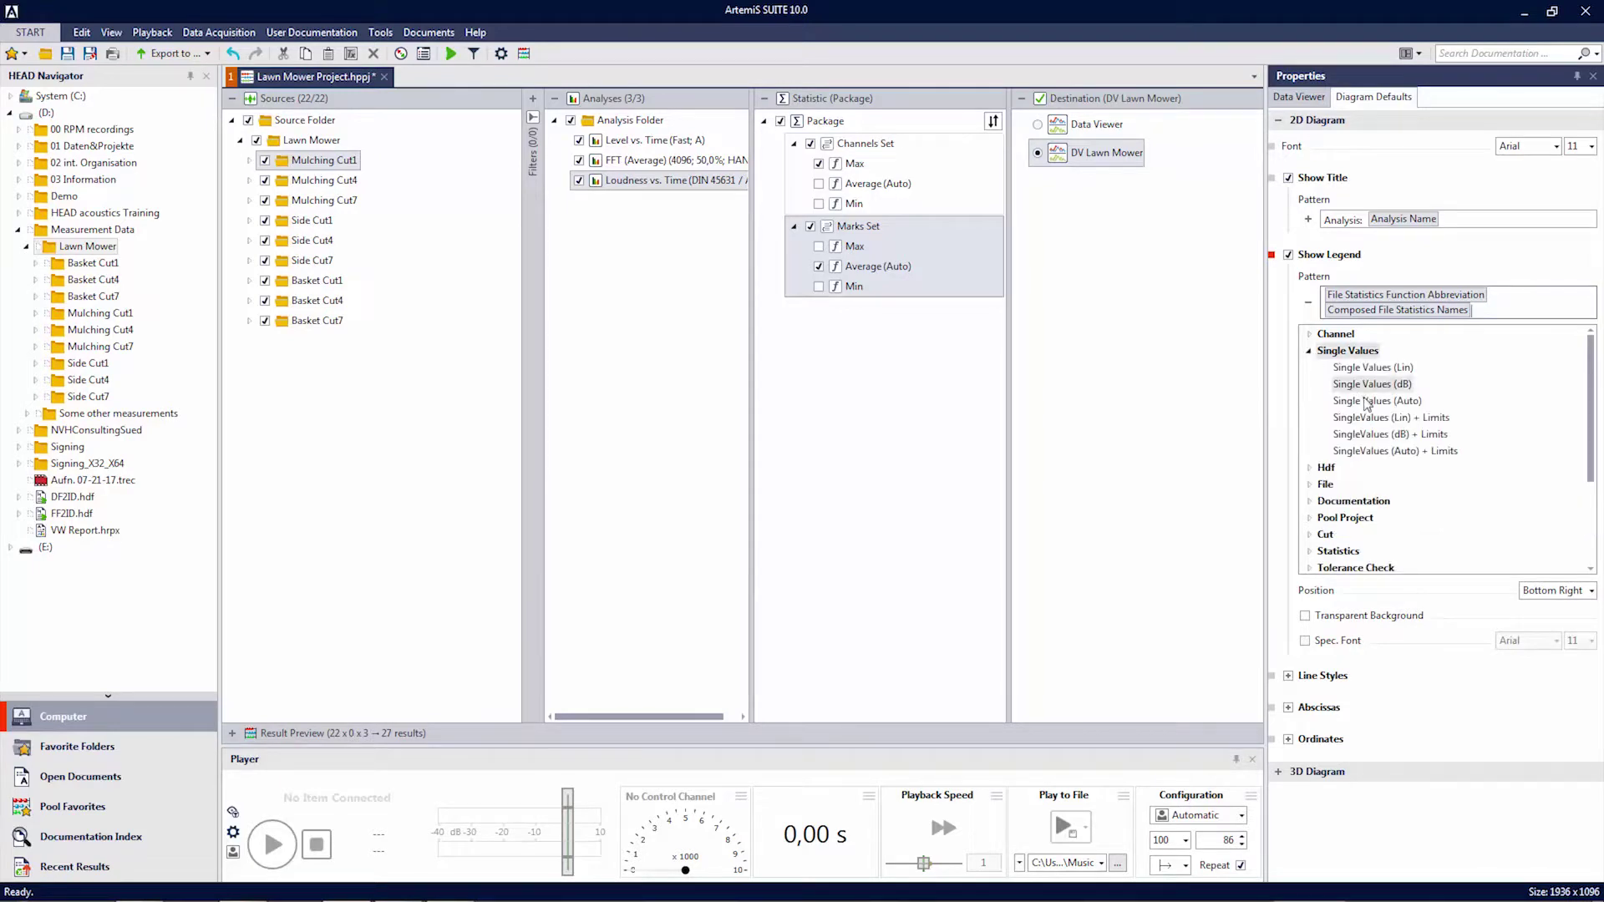
double_click(1365, 402)
click(1570, 310)
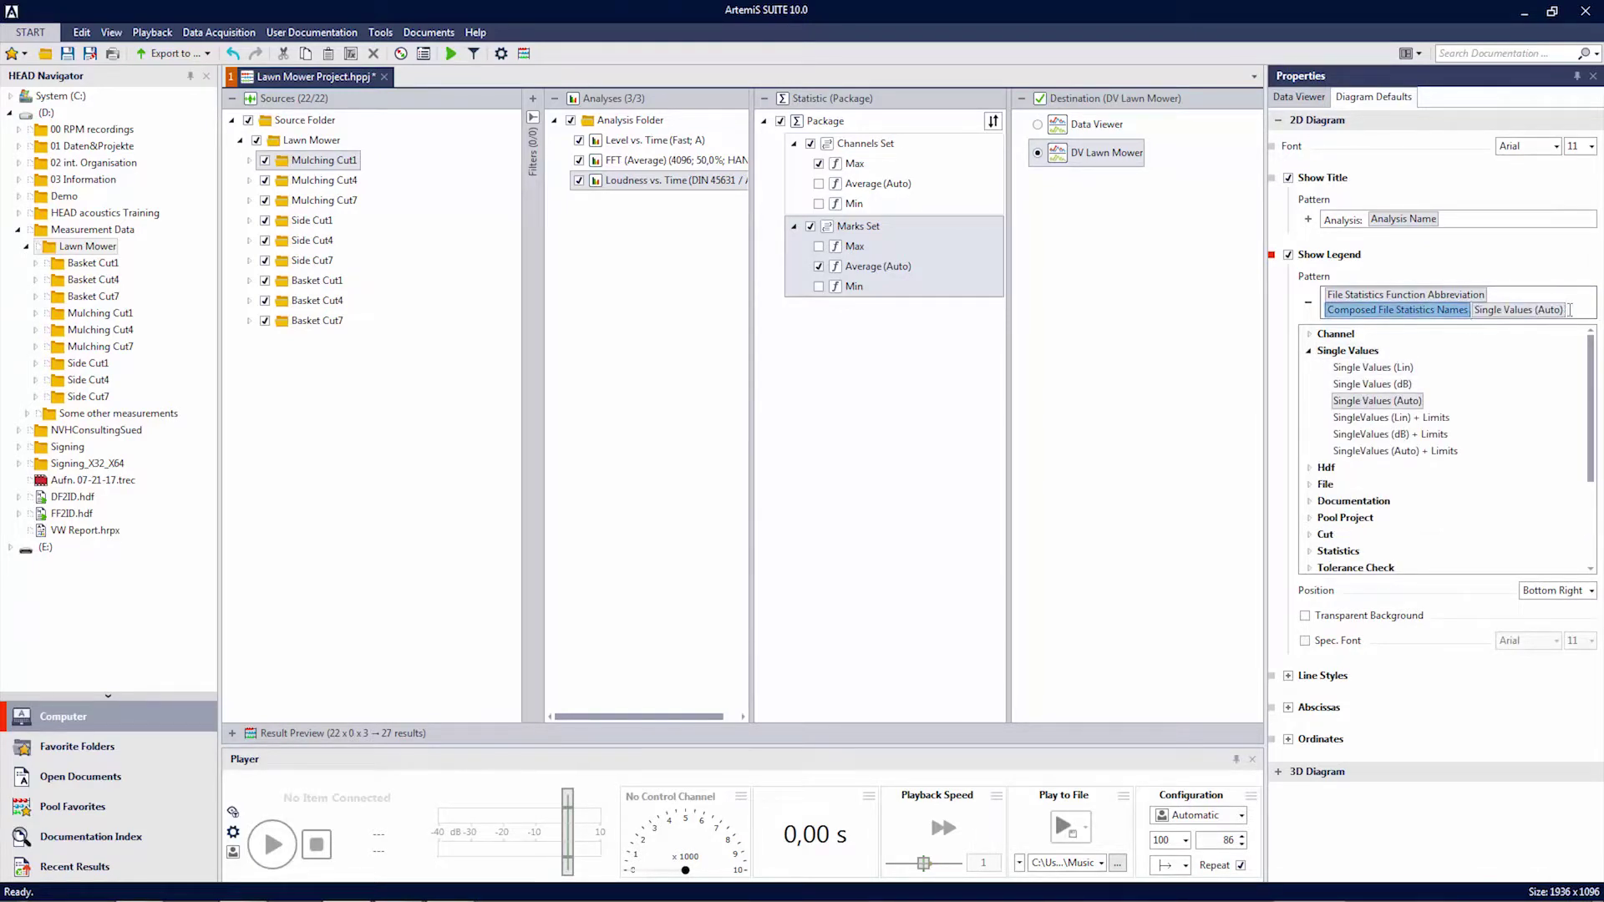
text(-)
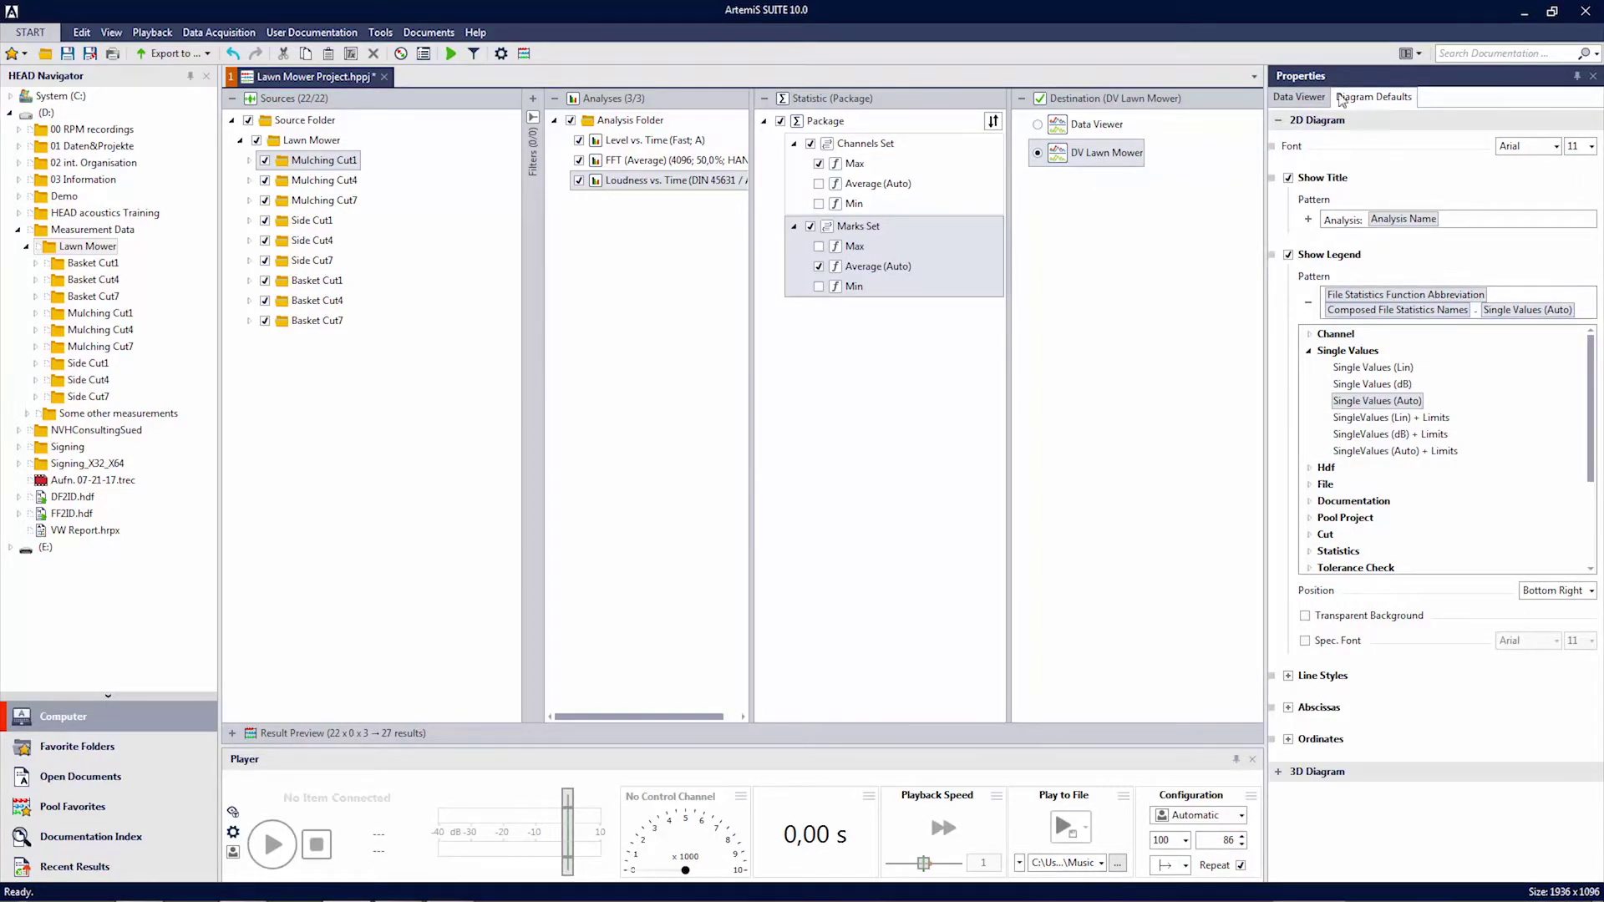
Step: Set the data viewer's One Page option to 'for each Analysis'
click(1284, 99)
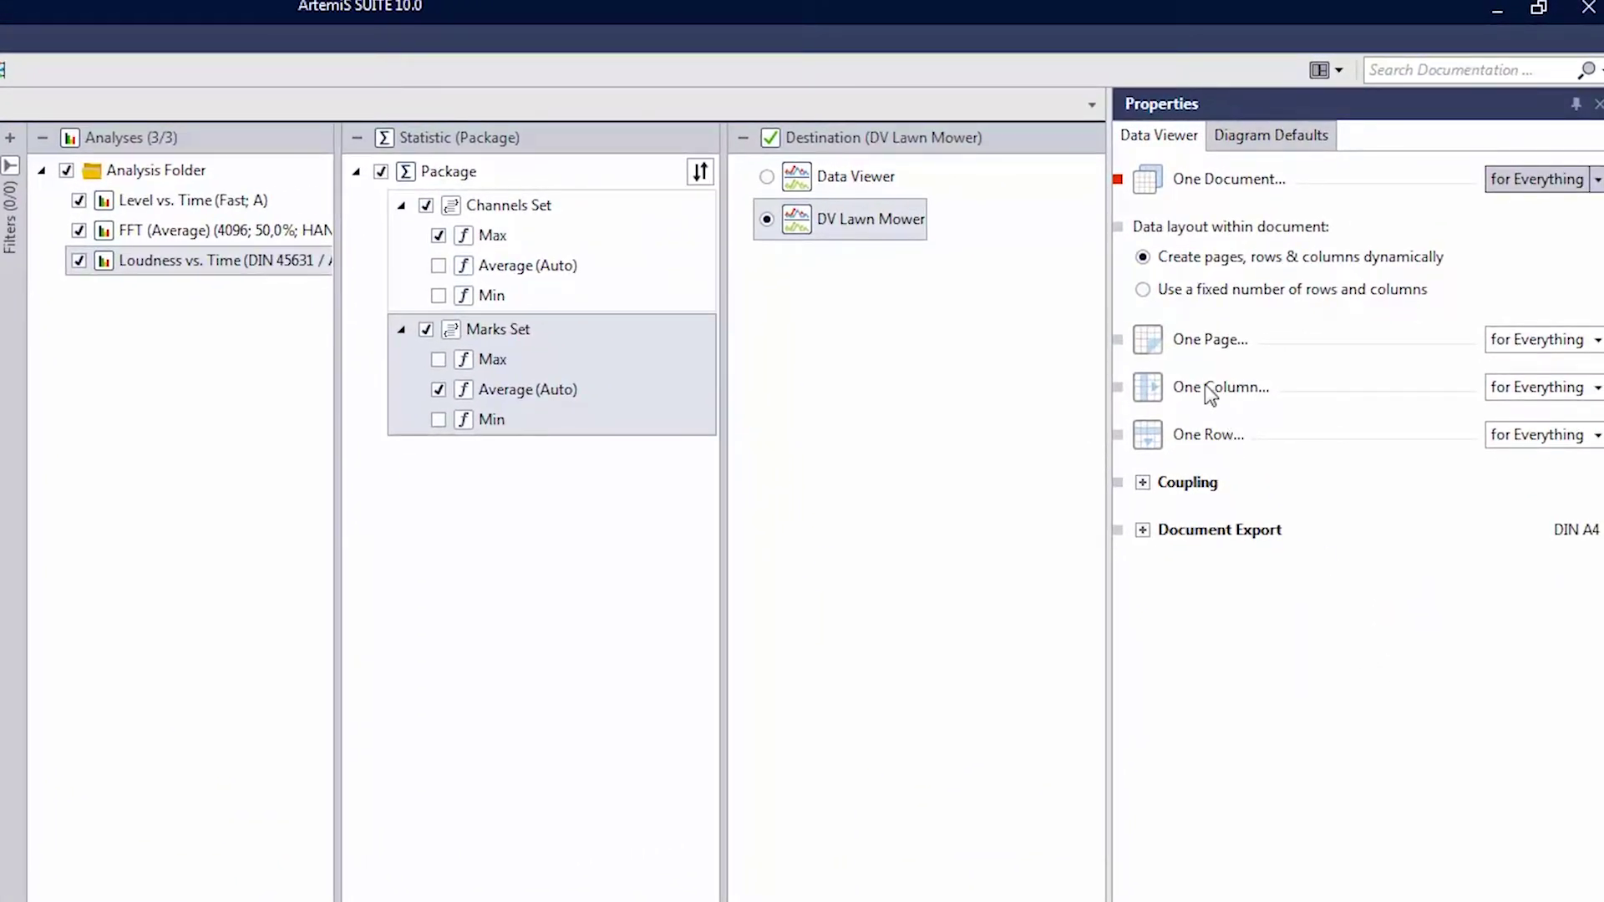
click(1596, 340)
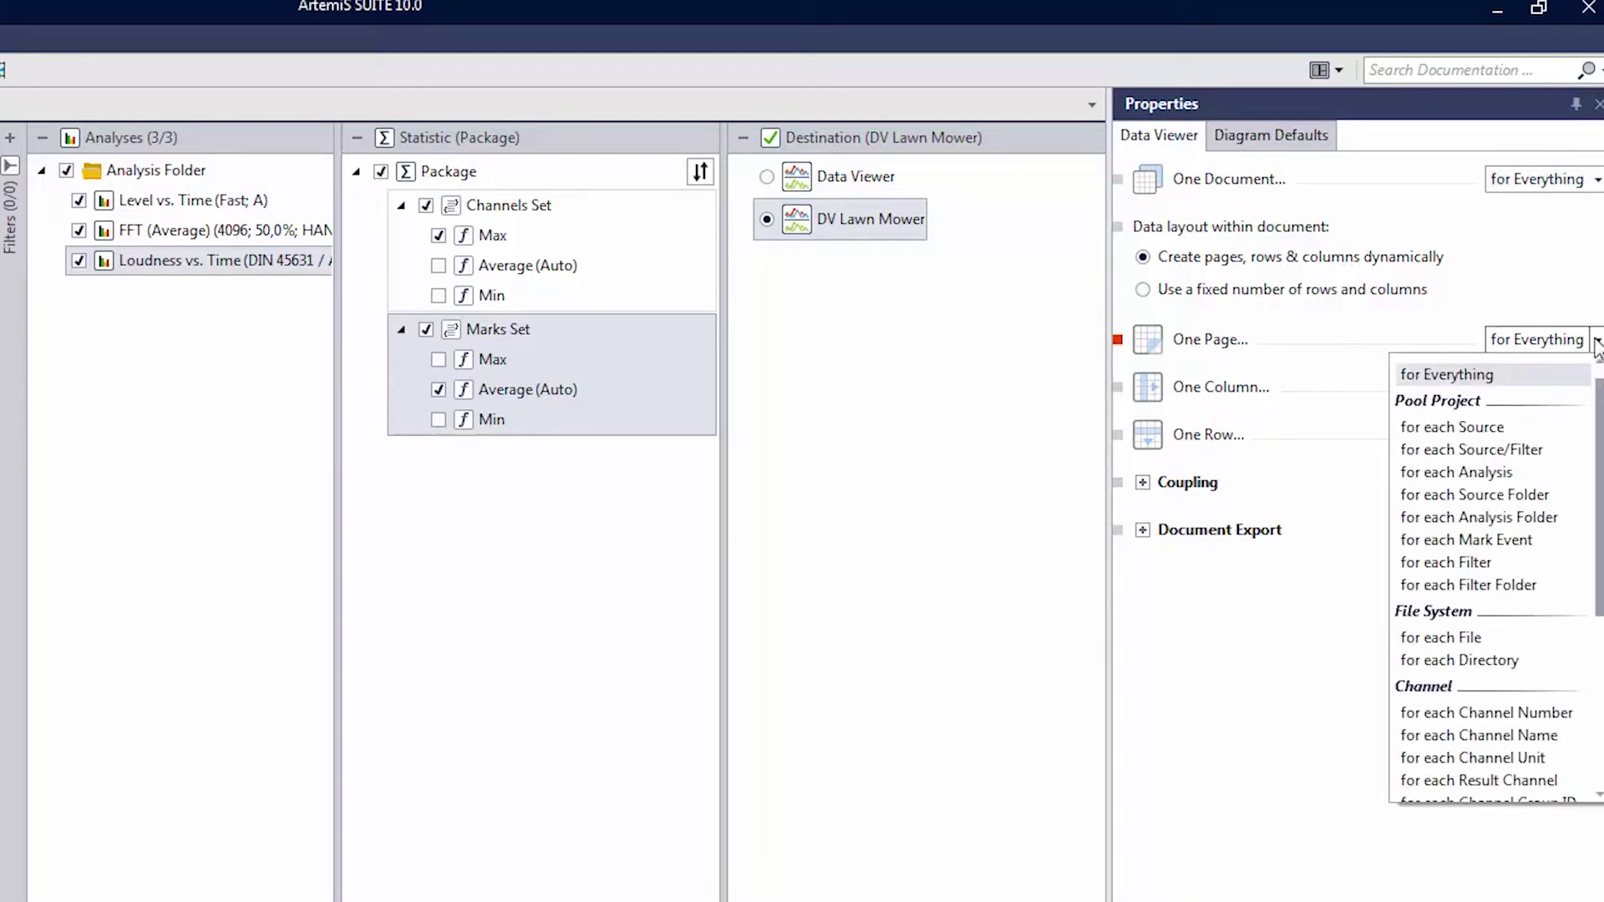
click(1431, 473)
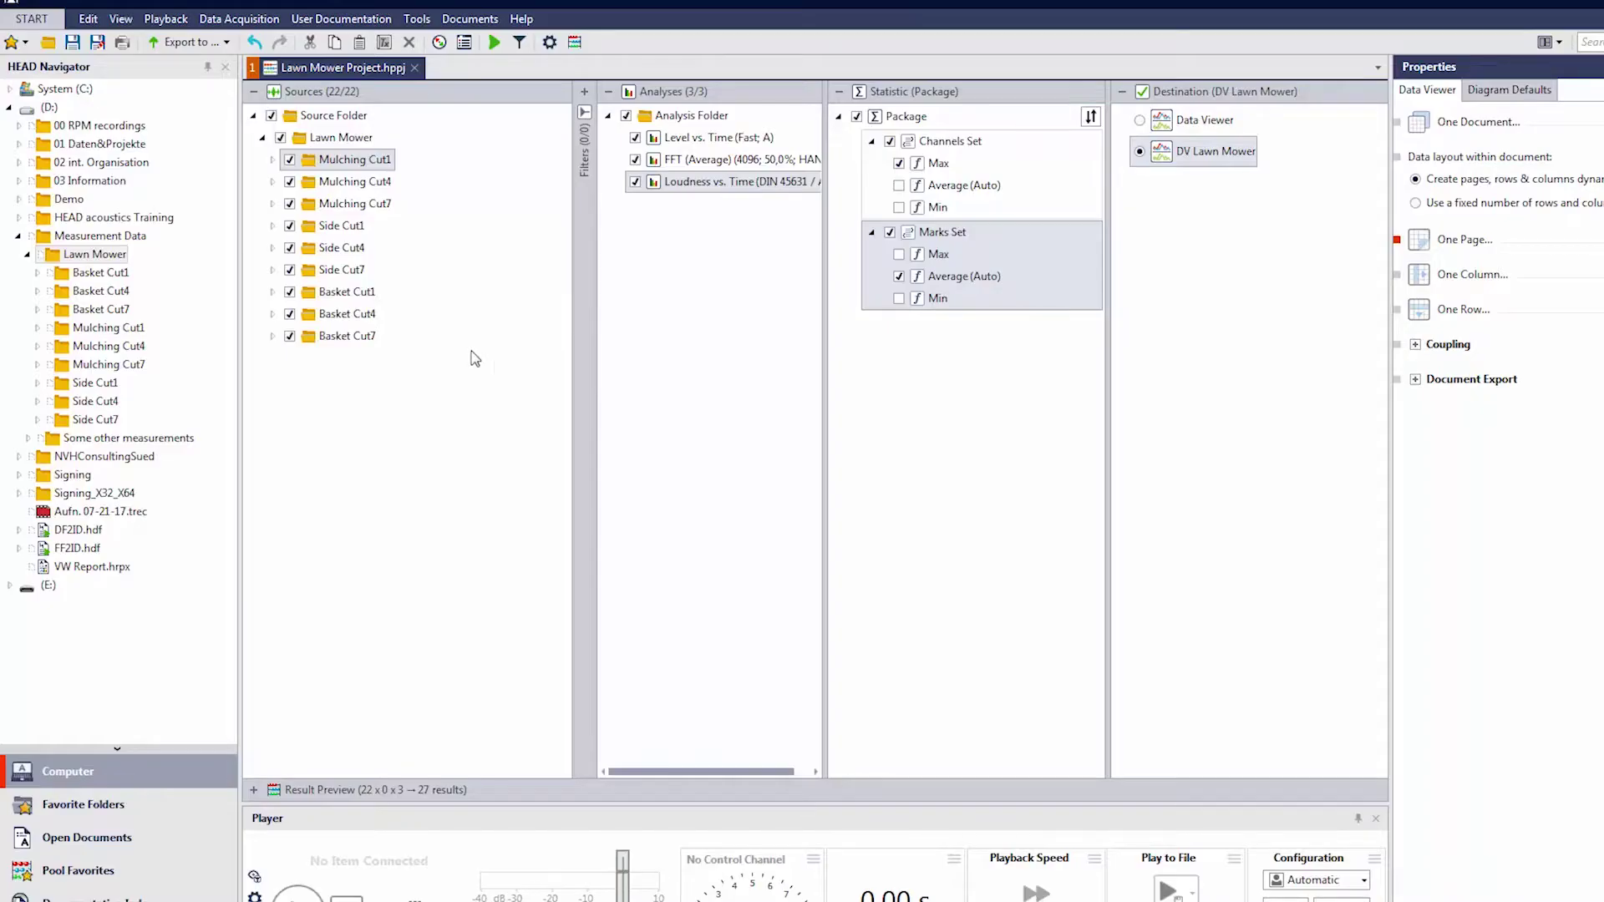
click(40, 20)
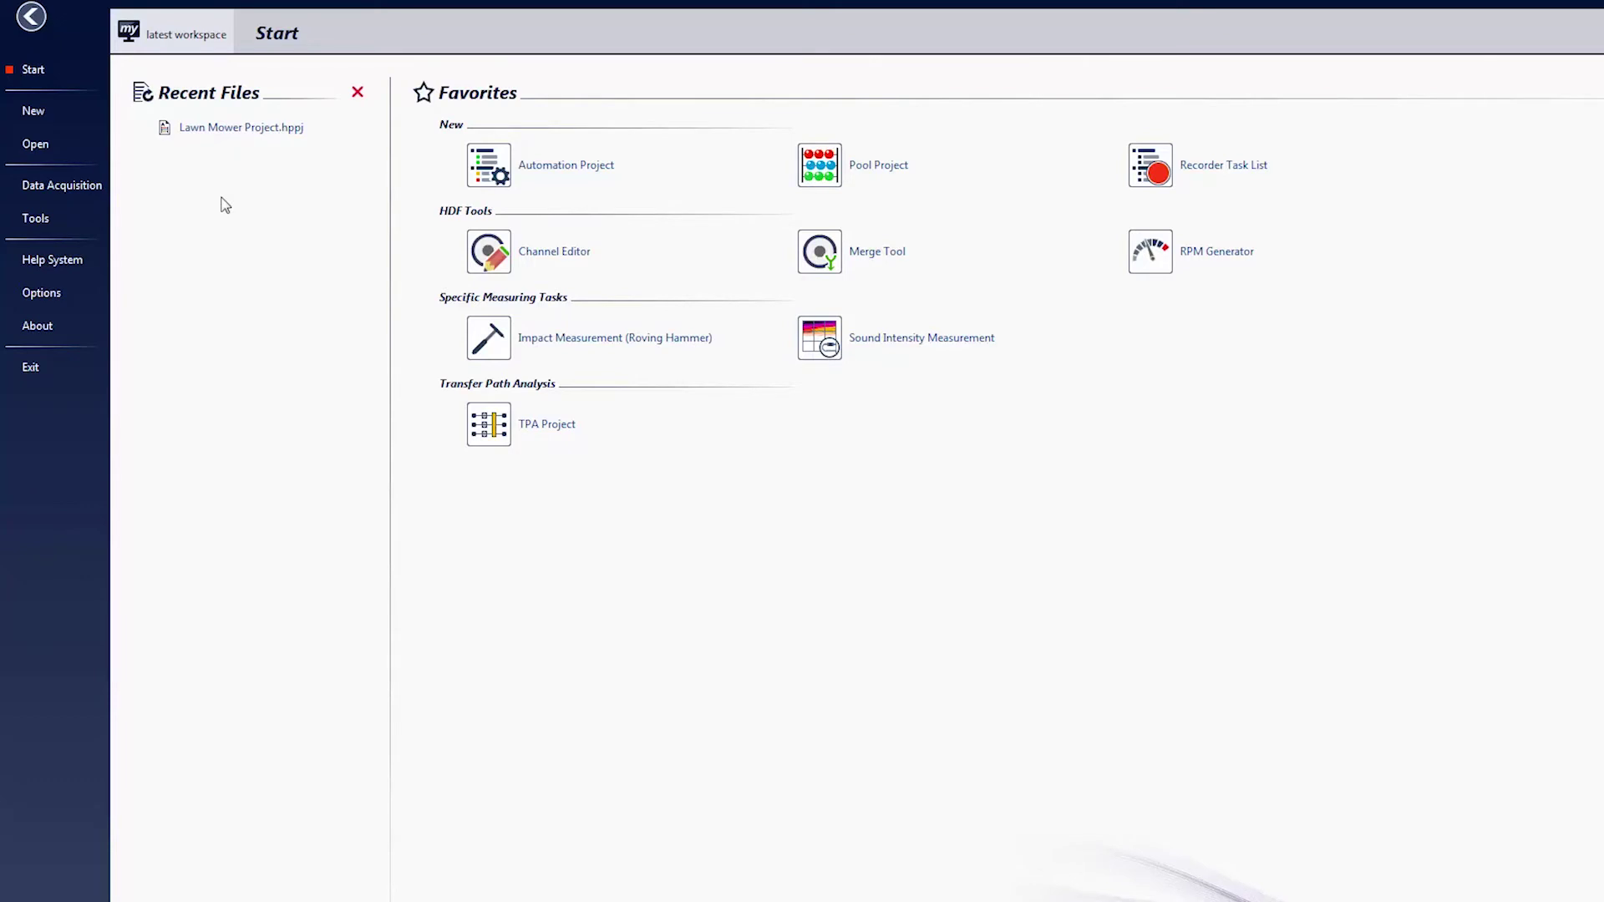
click(31, 16)
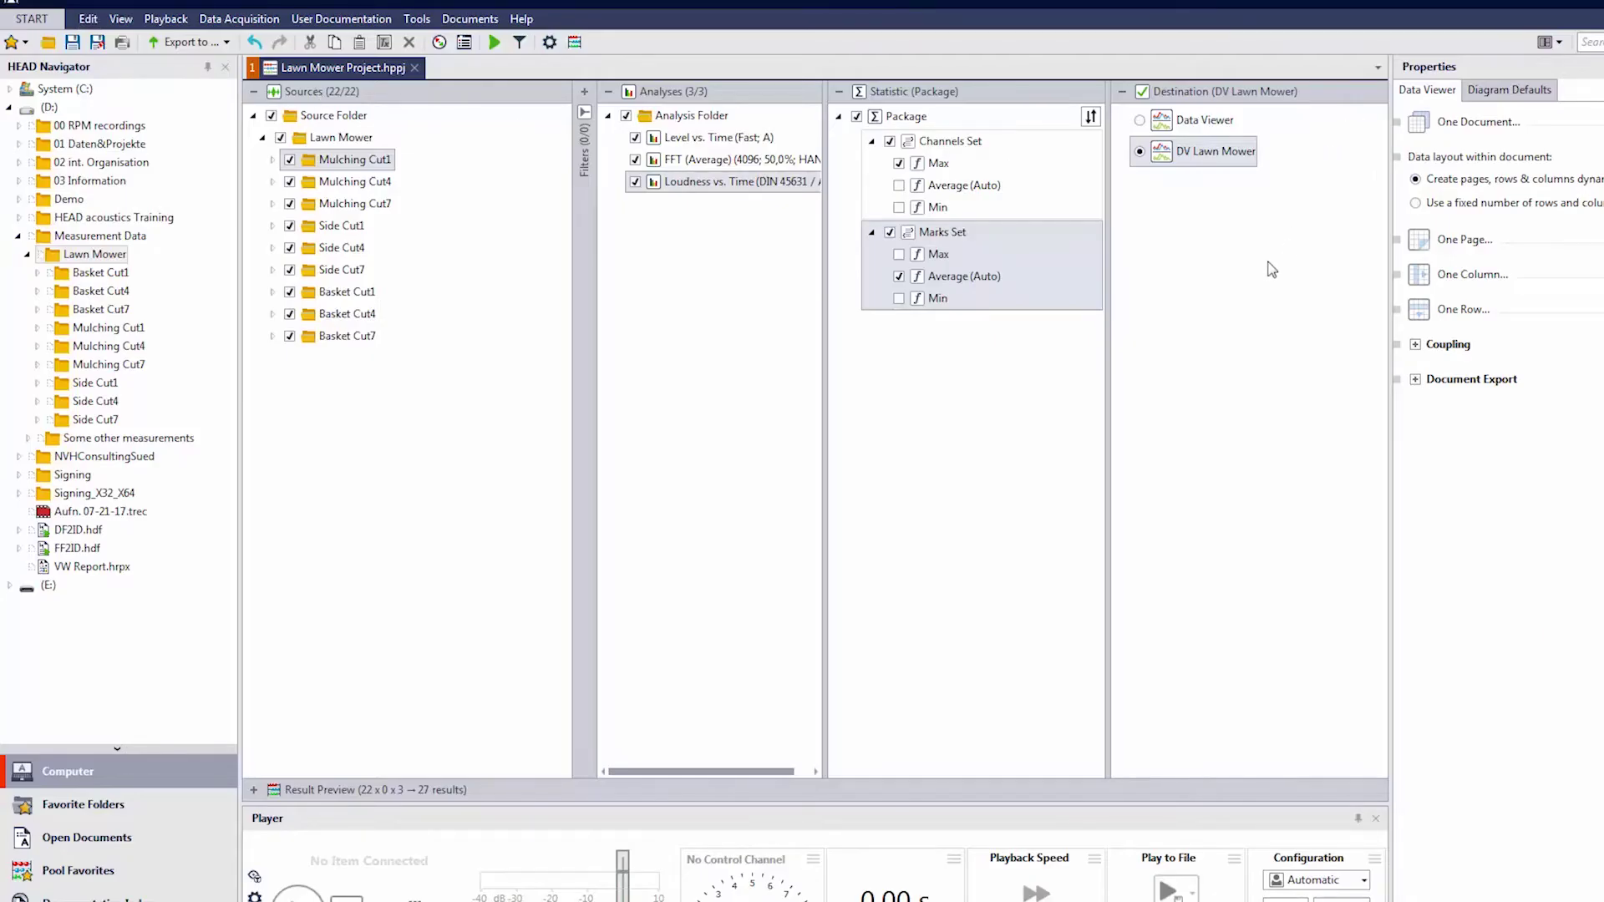